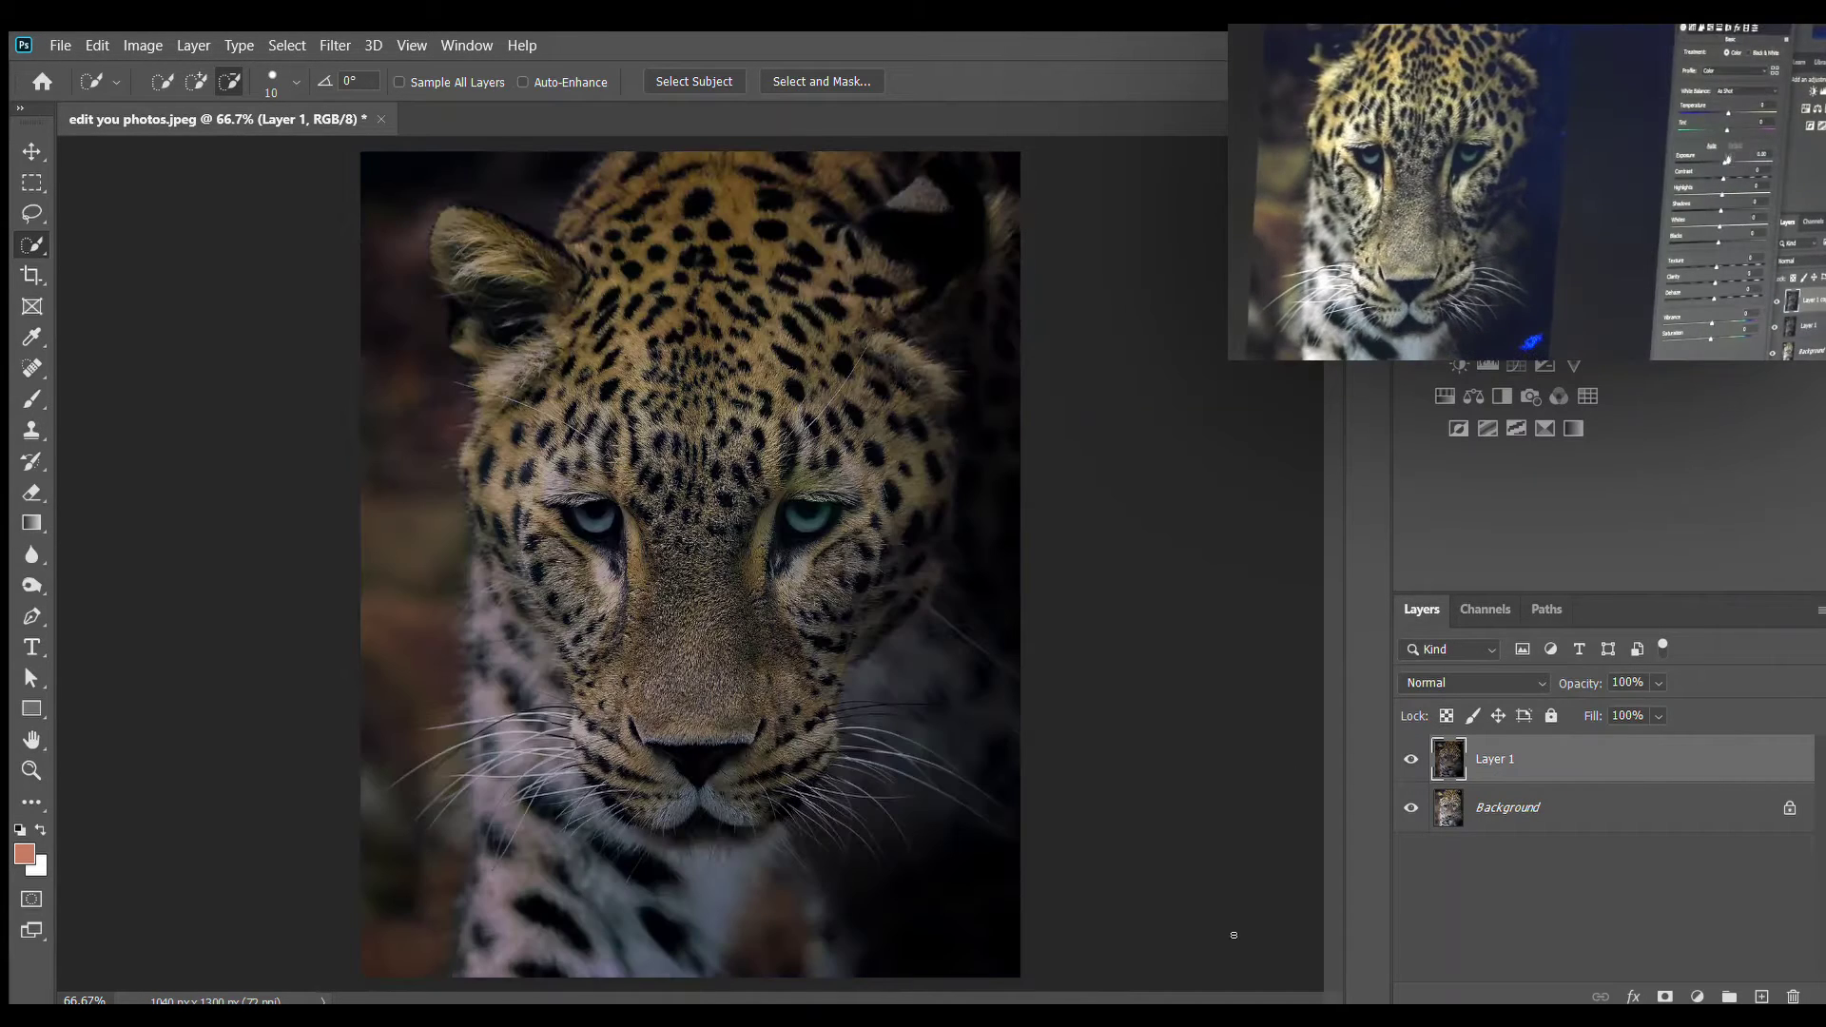
- Duplicate the leopard photo layer with Ctrl+J to create Layer 1 copy
{"action": "key", "text": "ctrl+j"}
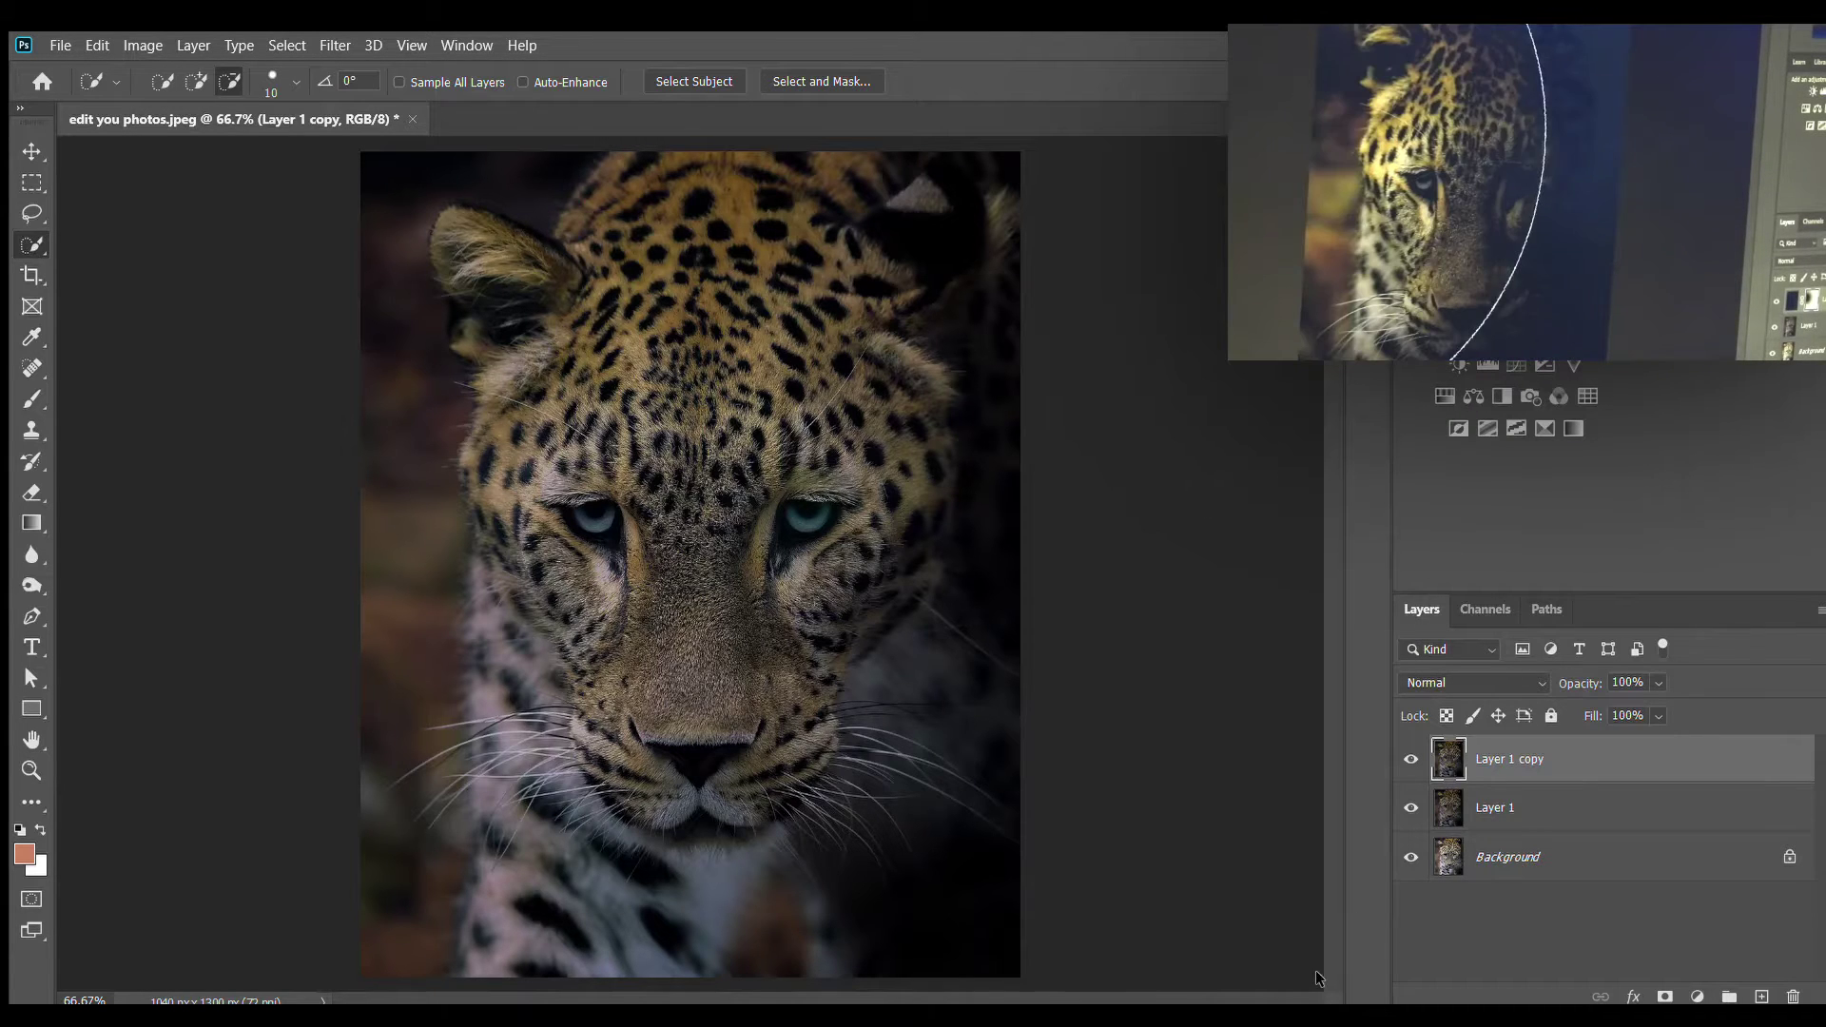
- Mask Layer 1 copy and paint and burn the mask to keep the leopard's face bright
{"action": "left_click", "coordinate": [1666, 996]}
{"action": "key", "text": "b"}
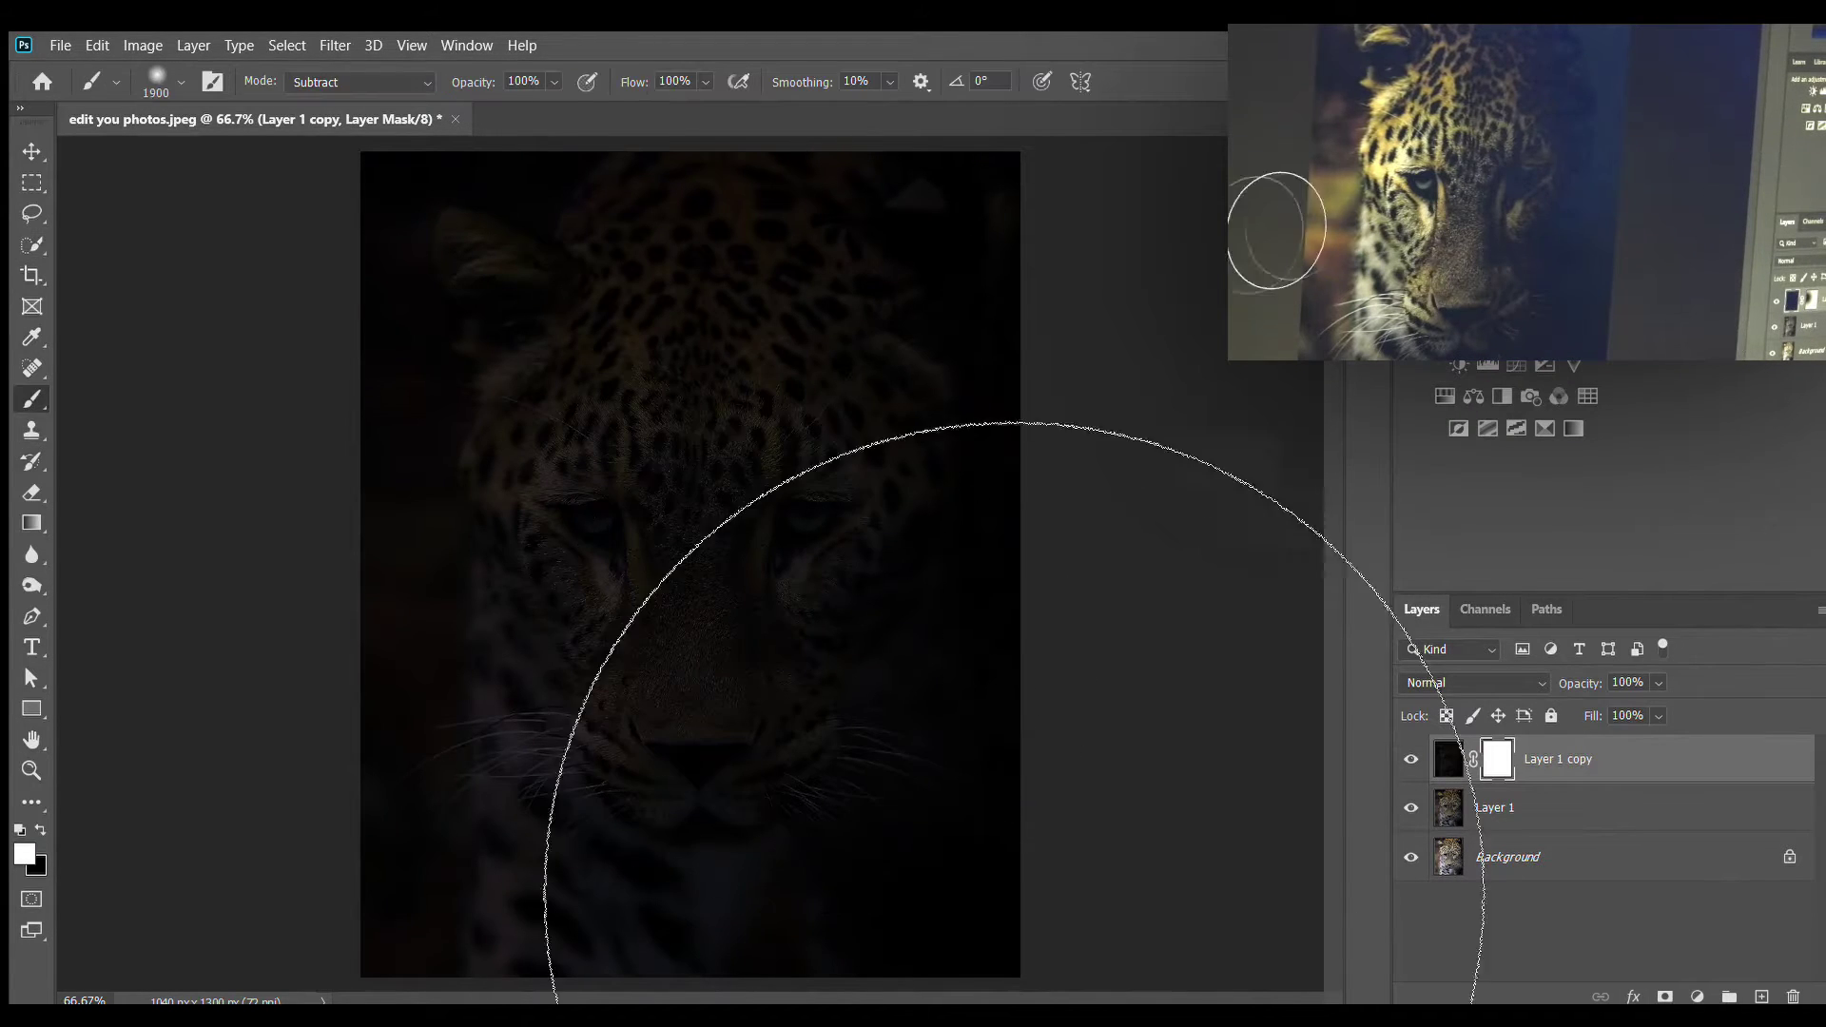
{"action": "left_click", "coordinate": [951, 932]}
{"action": "left_click", "coordinate": [1449, 758]}
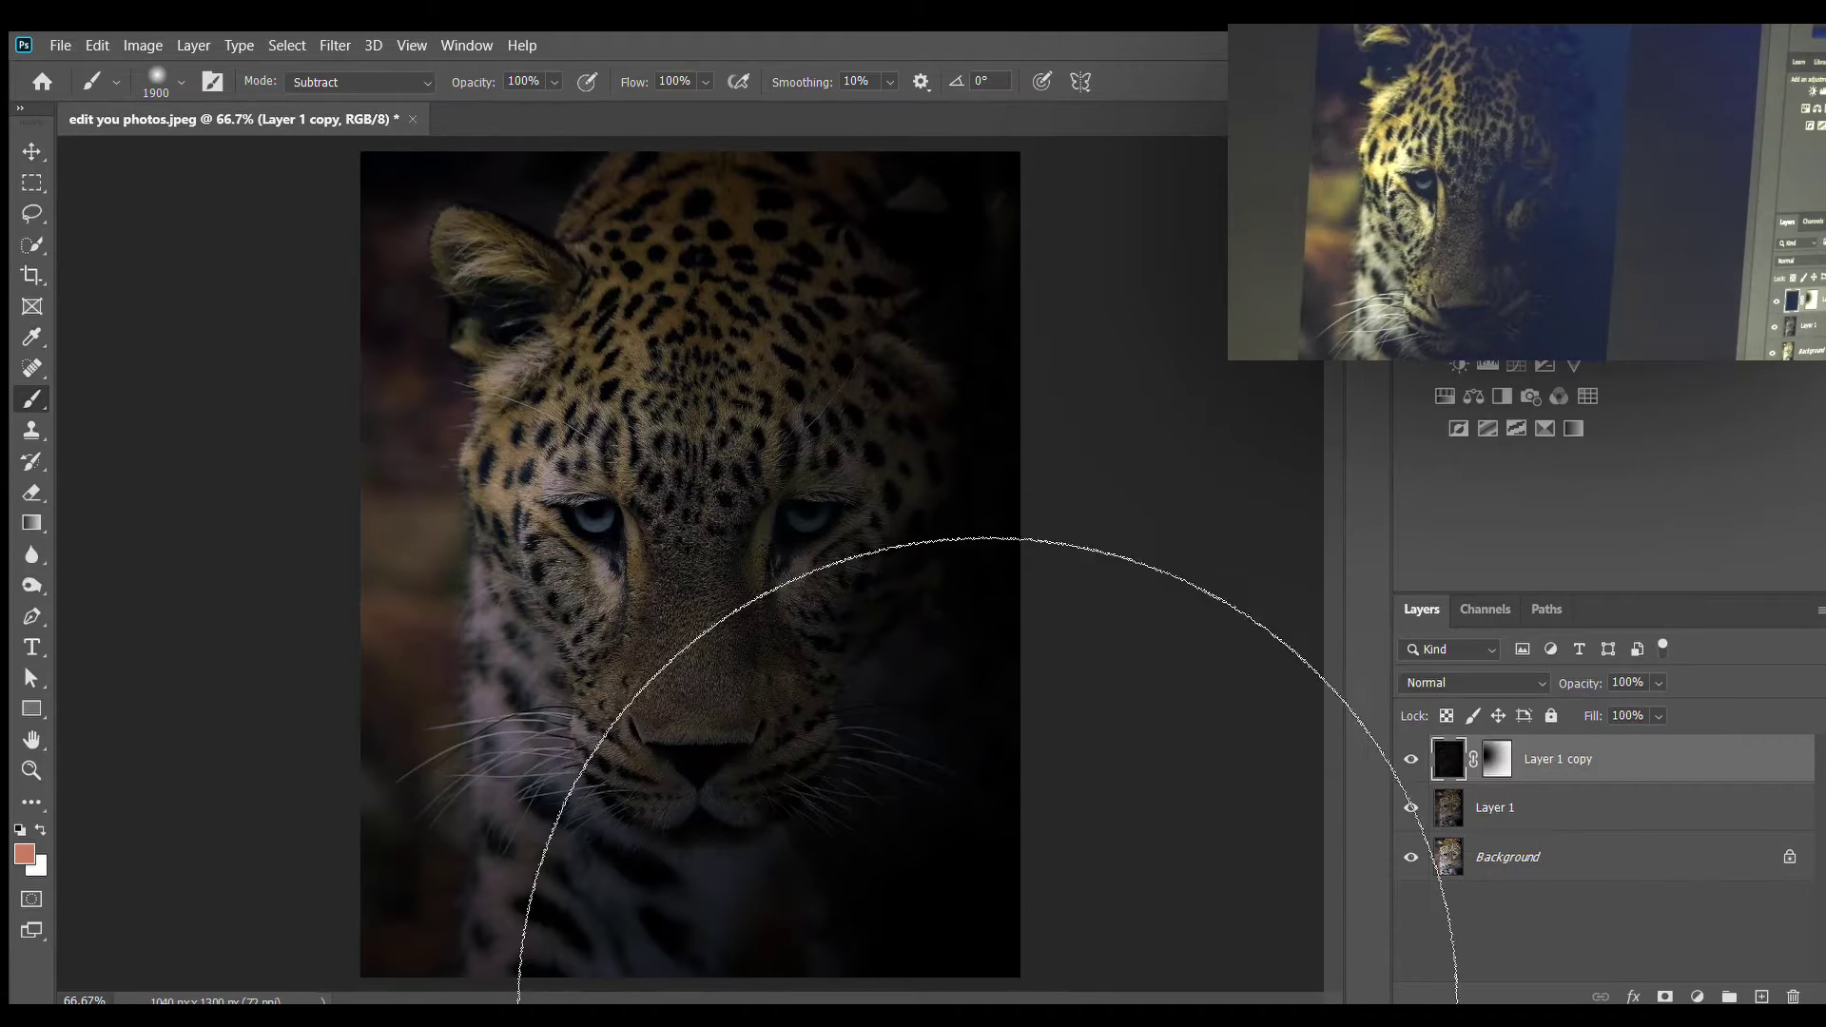
{"action": "key", "text": "o"}
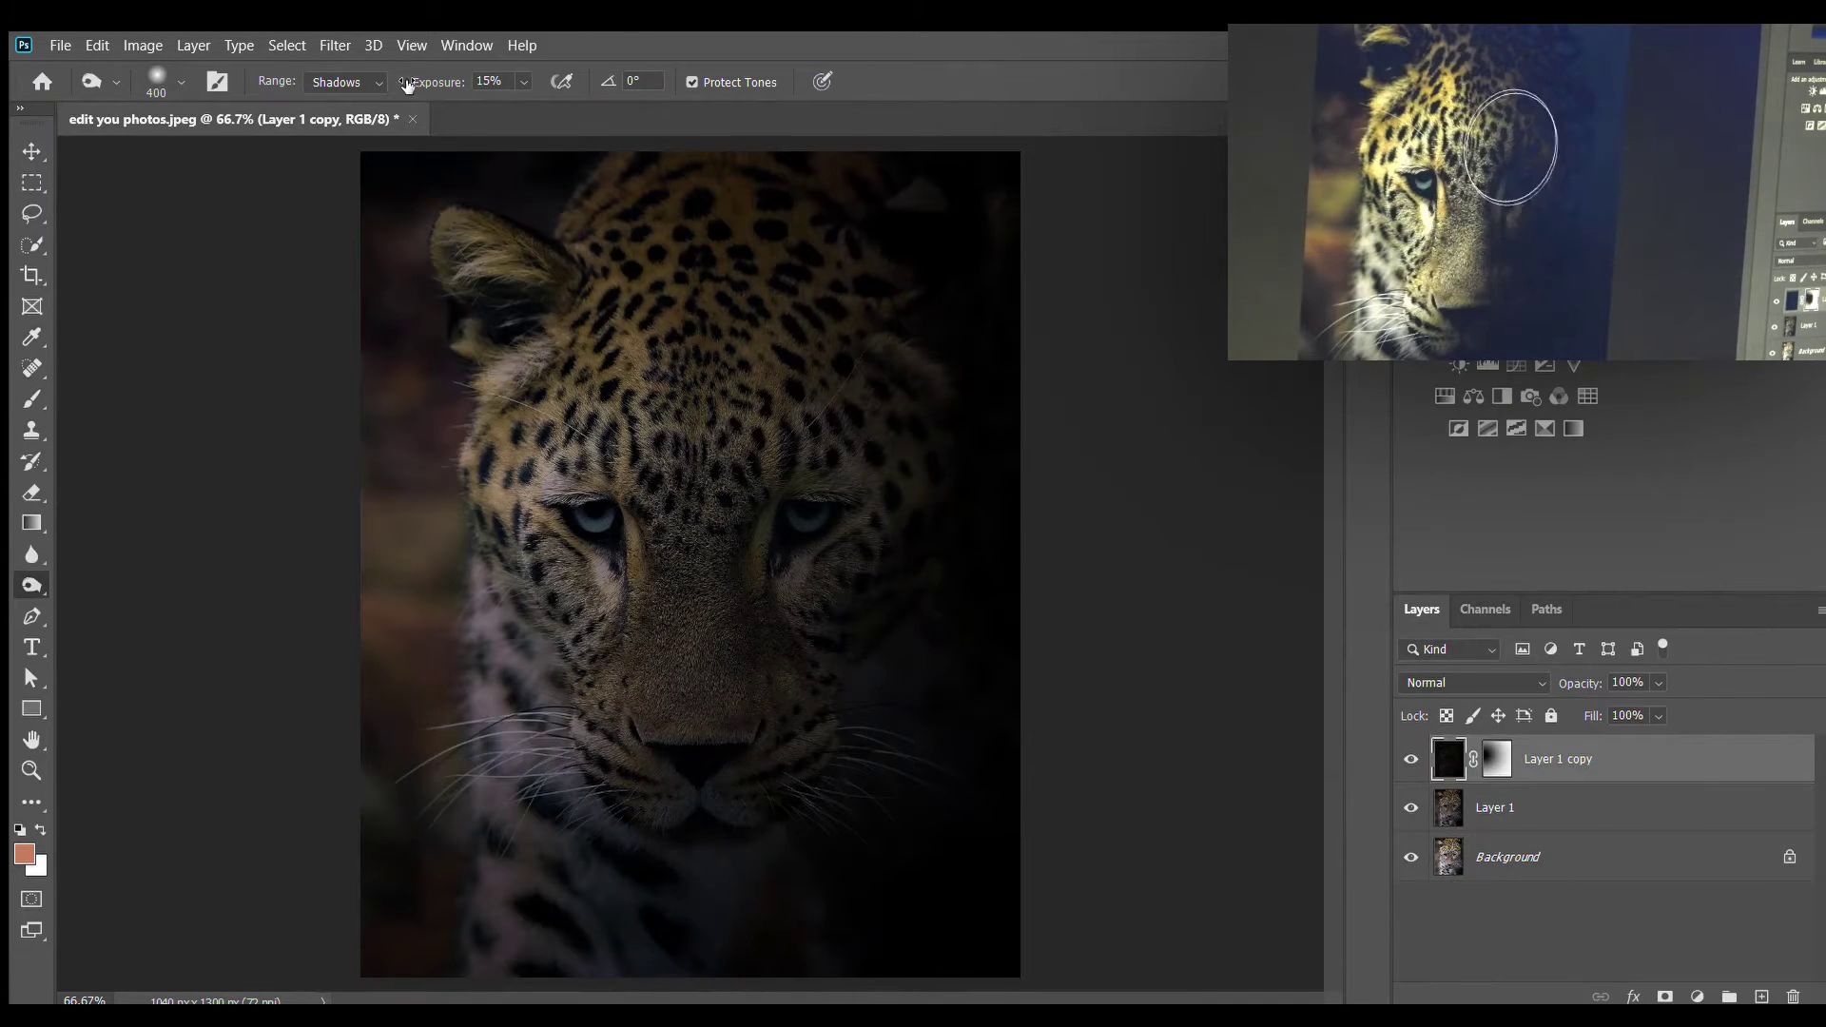
{"action": "left_click", "coordinate": [1496, 758]}
{"action": "left_click_drag", "start_coordinate": [745, 489], "coordinate": [570, 732]}
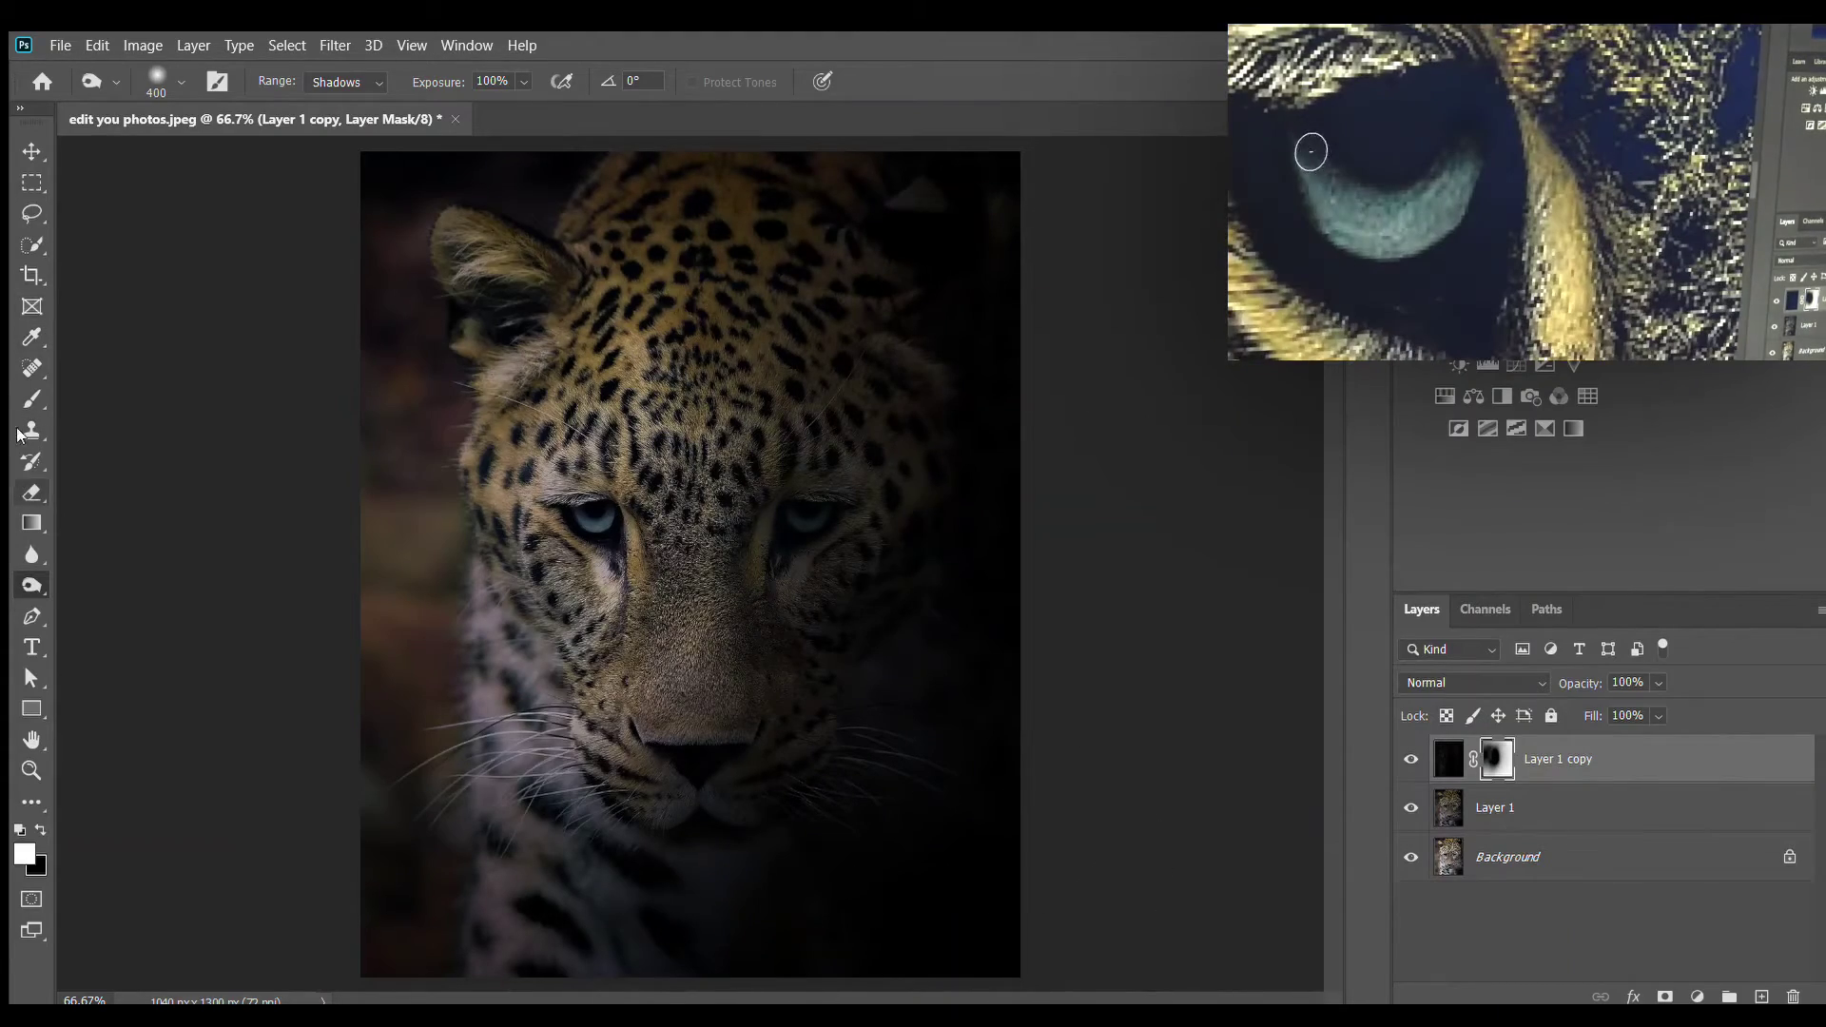
- Zoom in and outline the leopard's irises with the Quick Selection tool
{"action": "left_click", "coordinate": [29, 247]}
{"action": "scroll", "coordinate": [571, 513], "scroll_direction": "up", "scroll_amount": 6}
{"action": "scroll", "coordinate": [384, 505], "scroll_direction": "up", "scroll_amount": 3}
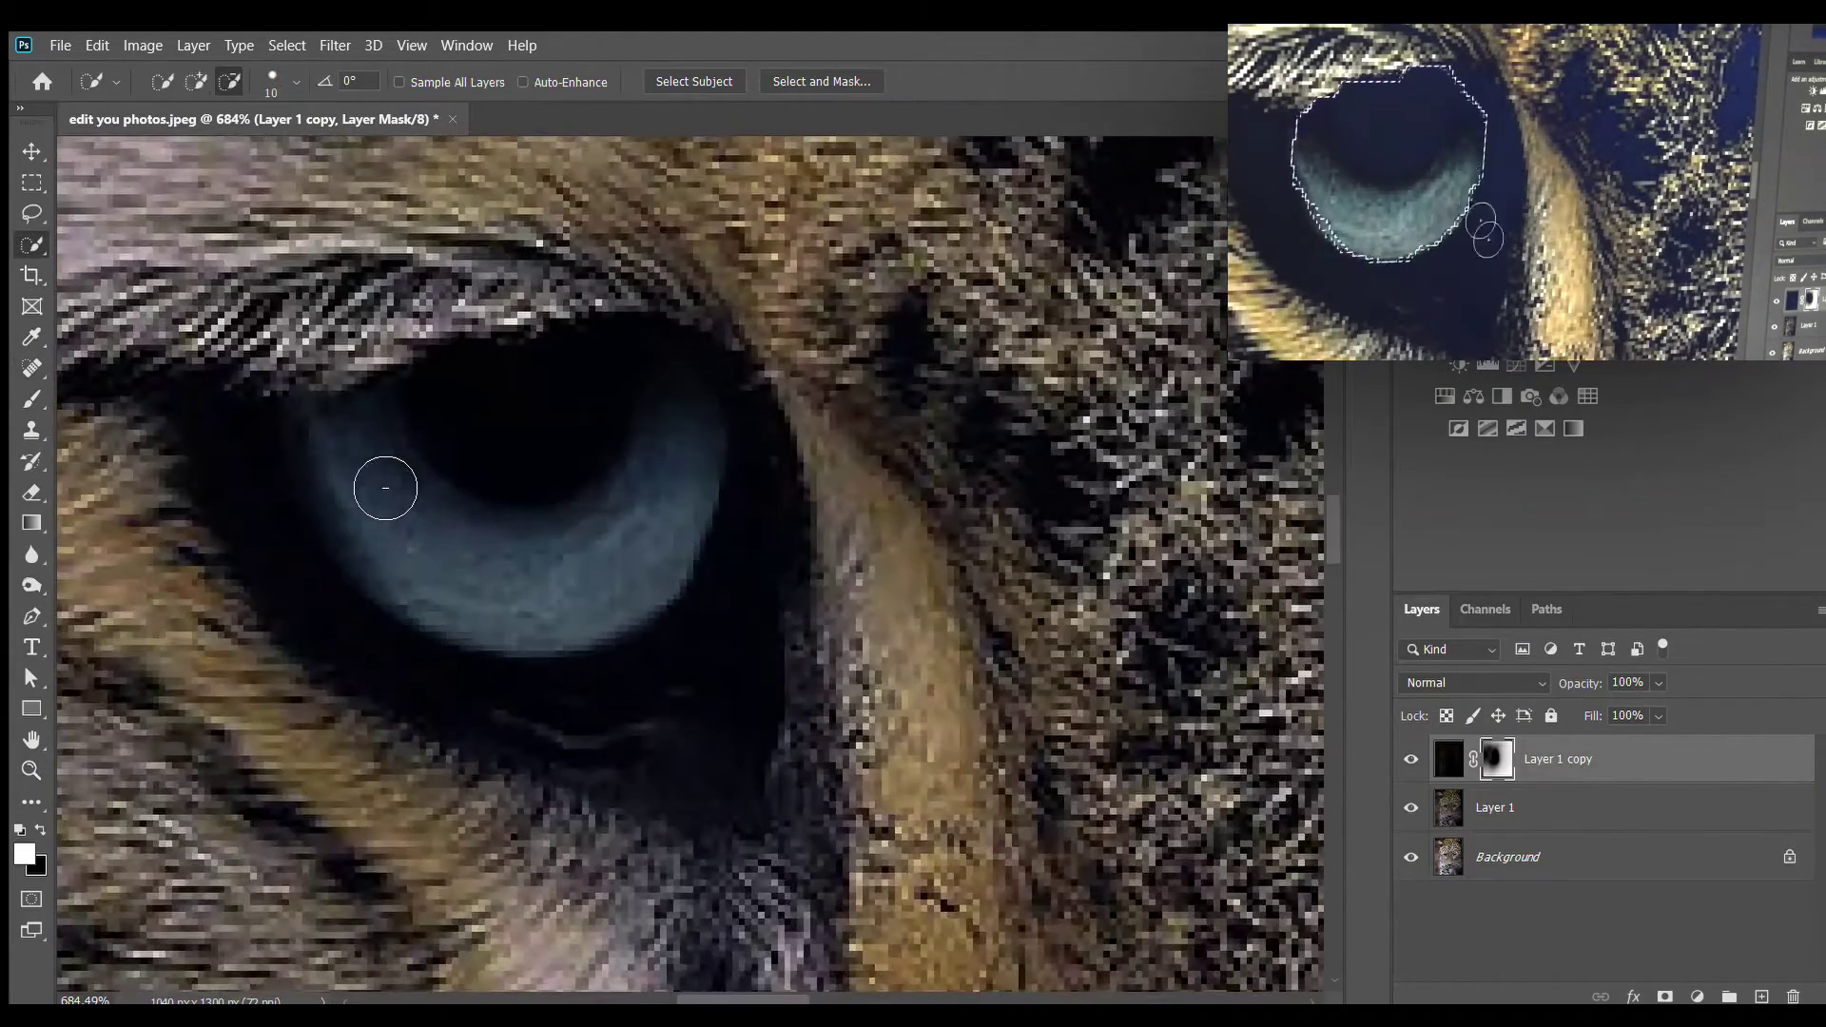
{"action": "mouse_move", "coordinate": [410, 478]}
{"action": "left_mouse_down"}
{"action": "mouse_move", "coordinate": [619, 522]}
{"action": "mouse_move", "coordinate": [681, 440]}
{"action": "mouse_move", "coordinate": [815, 856]}
{"action": "left_mouse_up"}
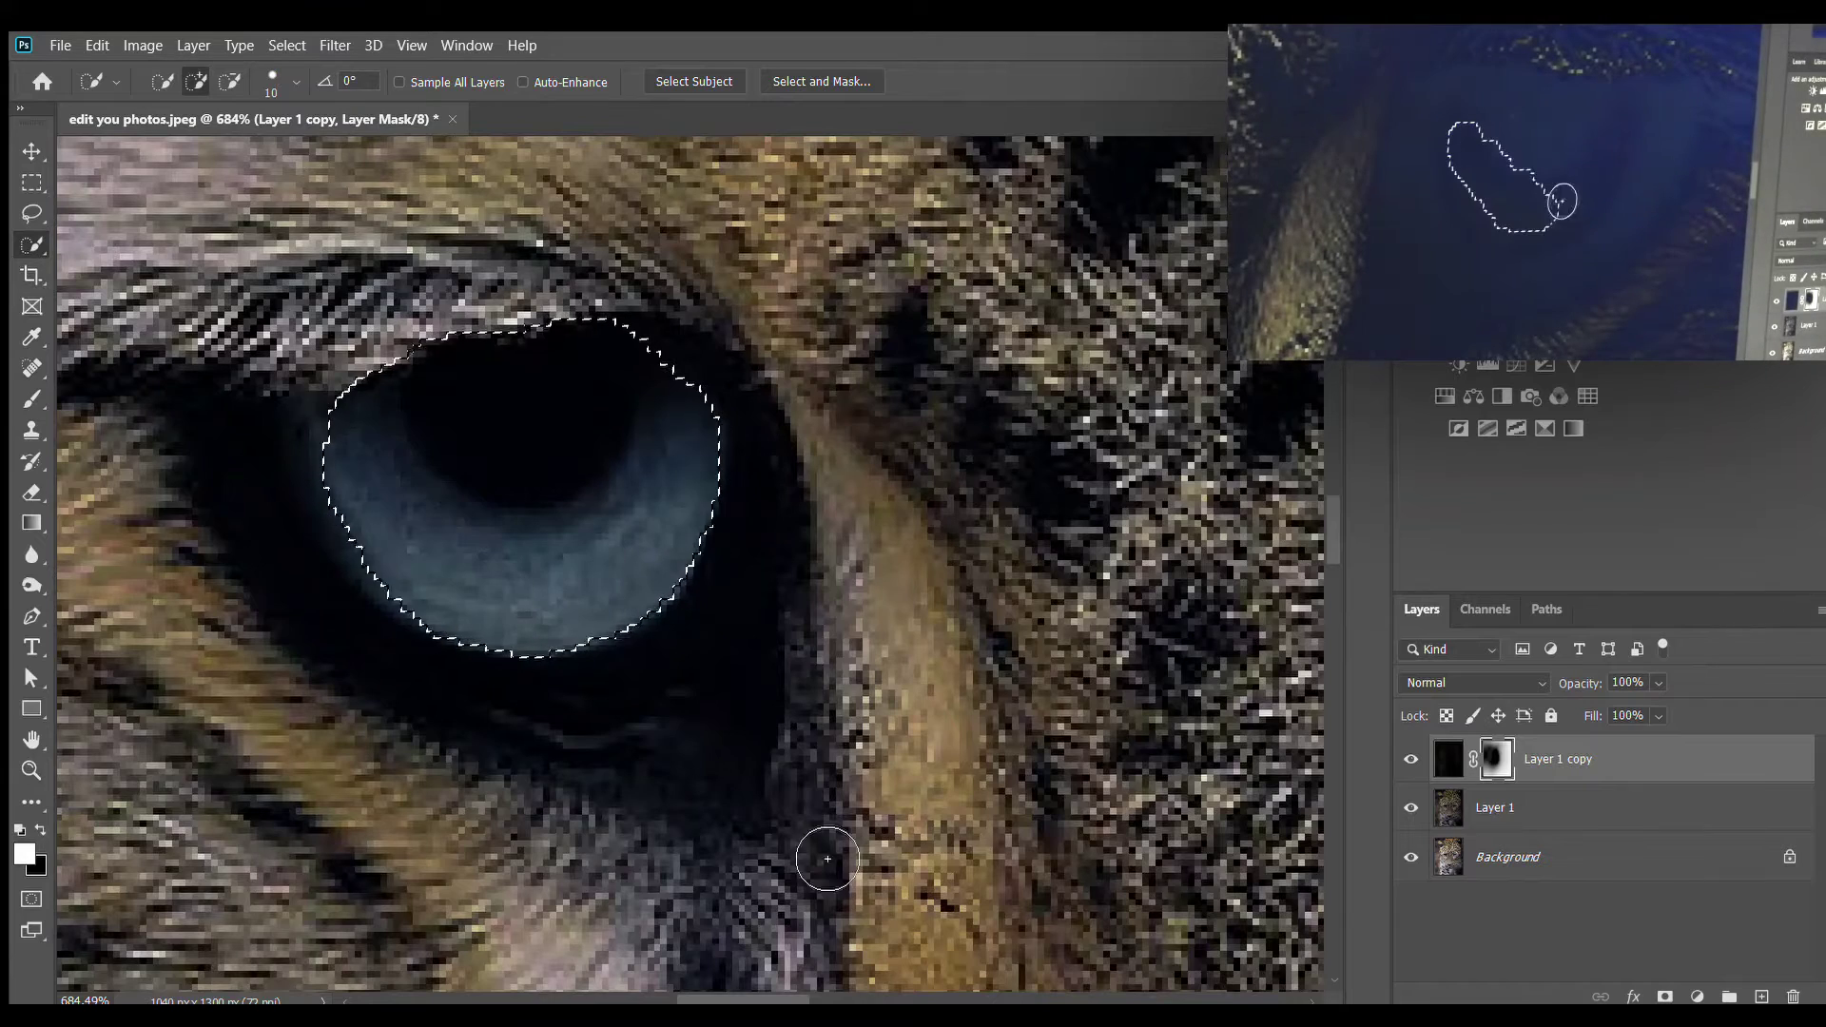
{"action": "left_click_drag", "start_coordinate": [720, 1001], "coordinate": [919, 1002]}
{"action": "mouse_move", "coordinate": [699, 480]}
{"action": "left_mouse_down"}
{"action": "mouse_move", "coordinate": [1011, 473]}
{"action": "mouse_move", "coordinate": [791, 632]}
{"action": "mouse_move", "coordinate": [681, 530]}
{"action": "mouse_move", "coordinate": [1047, 489]}
{"action": "left_mouse_up"}
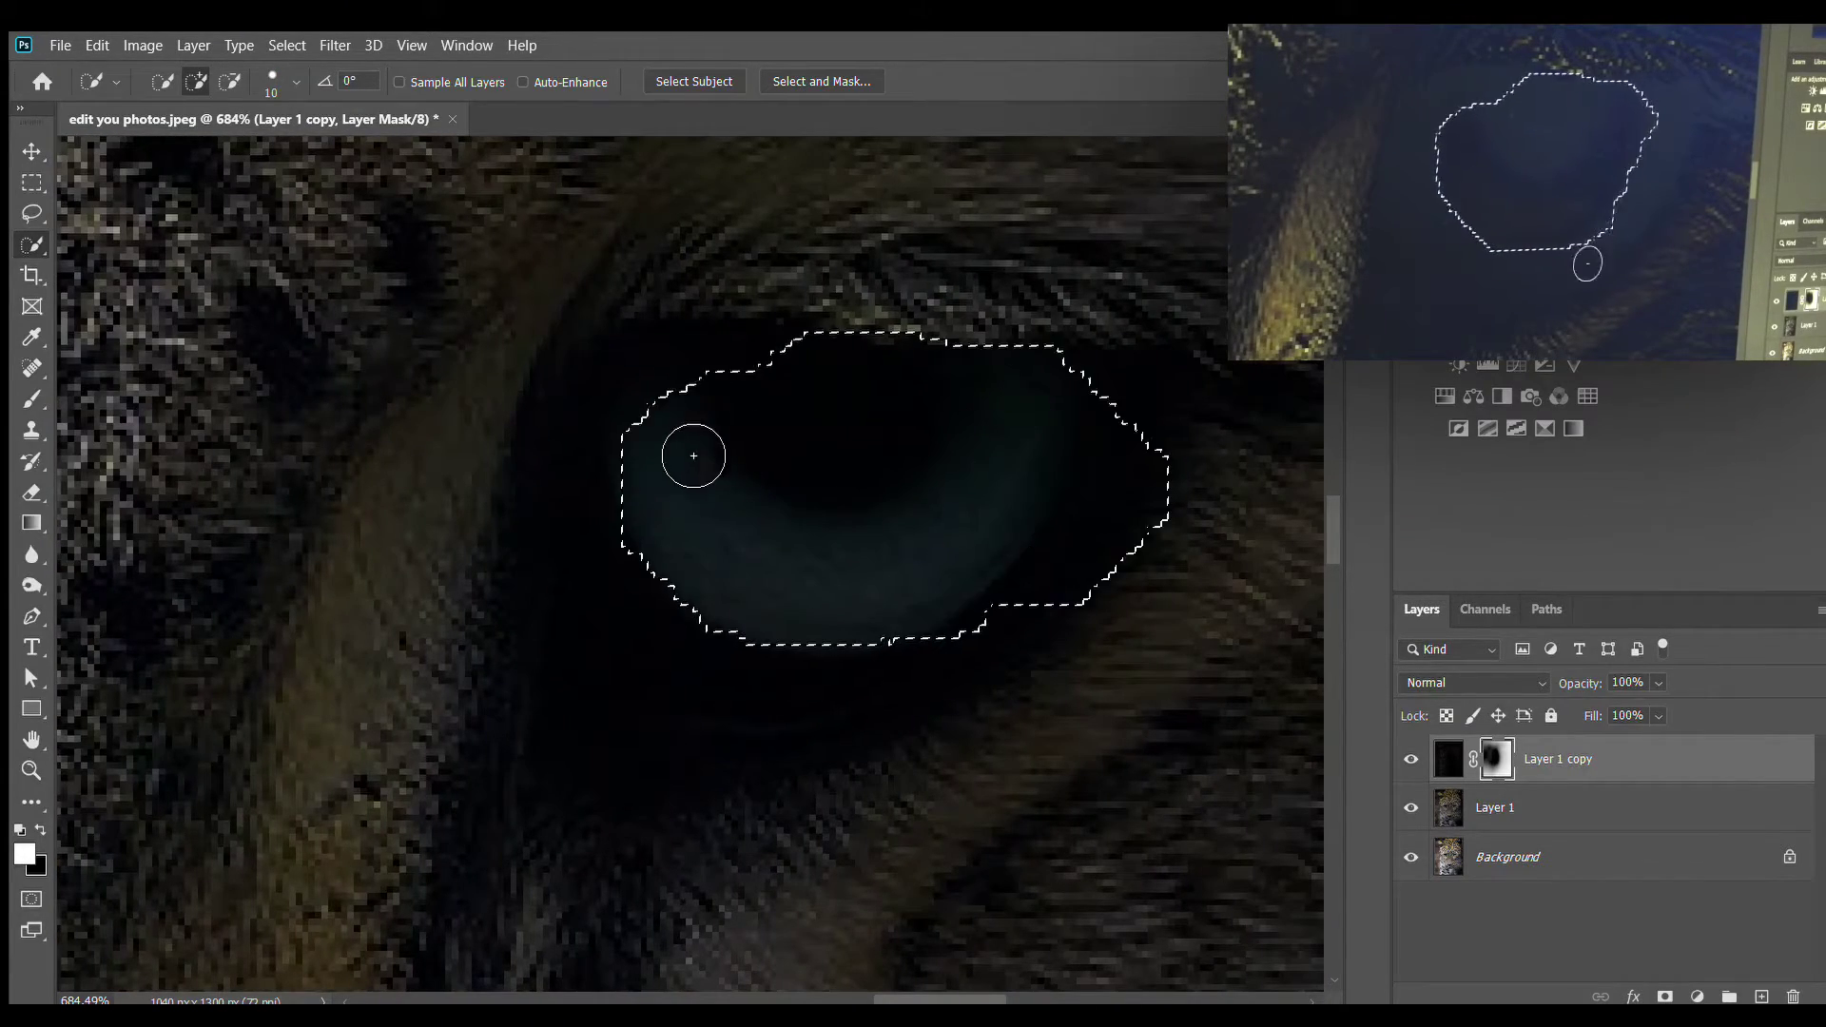
{"action": "left_click_drag", "start_coordinate": [694, 448], "coordinate": [1154, 510]}
{"action": "key", "text": "alt"}
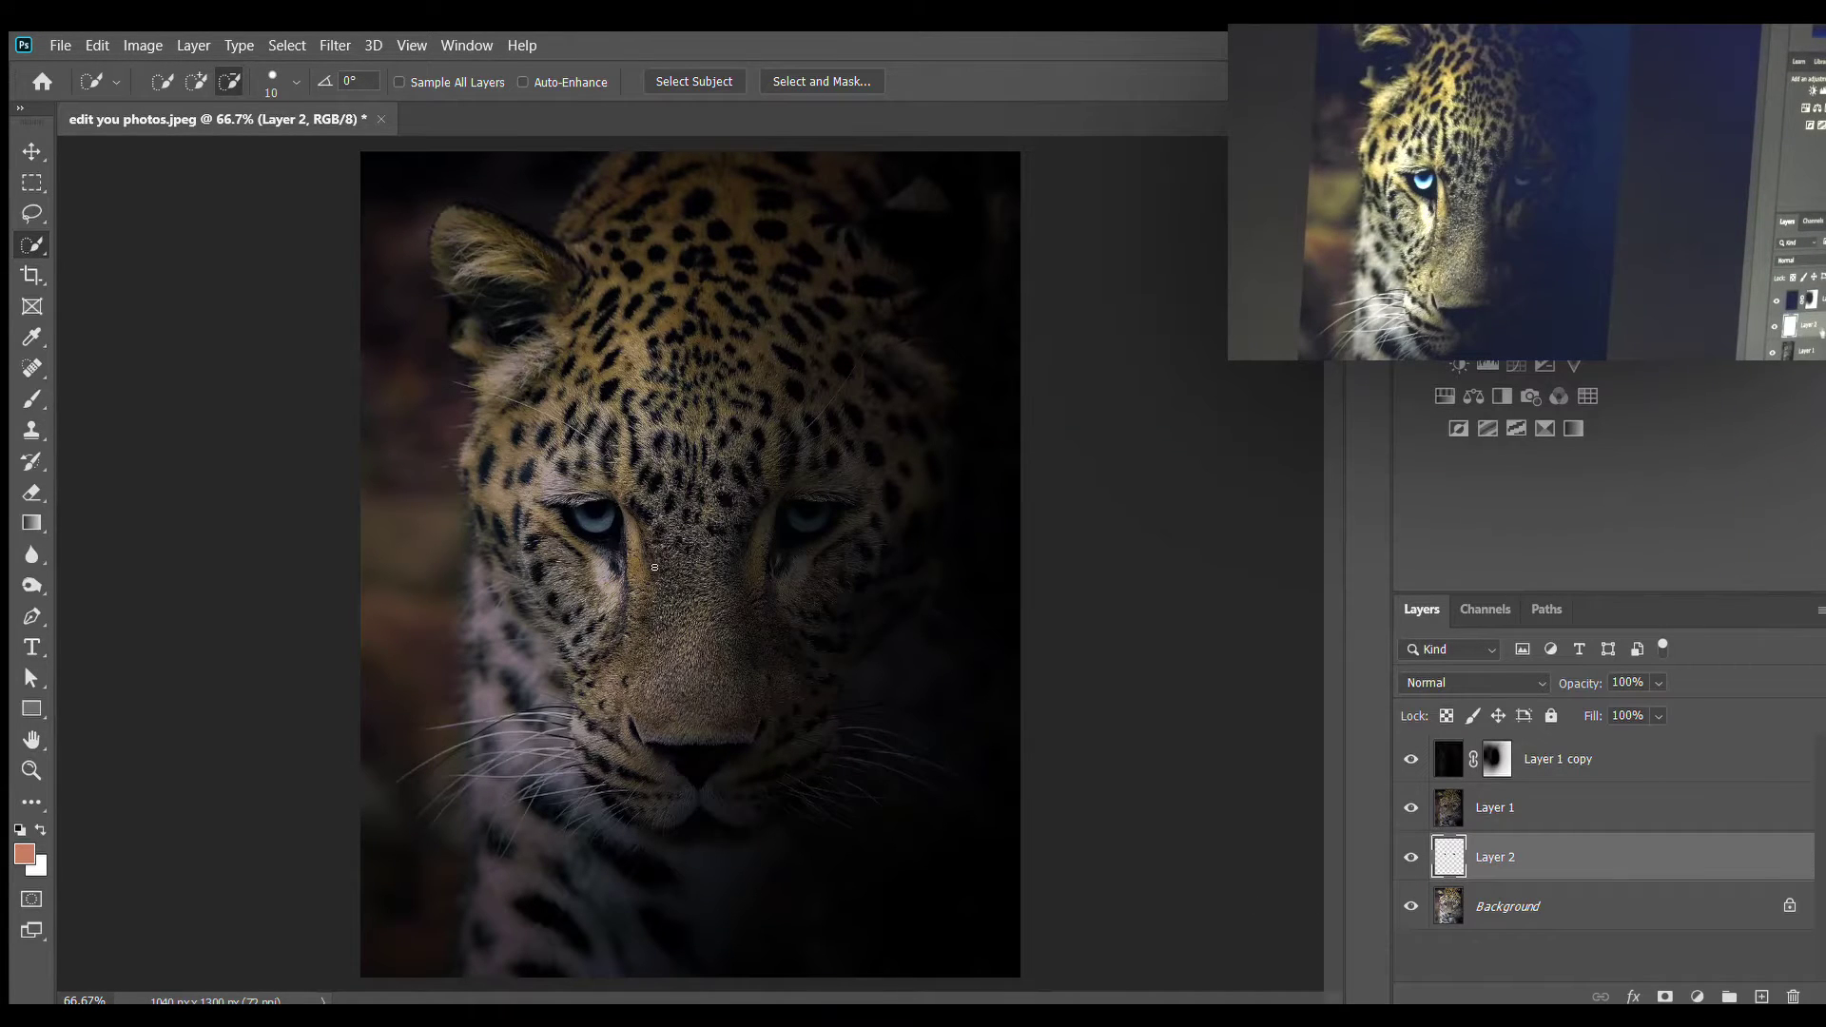
- Move Layer 2 above Layer 1 and fill its mask black to hide the blue
{"action": "left_click_drag", "start_coordinate": [1511, 859], "coordinate": [1525, 801]}
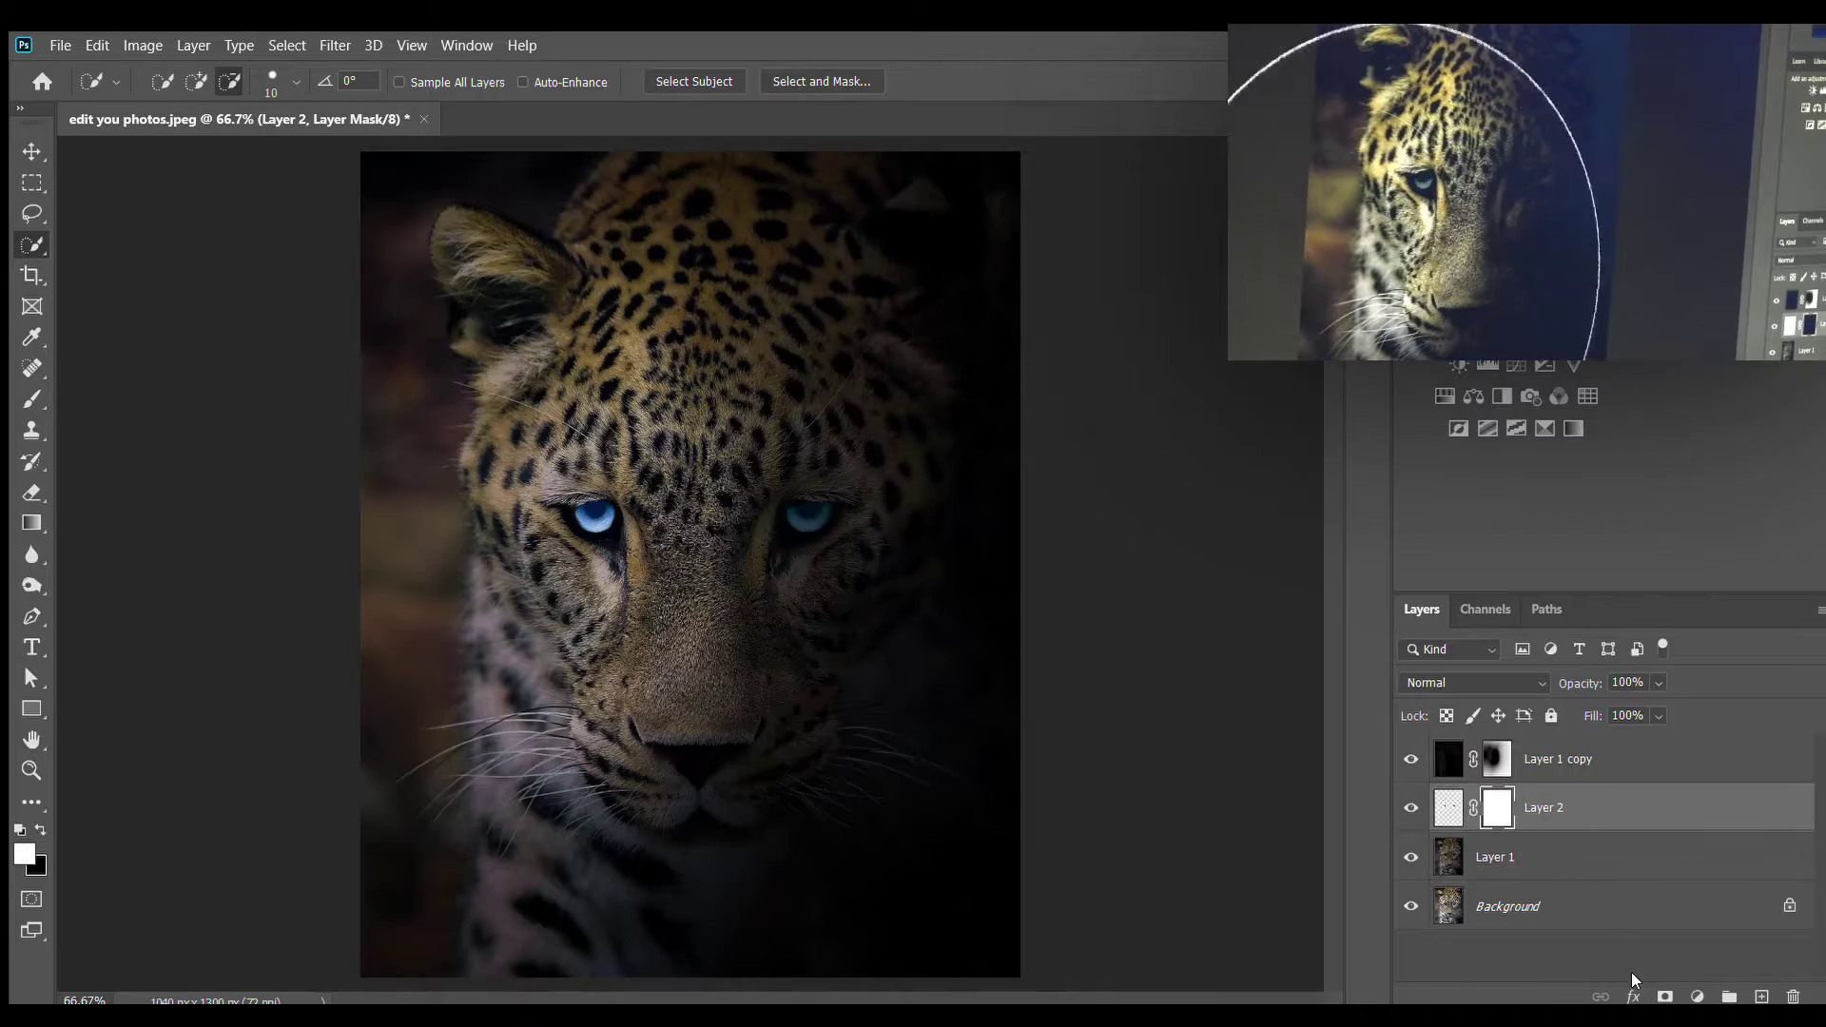
{"action": "key", "text": "ctrl+i"}
{"action": "key", "text": "b"}
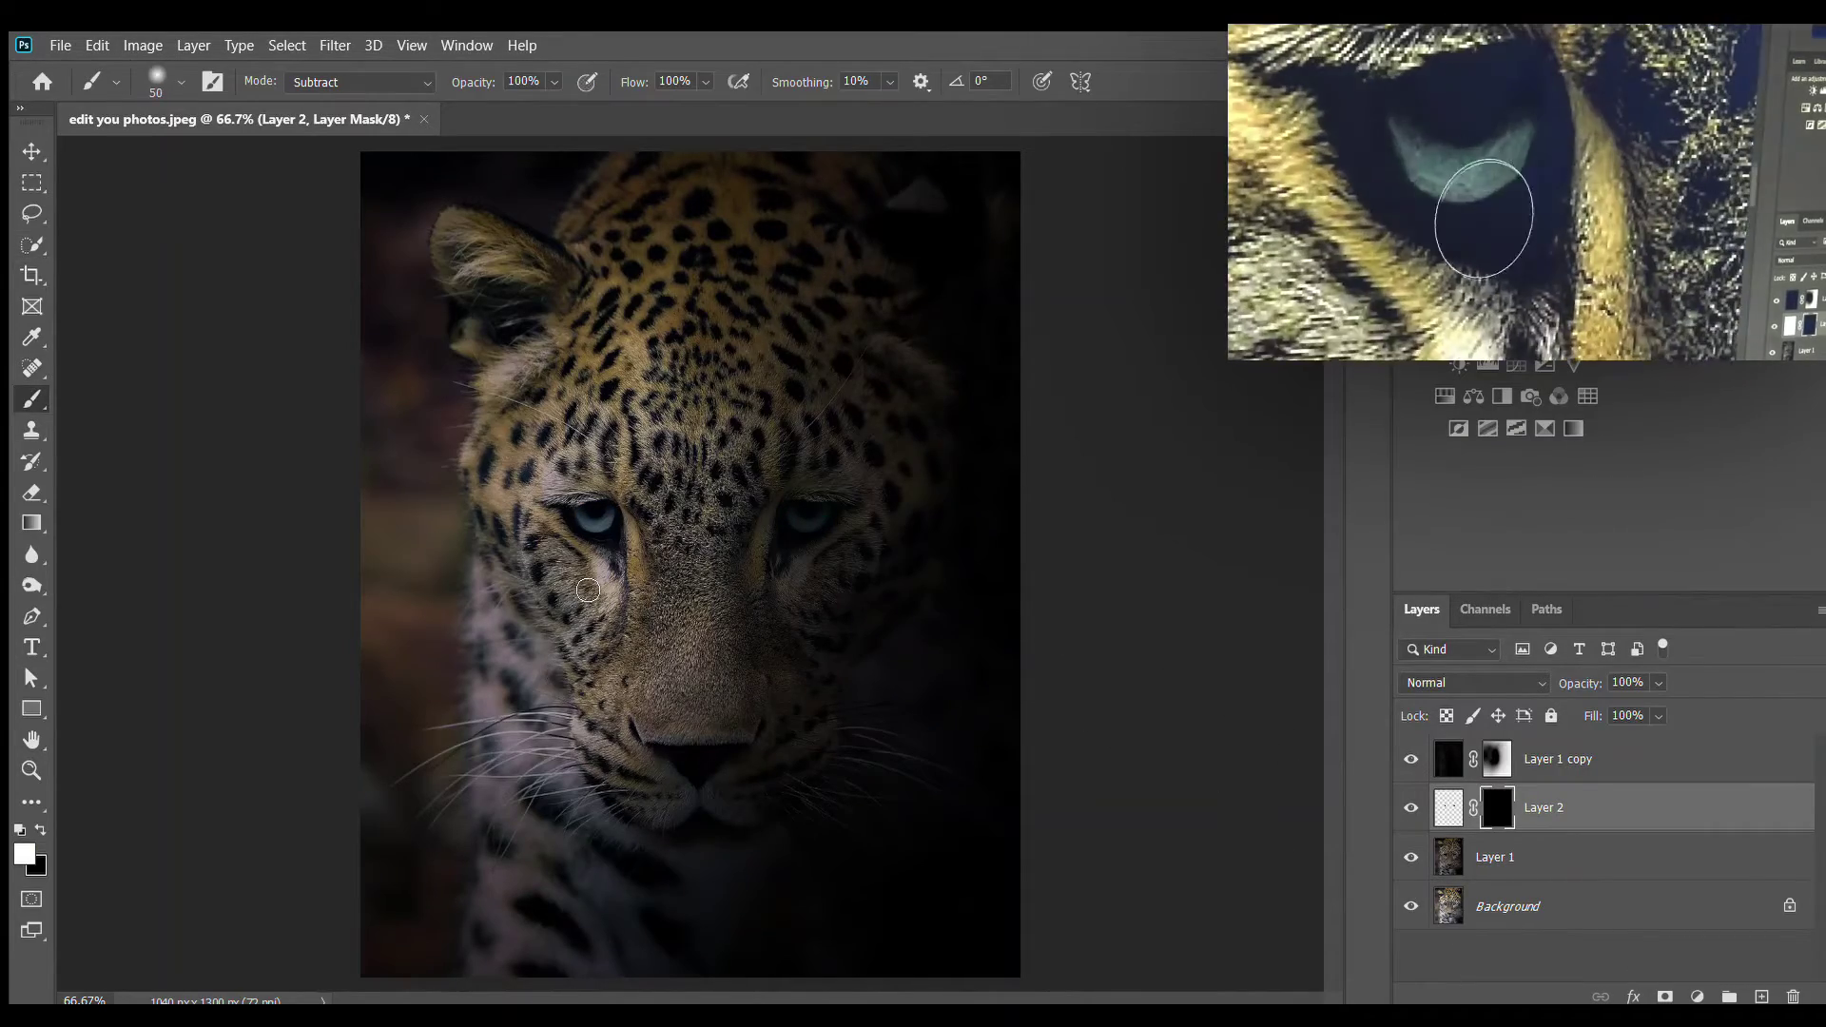
{"action": "scroll", "coordinate": [587, 590], "scroll_direction": "up", "scroll_amount": 5}
{"action": "scroll", "coordinate": [612, 612], "scroll_direction": "up", "scroll_amount": 3}
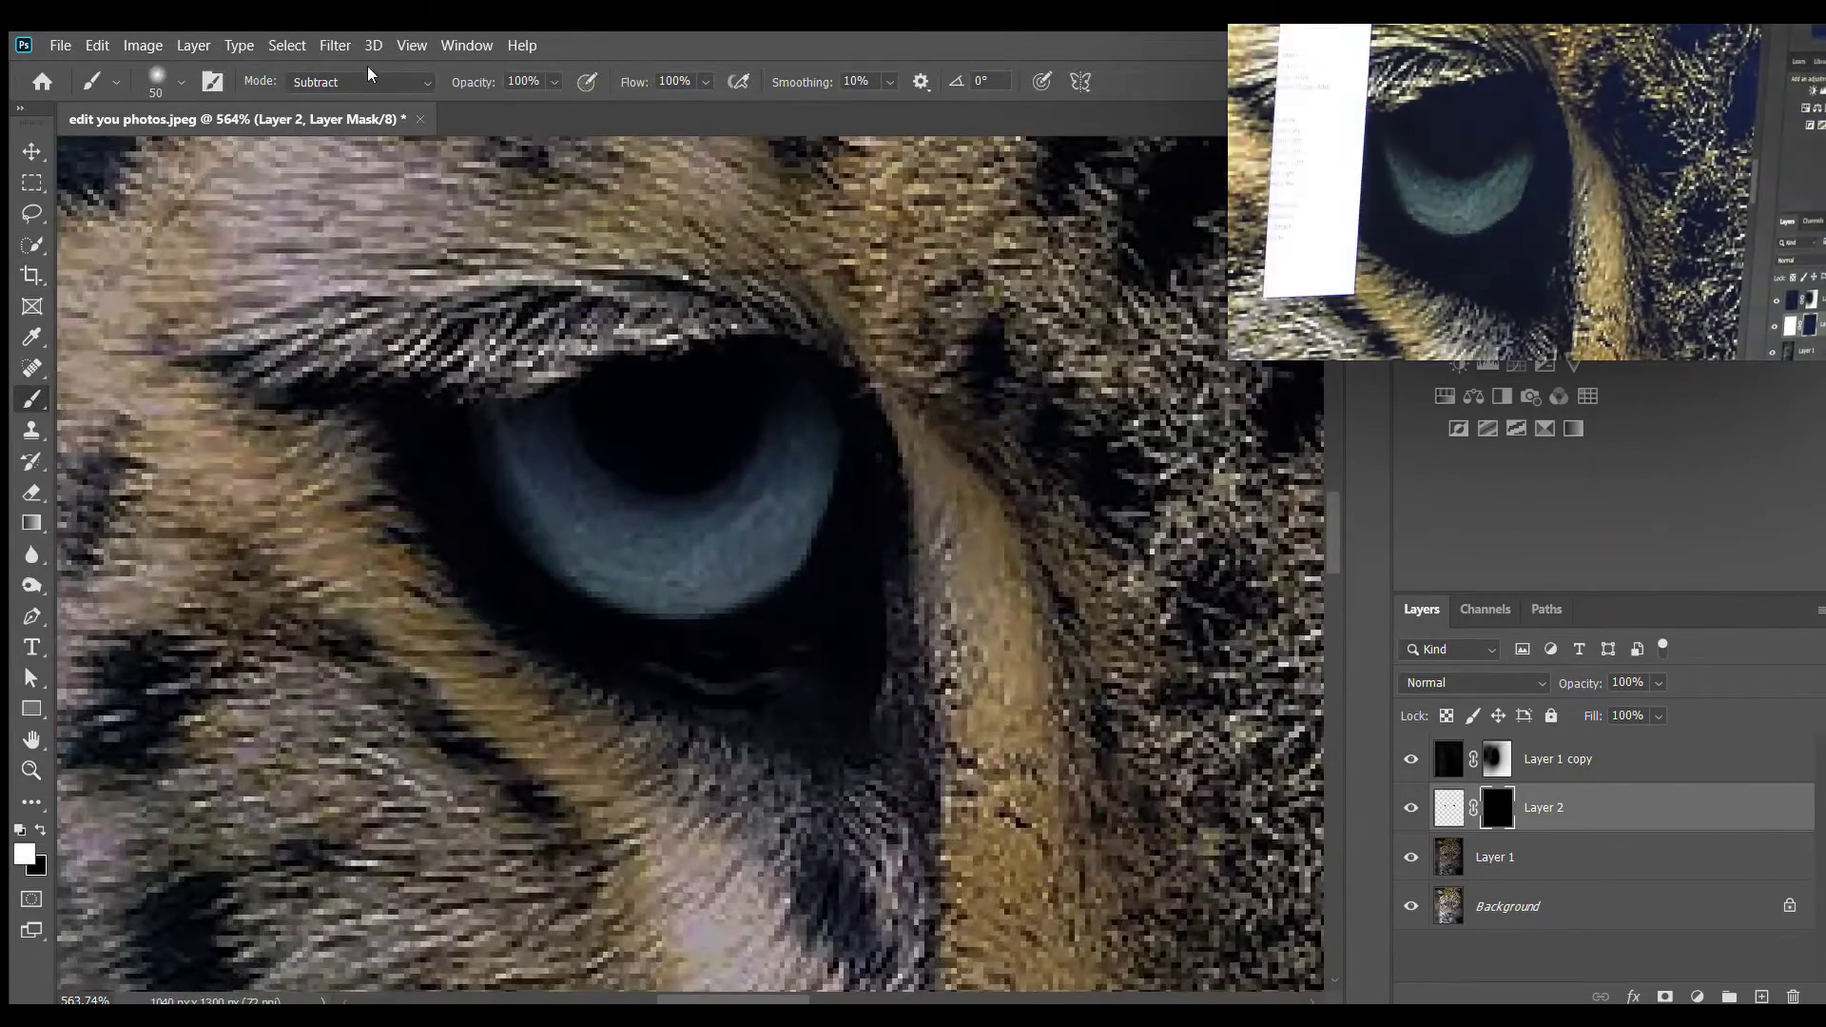
- Set the brush to Normal mode and paint white over the iris to reveal the blue
{"action": "left_click", "coordinate": [369, 80]}
{"action": "left_click", "coordinate": [323, 102]}
{"action": "left_click_drag", "start_coordinate": [533, 476], "coordinate": [666, 589]}
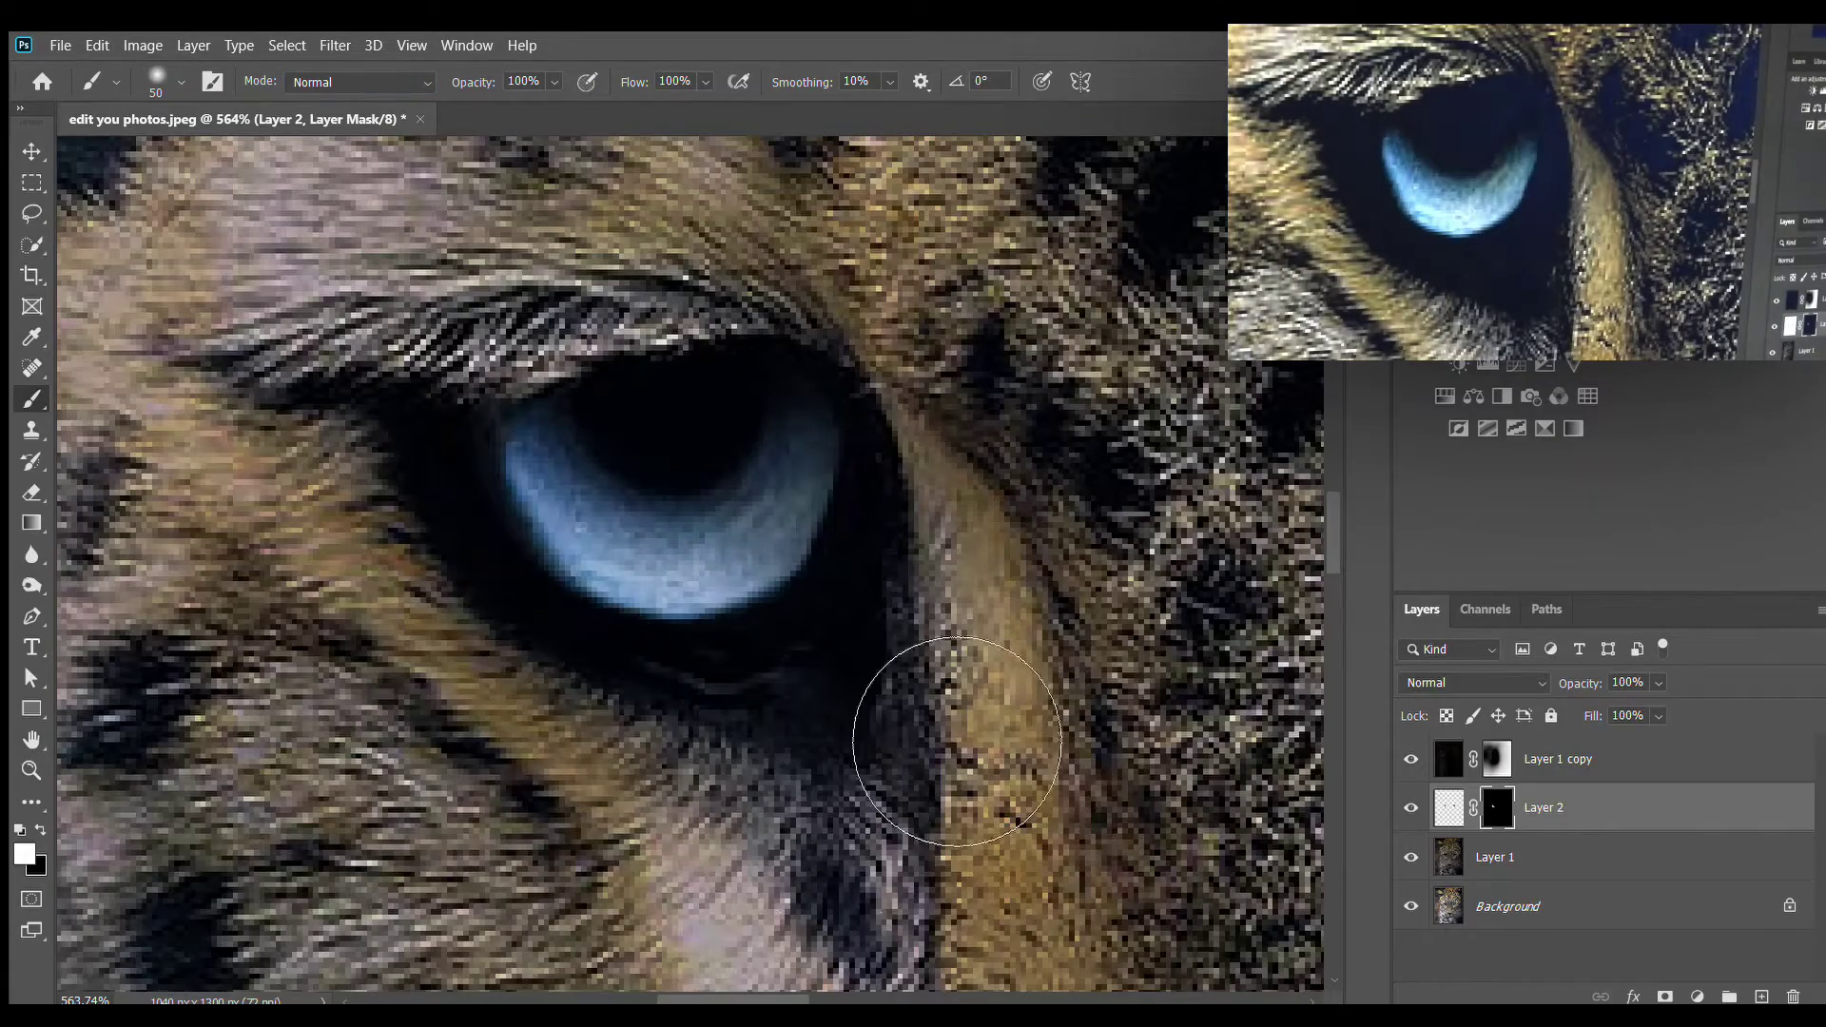
{"action": "scroll", "coordinate": [652, 651], "scroll_direction": "right", "scroll_amount": 5}
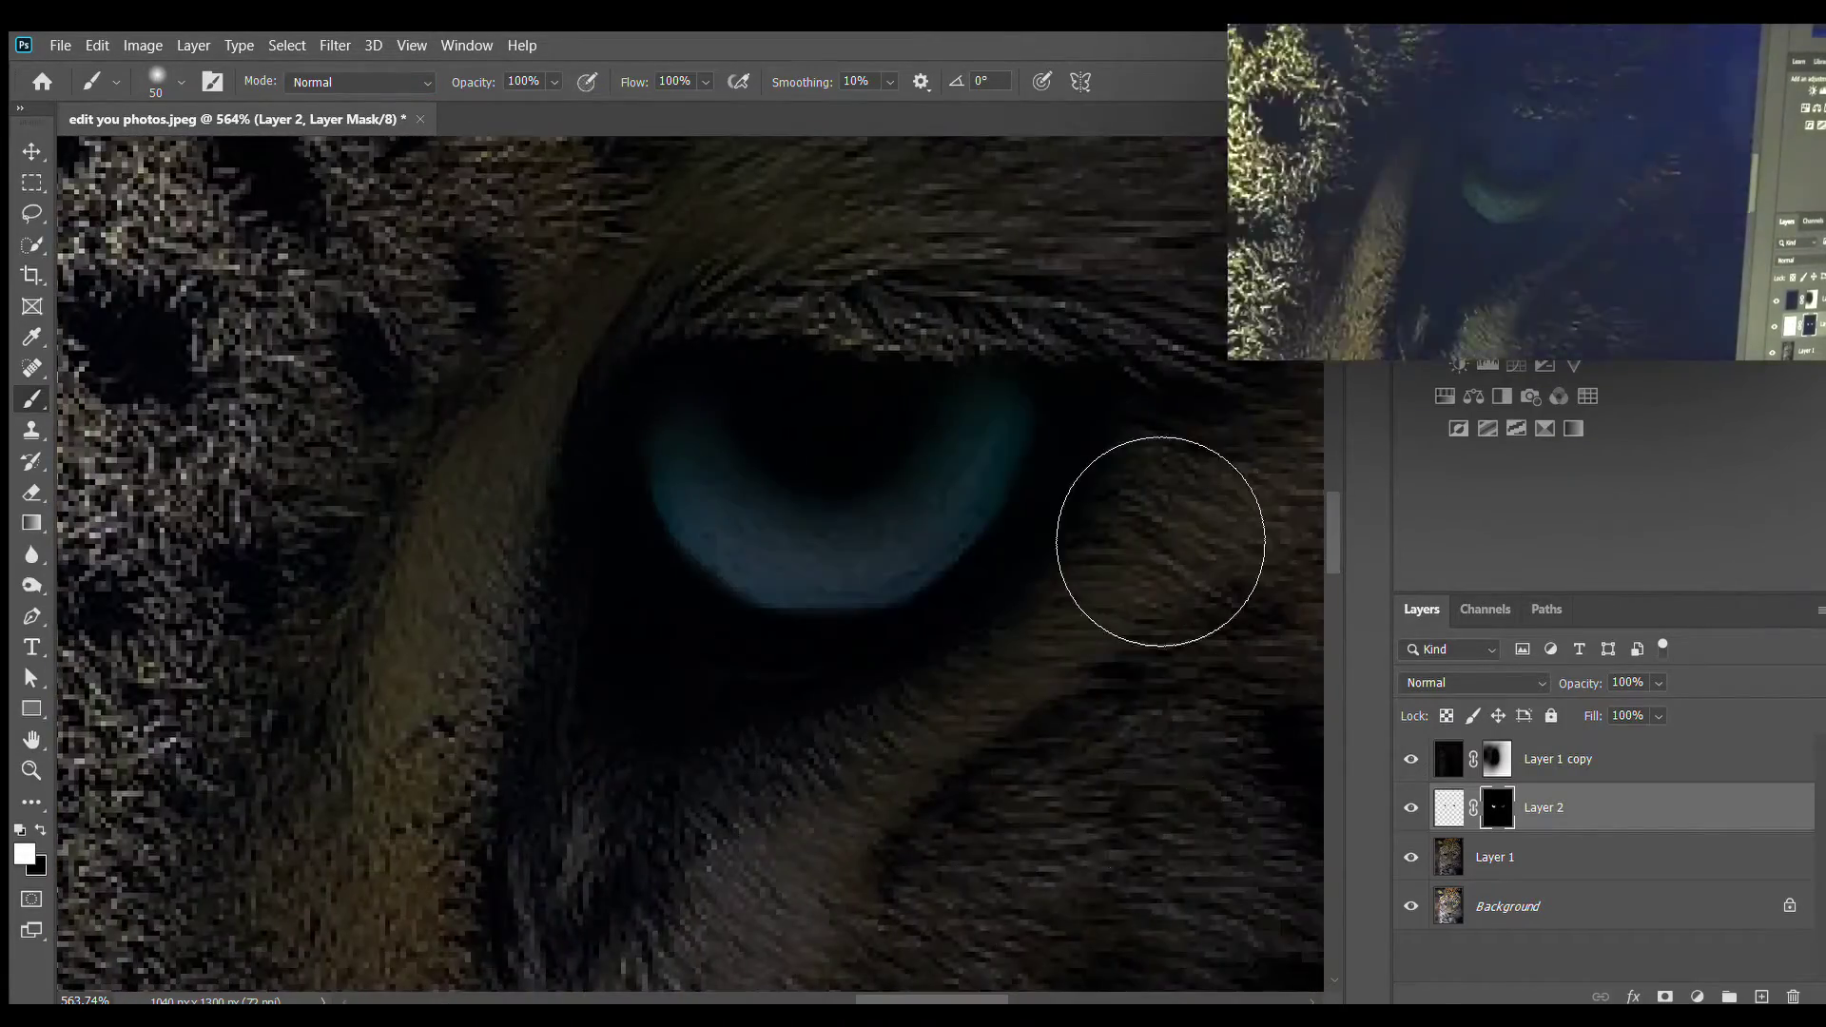
{"action": "scroll", "coordinate": [666, 571], "scroll_direction": "down", "scroll_amount": 5}
{"action": "scroll", "coordinate": [665, 570], "scroll_direction": "down", "scroll_amount": 5}
{"action": "key", "text": "z"}
{"action": "scroll", "coordinate": [599, 666], "scroll_direction": "up", "scroll_amount": 4}
{"action": "scroll", "coordinate": [598, 756], "scroll_direction": "up", "scroll_amount": 5}
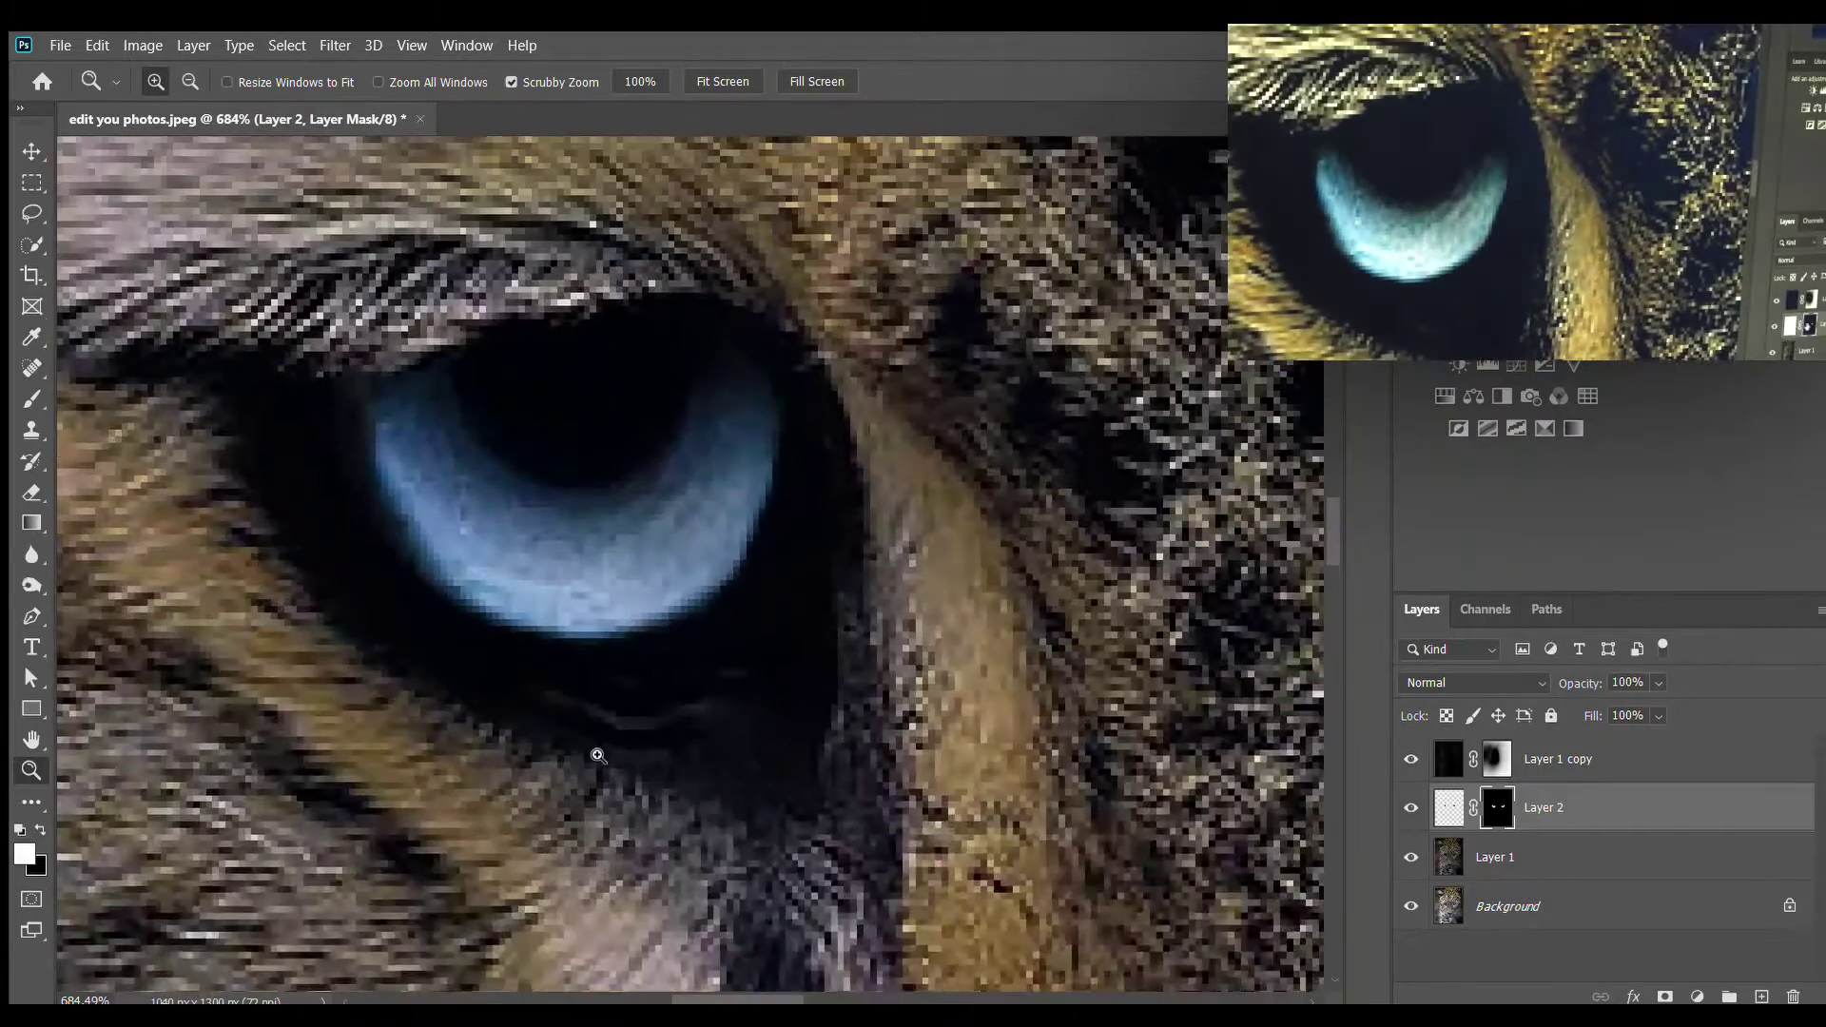
{"action": "scroll", "coordinate": [598, 756], "scroll_direction": "up", "scroll_amount": 2}
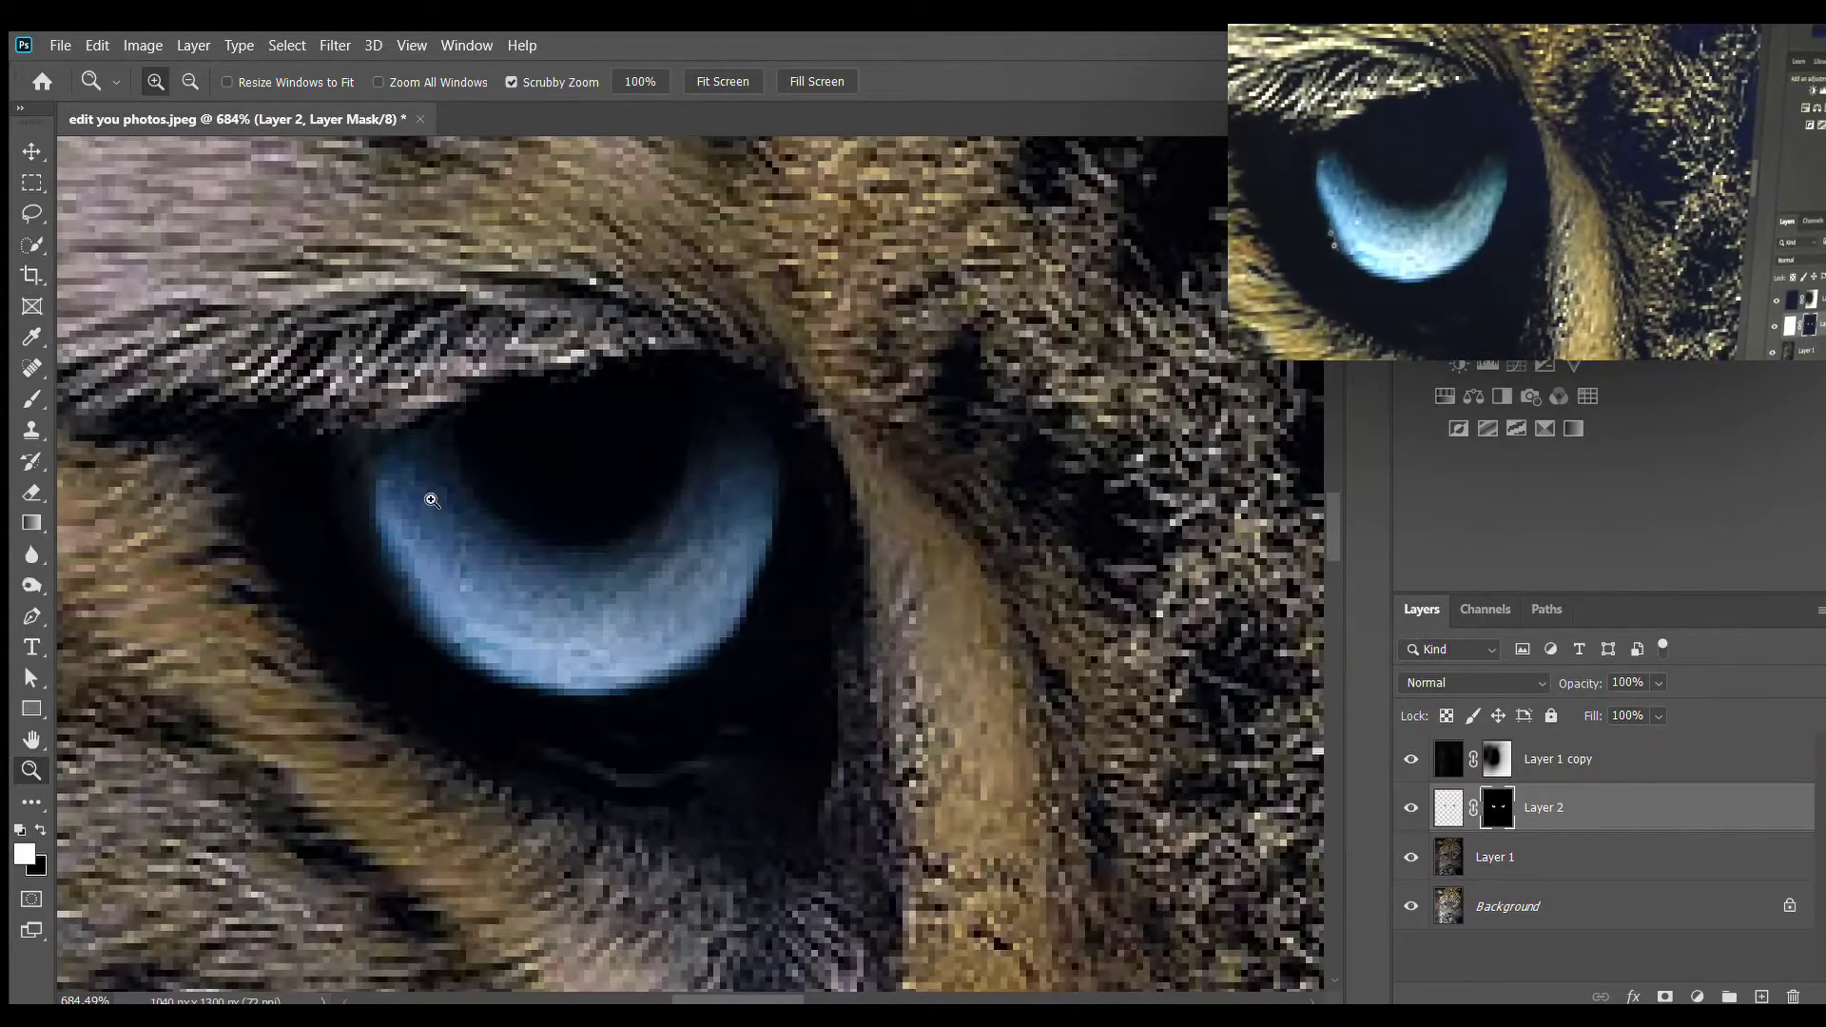
{"action": "scroll", "coordinate": [257, 627], "scroll_direction": "up", "scroll_amount": 2}
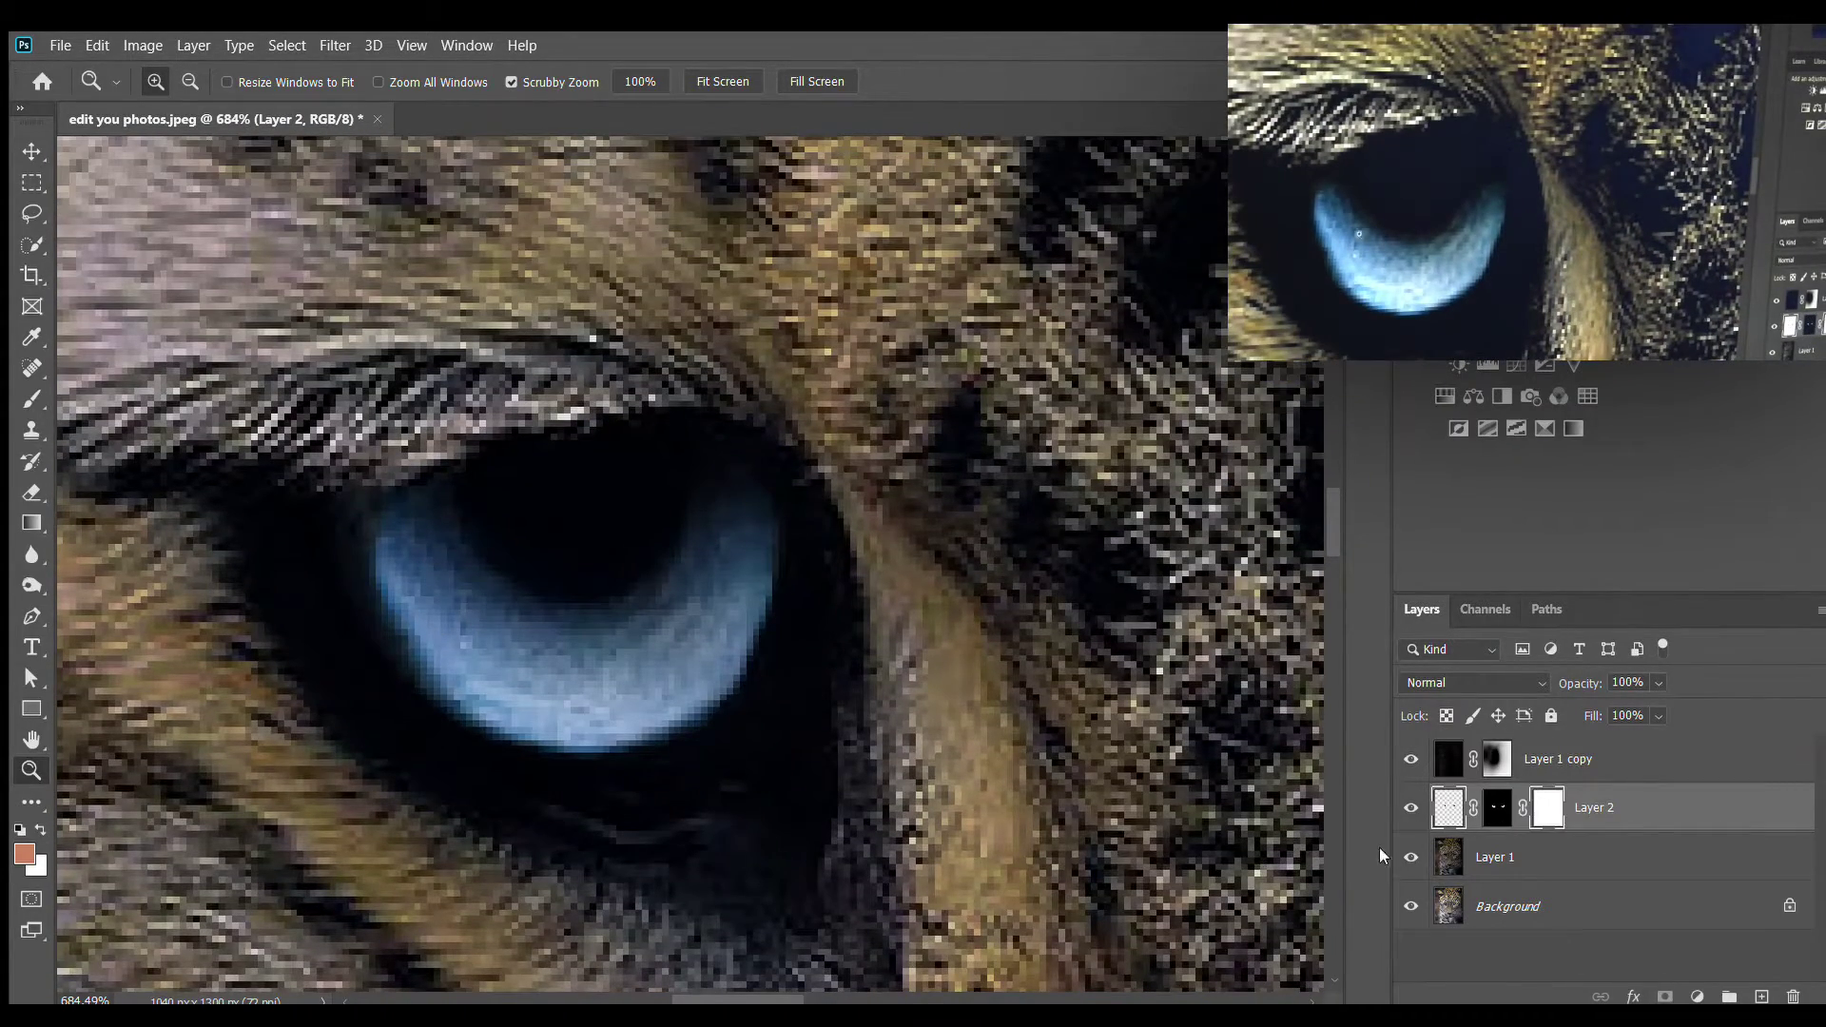
- Paint a stroke below the iris, then undo the stray peach stroke
{"action": "key", "text": "b"}
{"action": "left_click_drag", "start_coordinate": [367, 612], "coordinate": [732, 960]}
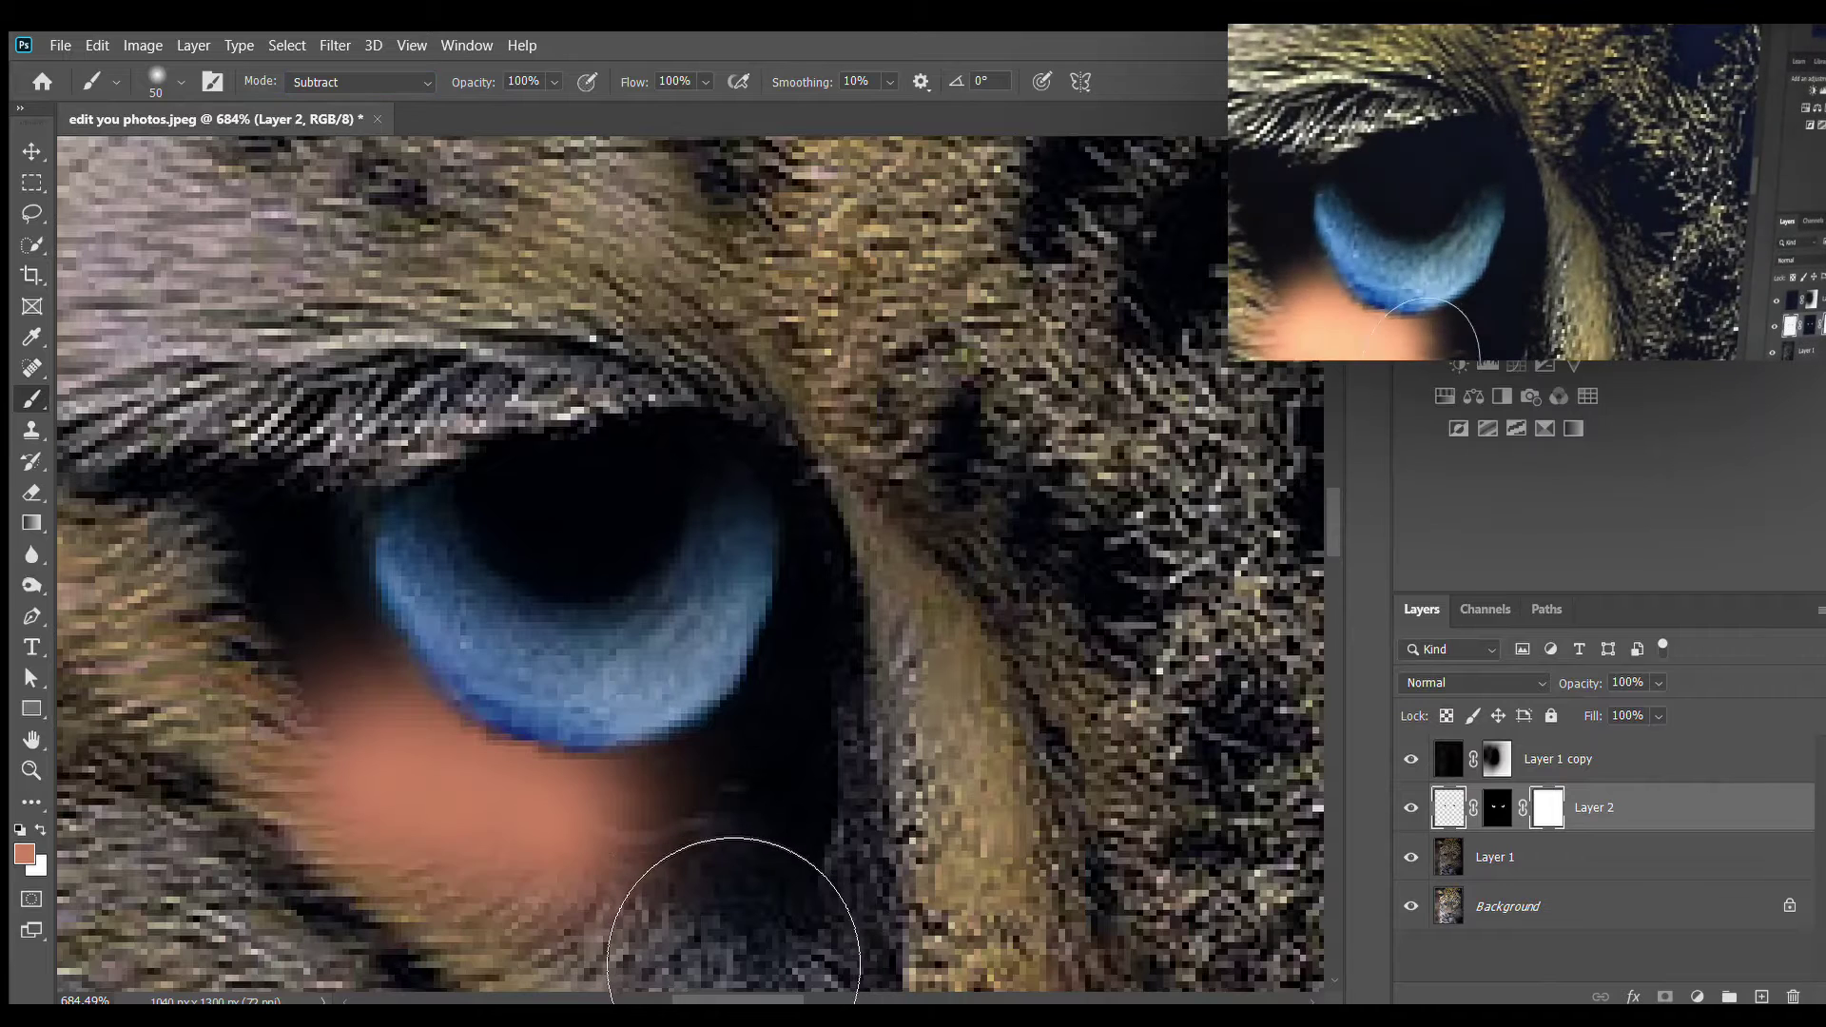
{"action": "key", "text": "ctrl+z"}
{"action": "key", "text": "ctrl+shift+z"}
{"action": "key", "text": "ctrl+z"}
- Disable Layer 2's vector mask and clear the iris selection
{"action": "left_click", "coordinate": [1542, 809], "text": "ctrl"}
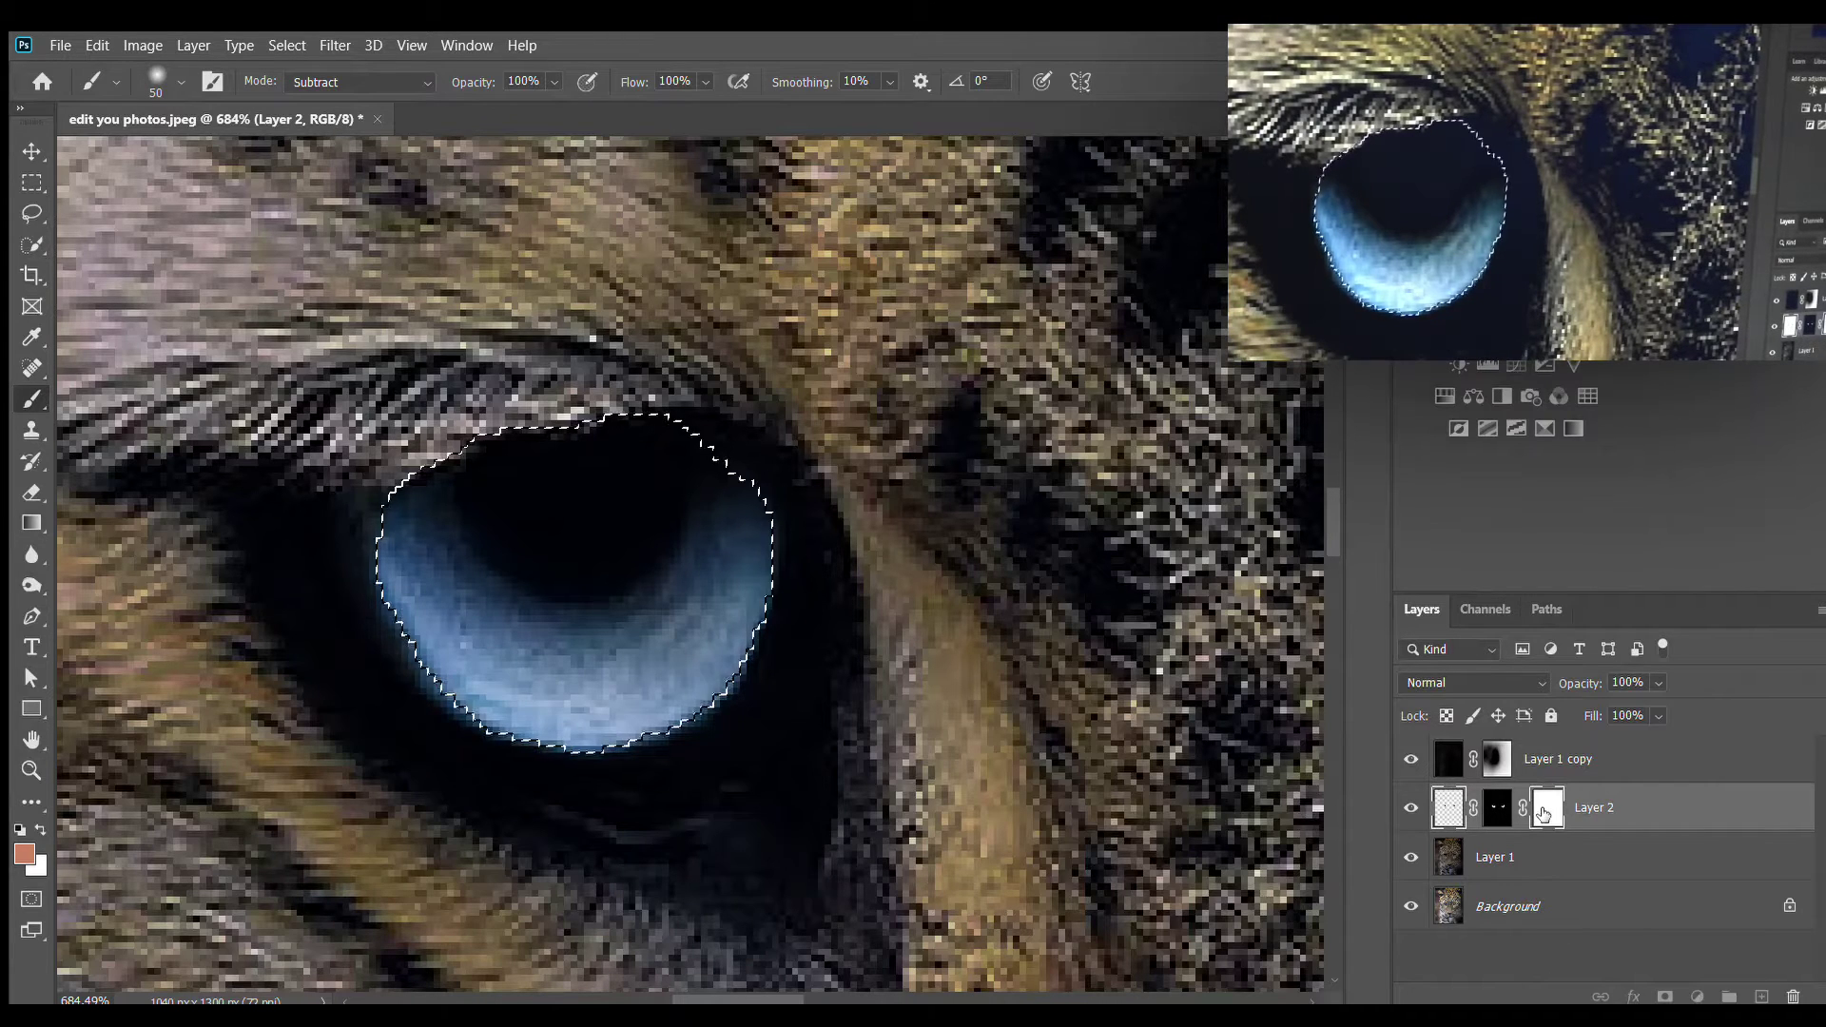
{"action": "left_click", "coordinate": [1543, 809], "text": "shift"}
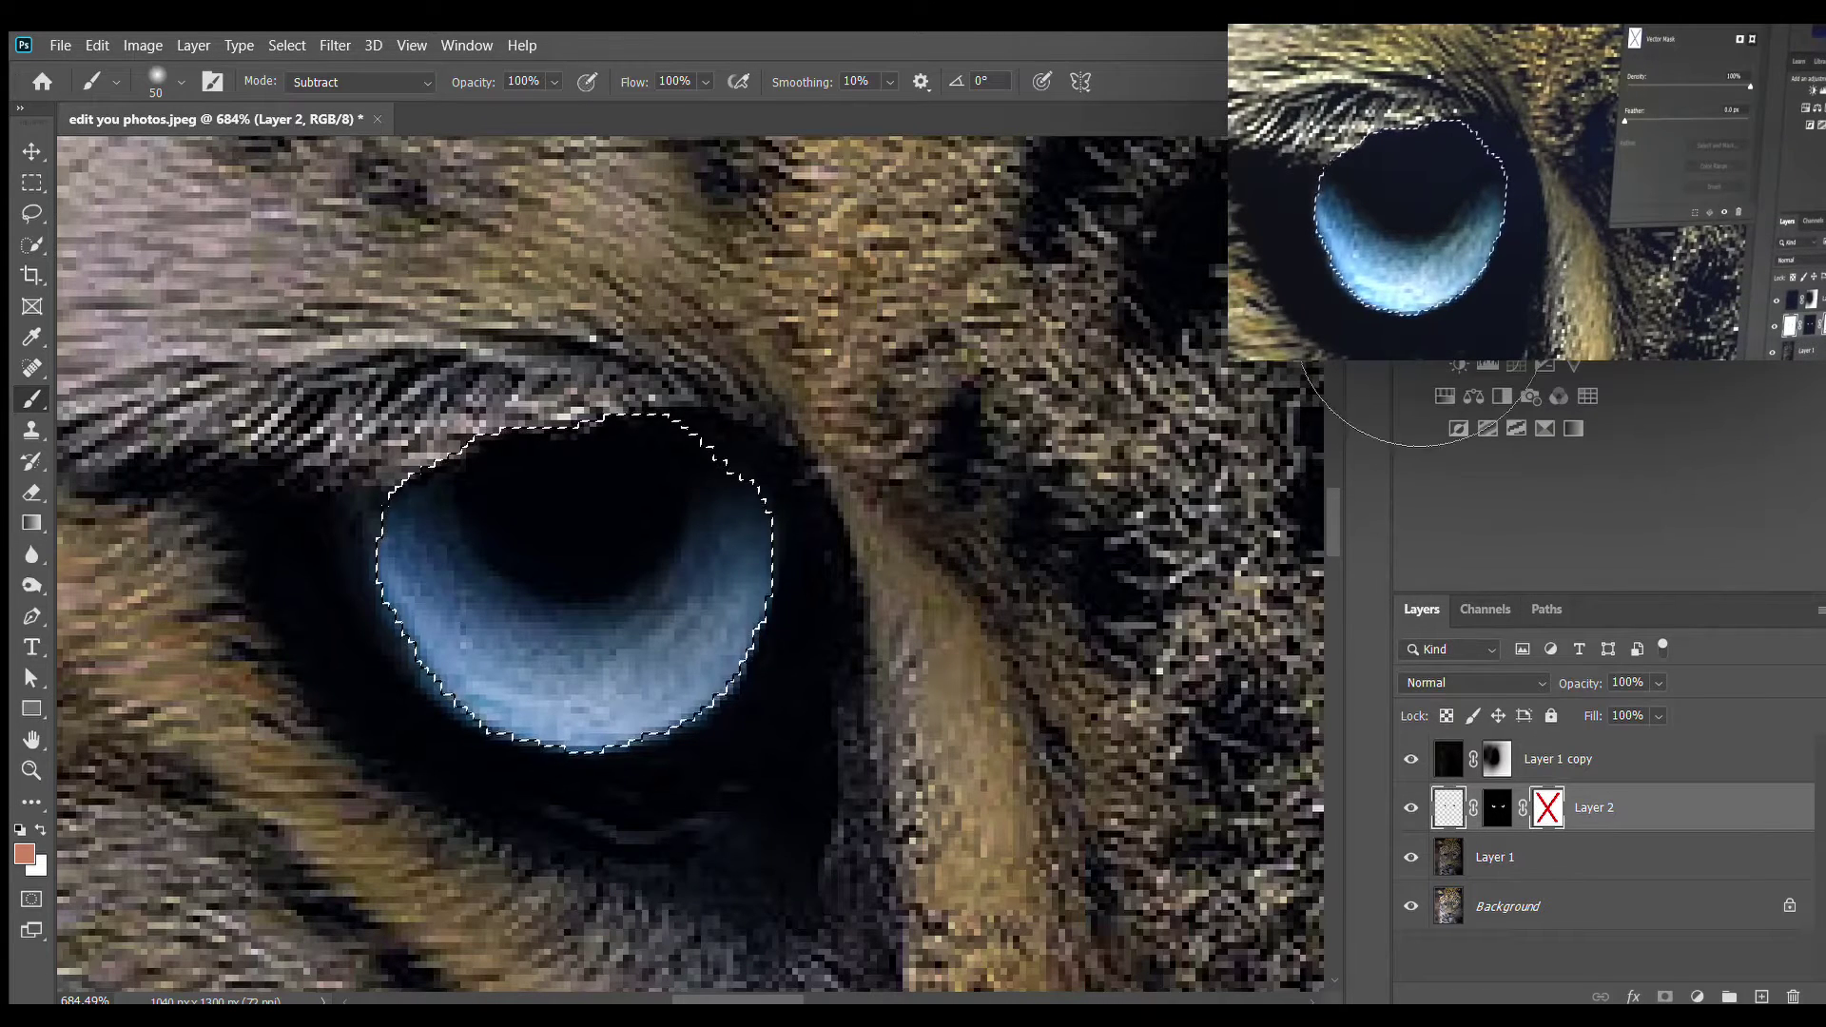
{"action": "key", "text": "ctrl+d"}
{"action": "left_click_drag", "start_coordinate": [400, 722], "coordinate": [856, 885]}
{"action": "key", "text": "ctrl+z"}
- Set a harder, larger black brush in Normal mode and zoom out to the whole leopard
{"action": "key", "text": "d"}
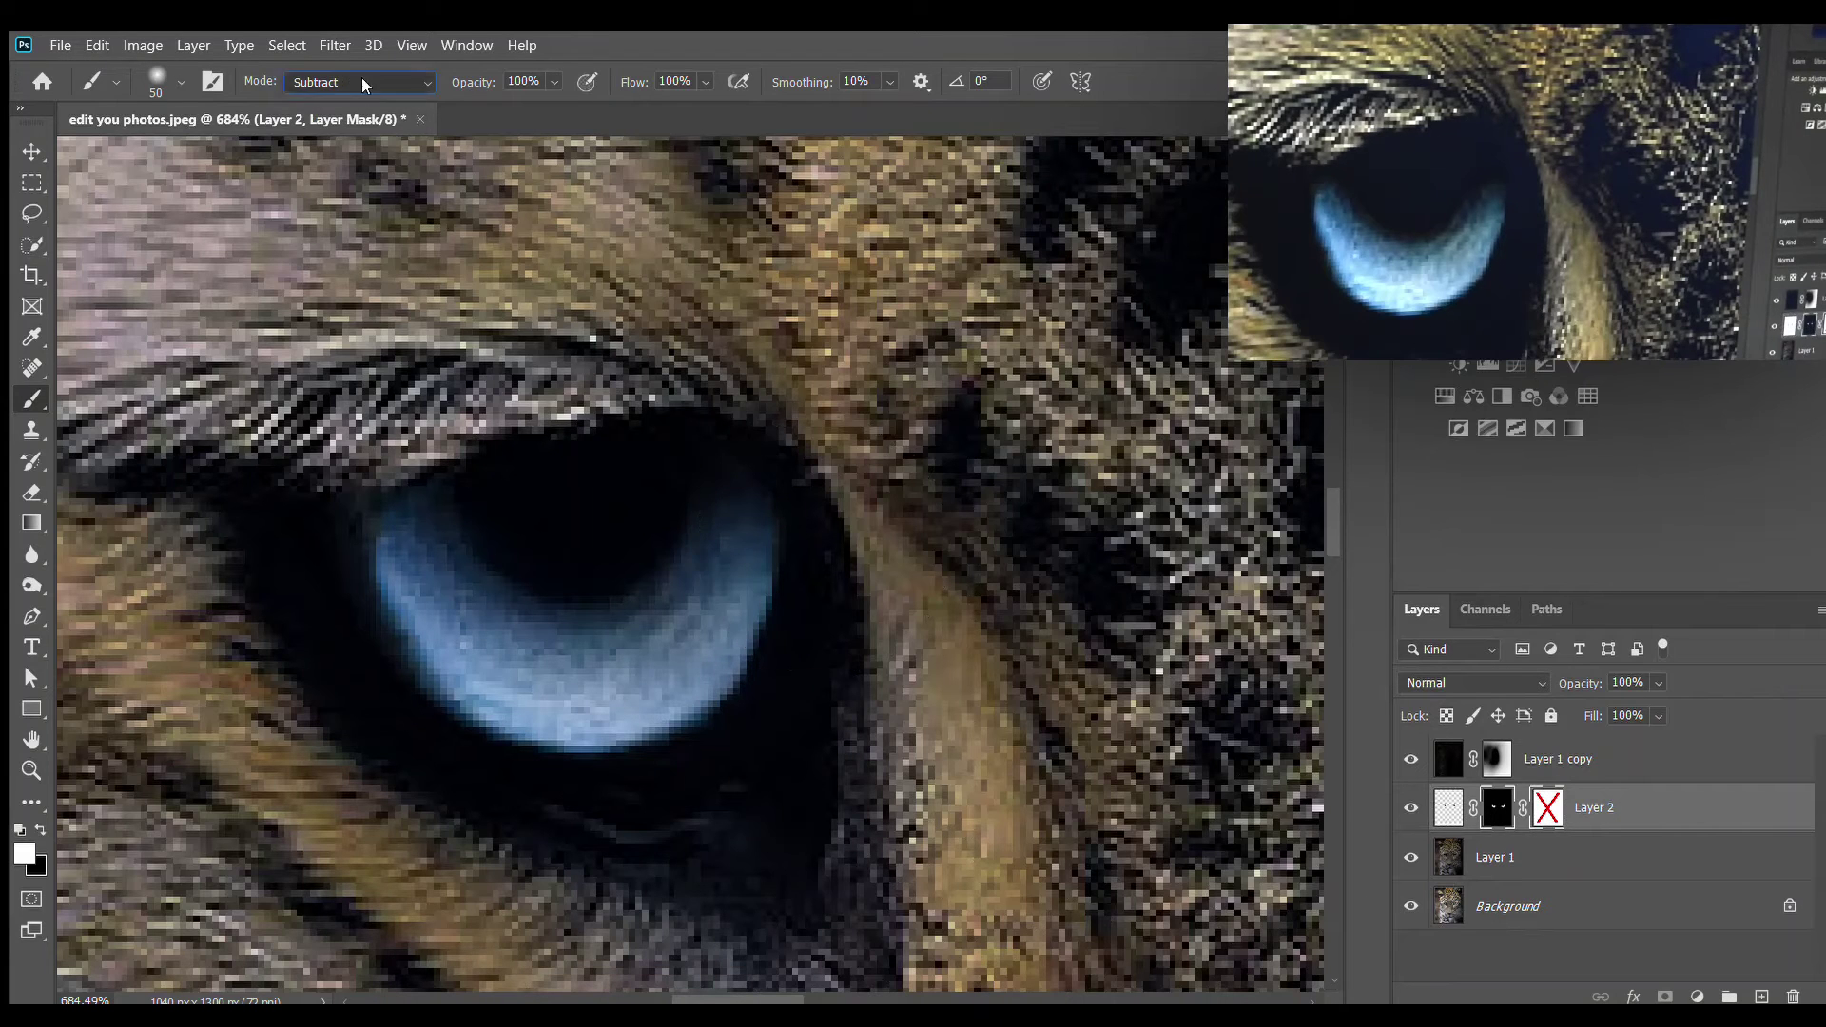
{"action": "key", "text": "shift+alt+n"}
{"action": "left_click", "coordinate": [31, 827]}
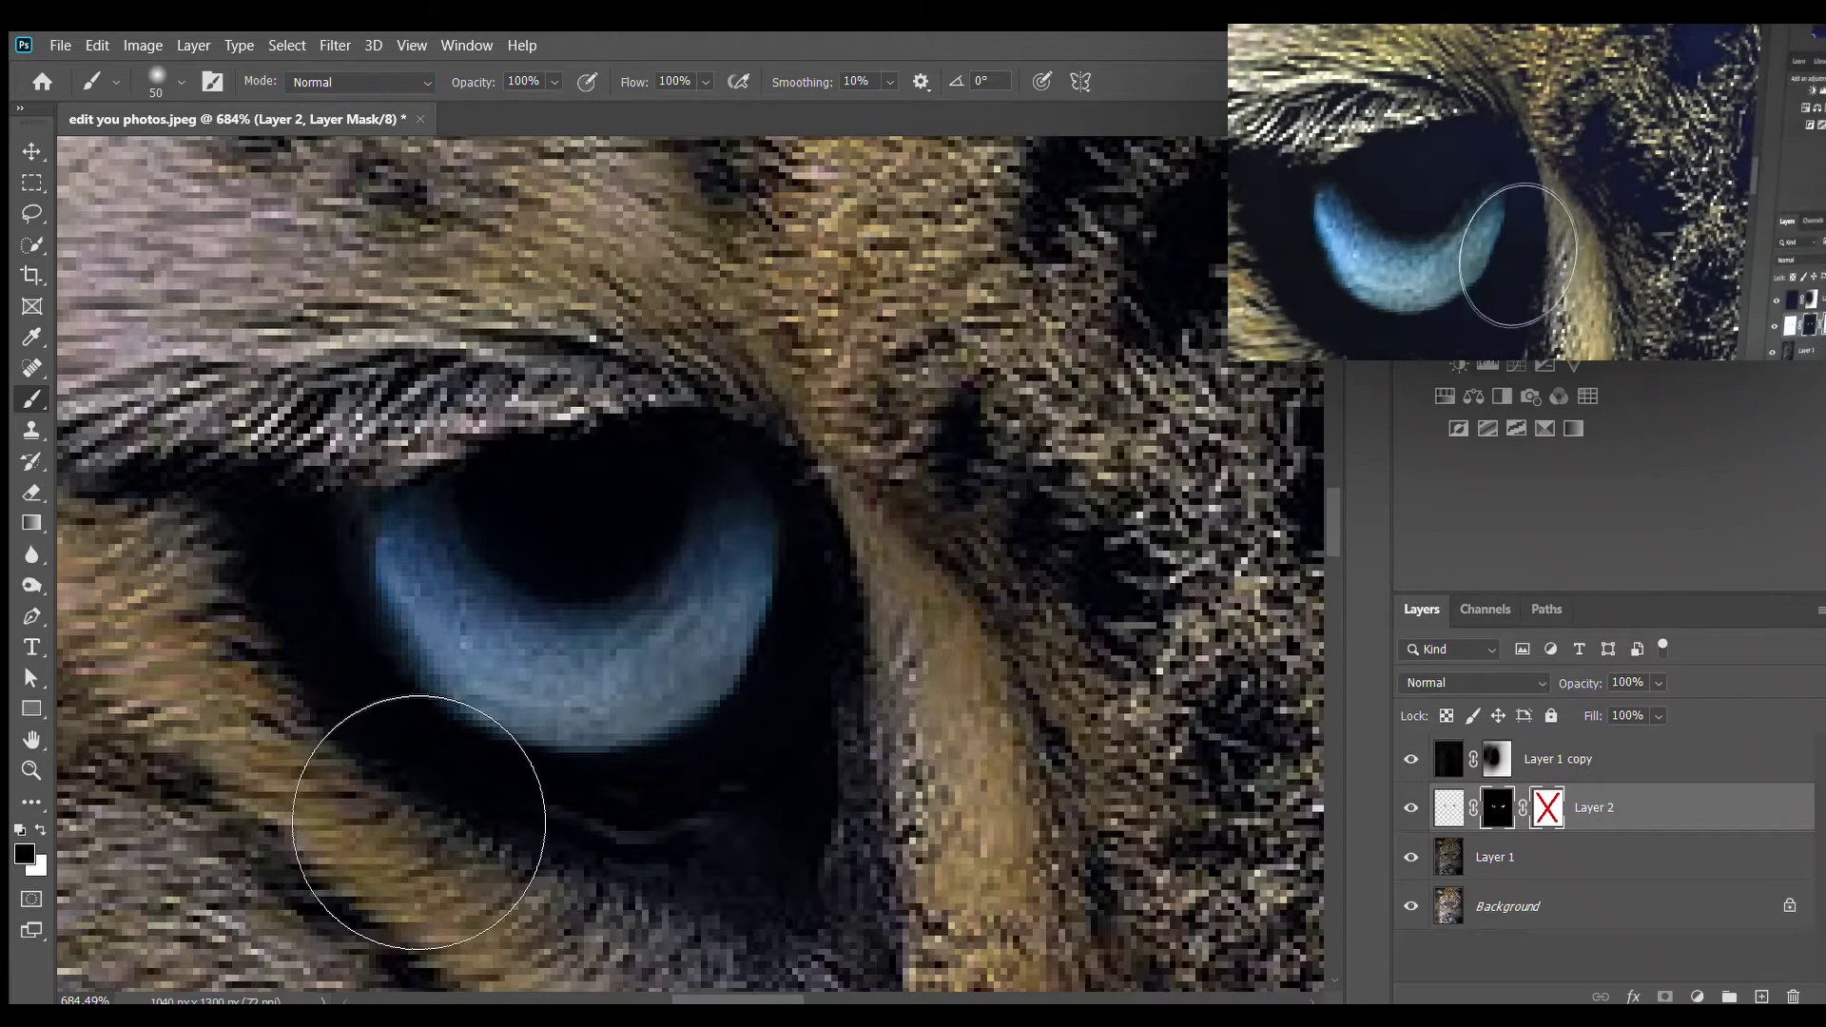
{"action": "key", "text": "shift+bracketright"}
{"action": "key", "text": "shift+bracketright"}
{"action": "key", "text": "shift+bracketright"}
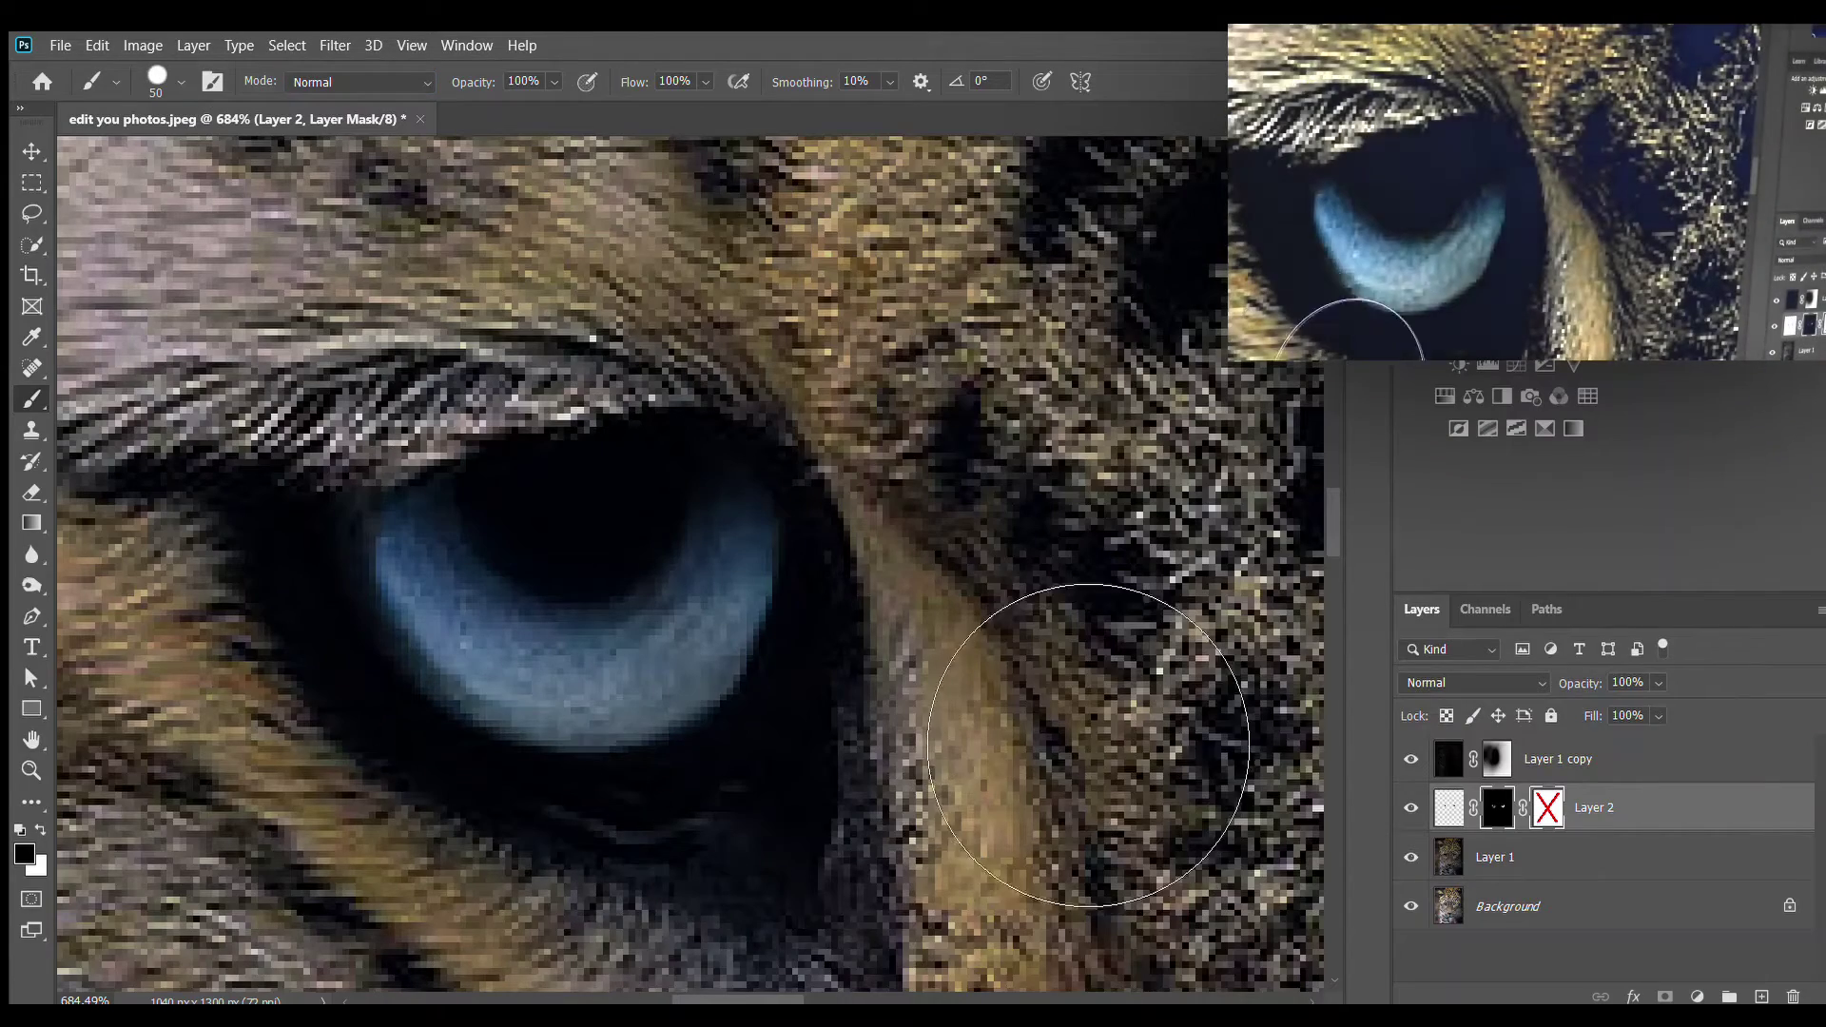
{"action": "key", "text": "ctrl+minus"}
{"action": "key", "text": "ctrl+minus"}
{"action": "key", "text": "ctrl+minus"}
{"action": "key", "text": "ctrl+minus"}
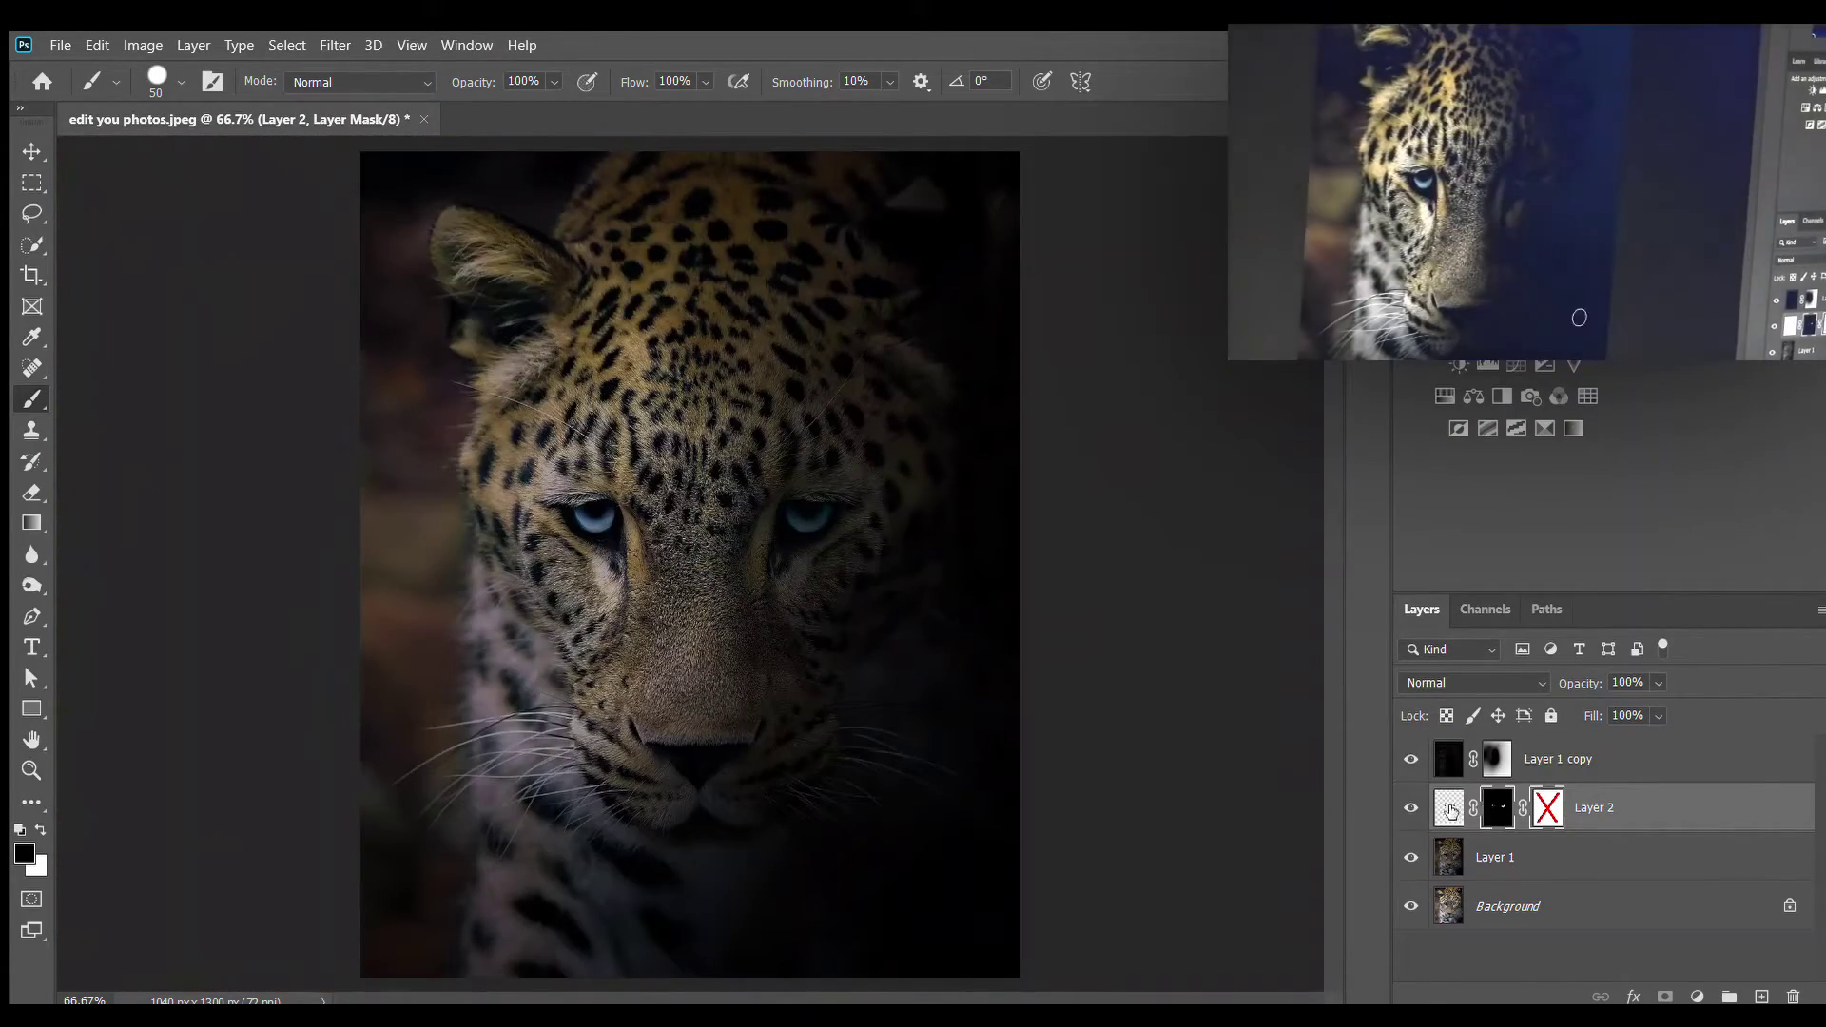
{"action": "left_click", "coordinate": [1449, 807]}
- Add a Color Balance adjustment layer to warm the leopard toward orange
{"action": "left_click", "coordinate": [1473, 396]}
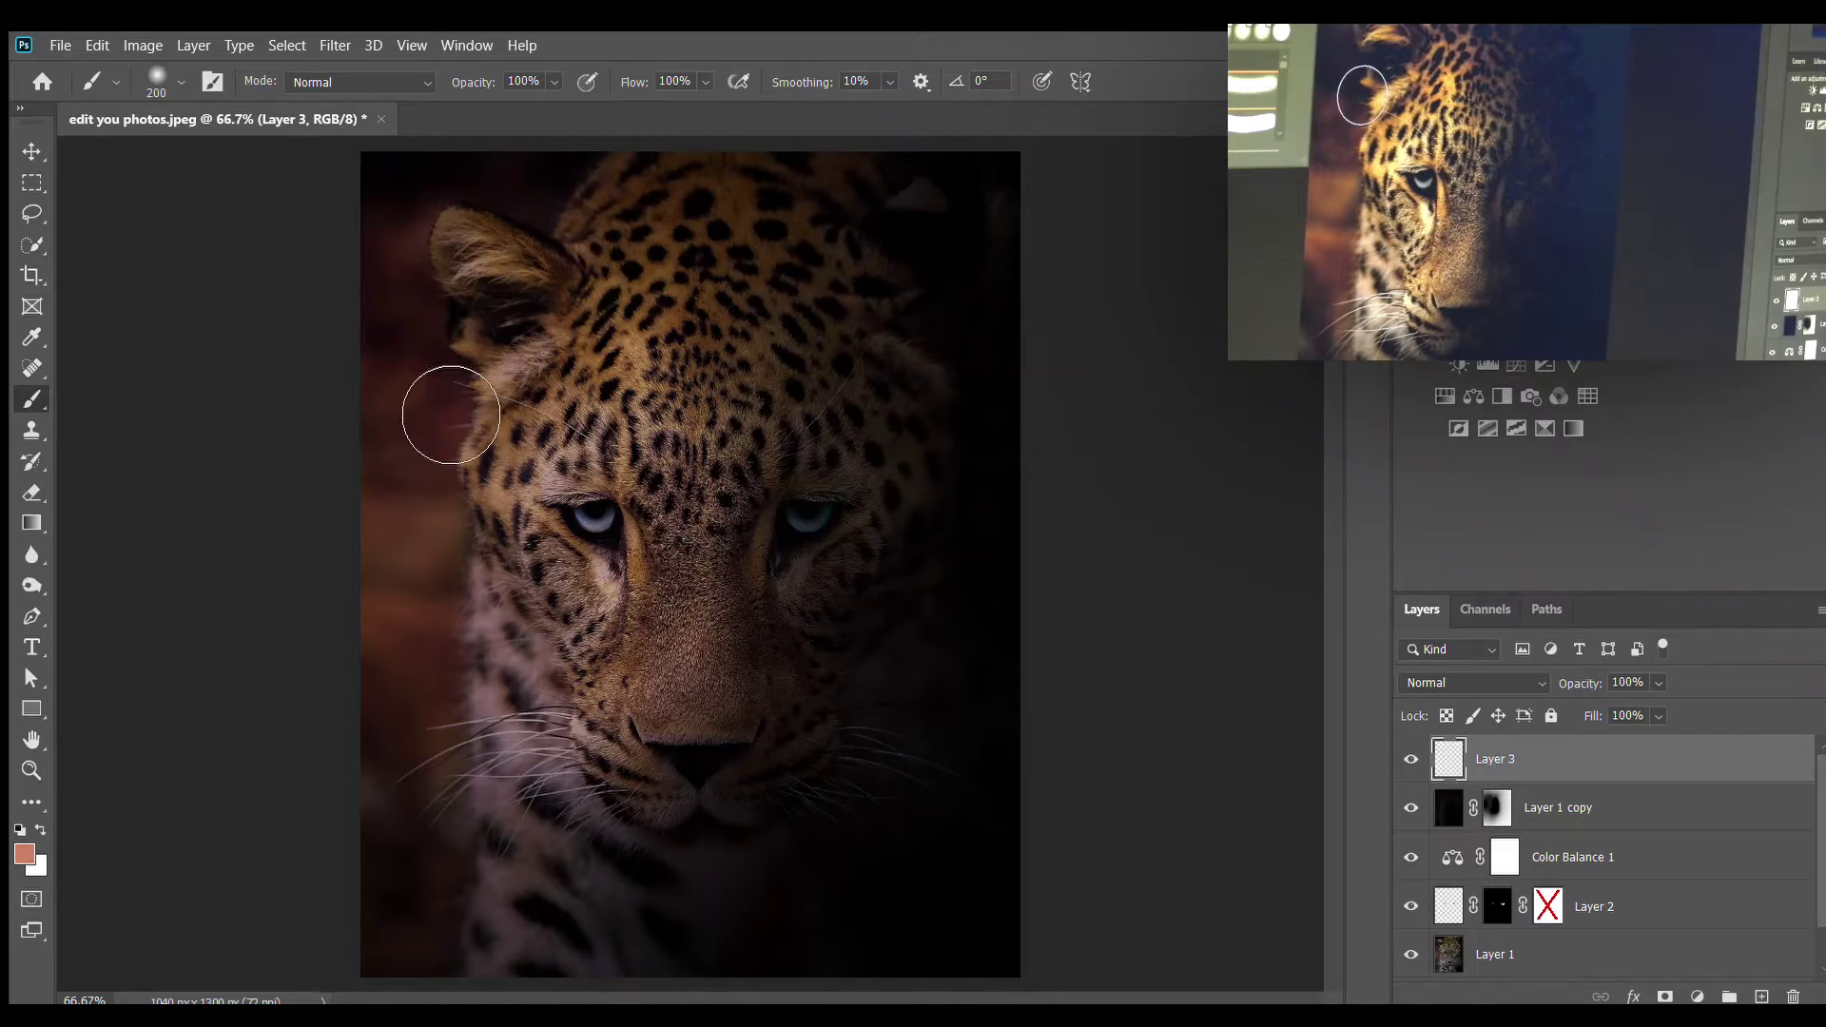
- Paint a soft salmon glow on the left side and enlarge it across the canvas at 75% opacity
{"action": "left_click_drag", "start_coordinate": [440, 407], "coordinate": [414, 285]}
{"action": "key", "text": "v"}
{"action": "left_click_drag", "start_coordinate": [584, 267], "coordinate": [412, 481]}
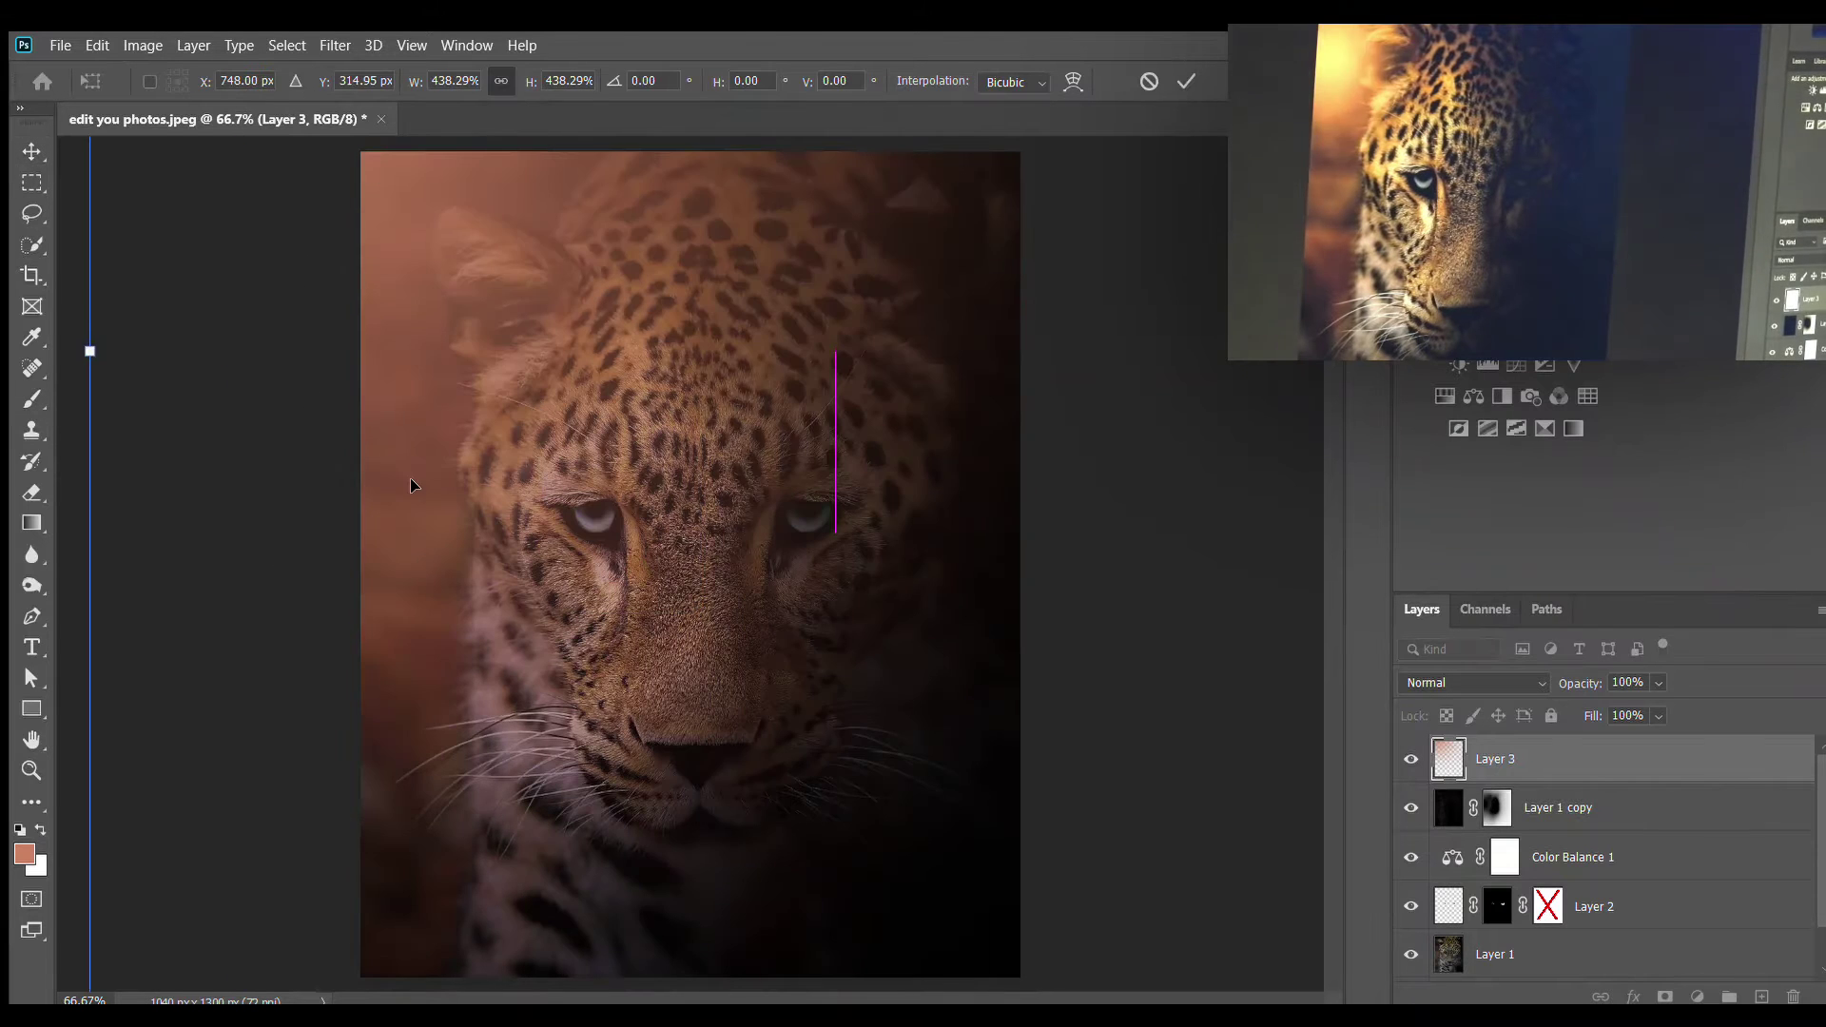
{"action": "left_click_drag", "start_coordinate": [1580, 683], "coordinate": [1557, 683]}
{"action": "key", "text": "Return"}
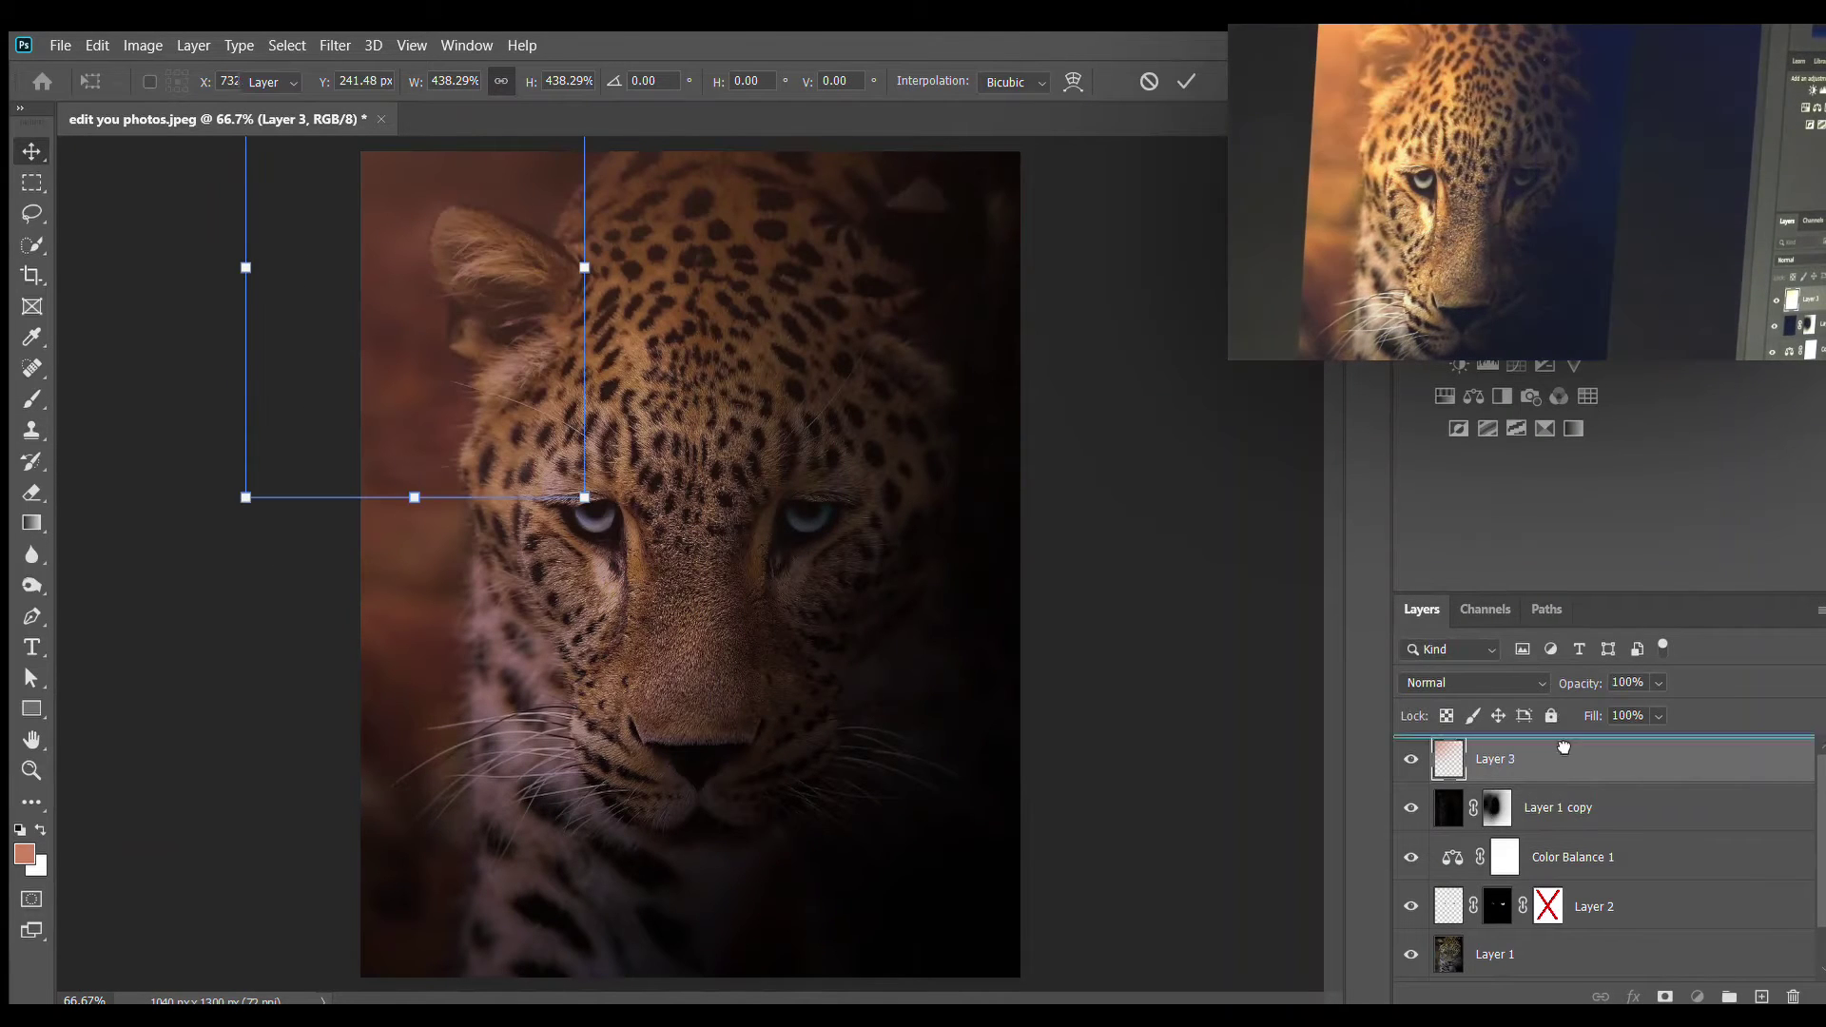
- Move Layer 1 copy above the Layer 3 glow and set a soft brush to 50% opacity
{"action": "left_click_drag", "start_coordinate": [1560, 807], "coordinate": [1564, 758]}
{"action": "left_click", "coordinate": [445, 391]}
{"action": "type", "text": "52"}
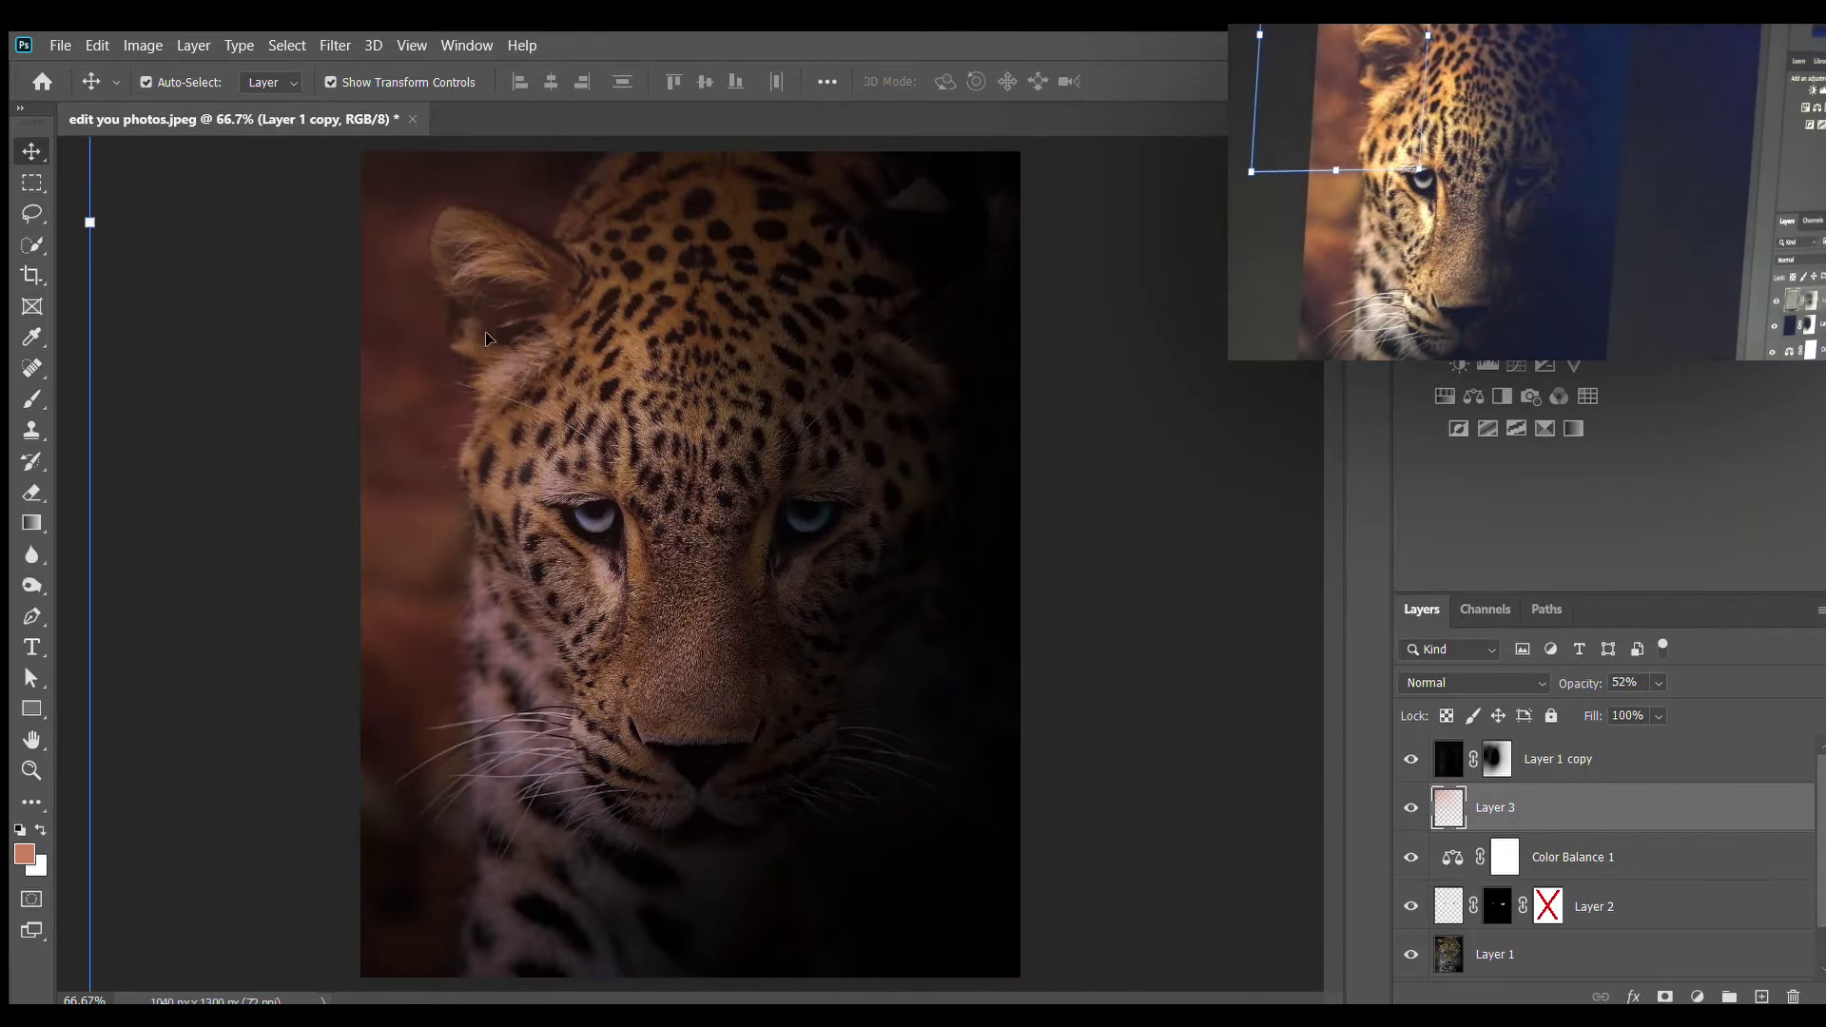
{"action": "key", "text": "b"}
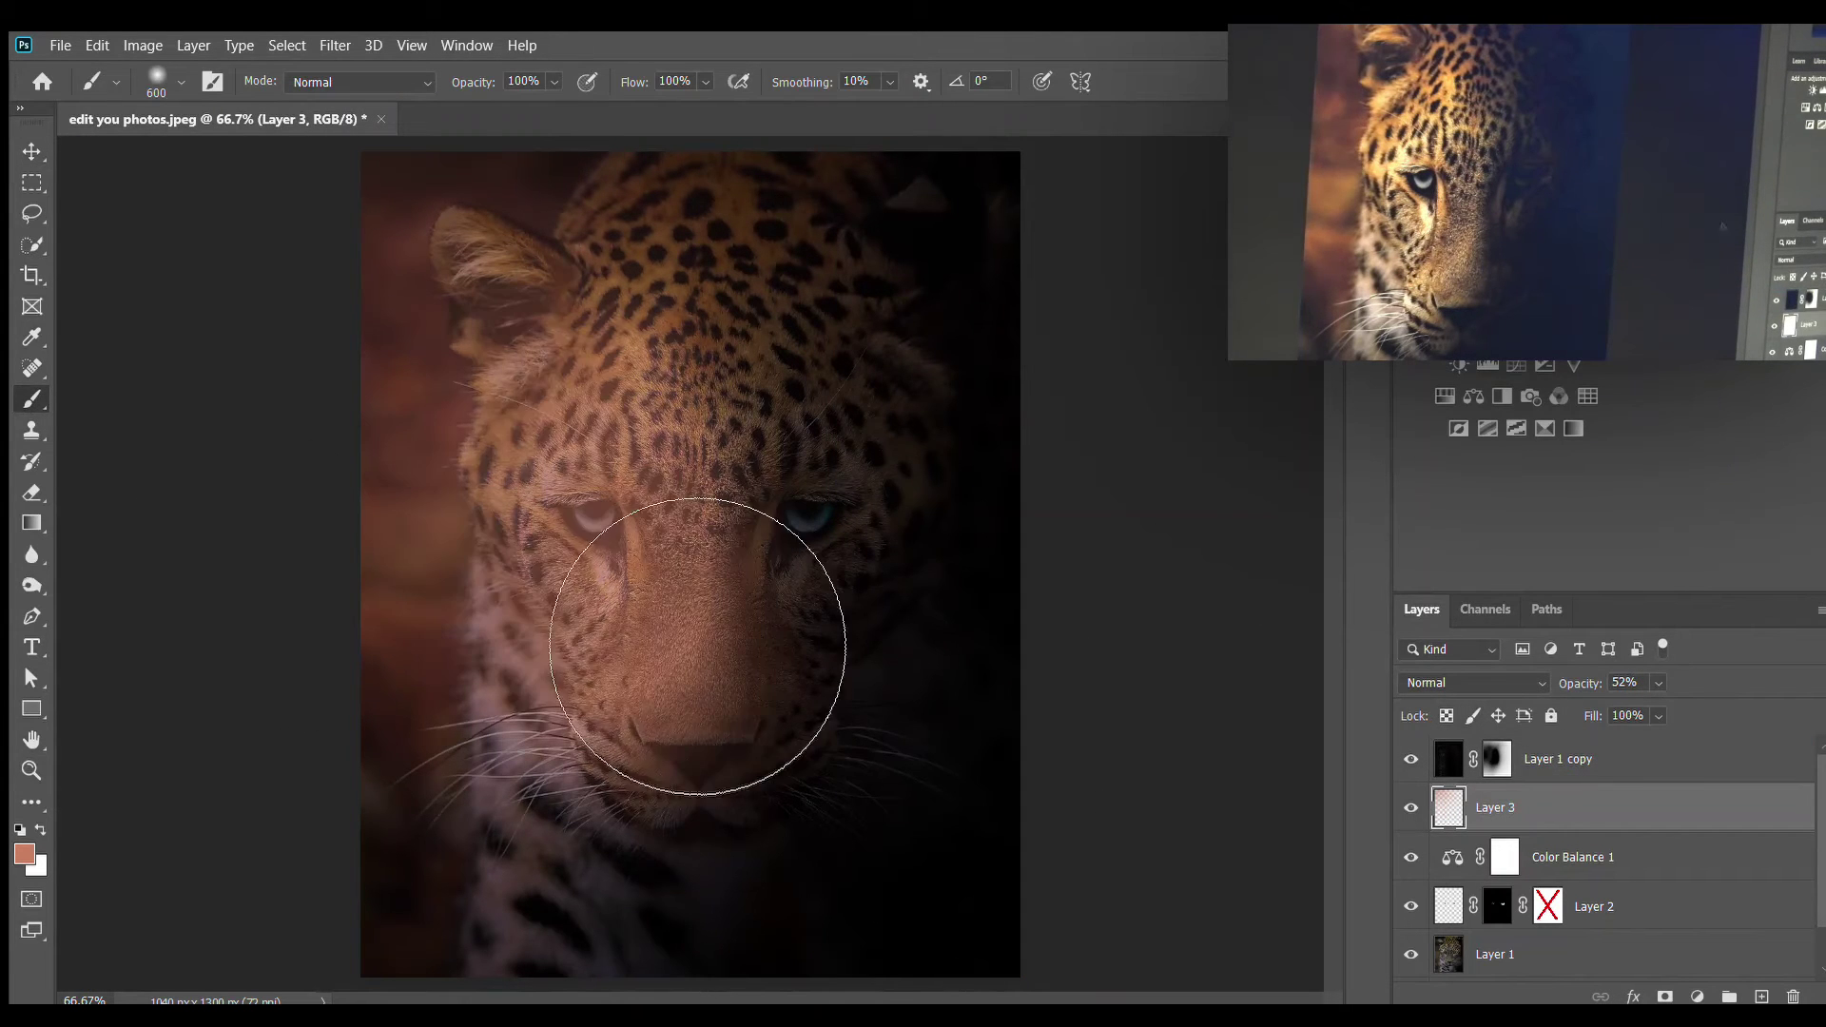
{"action": "key", "text": "5"}
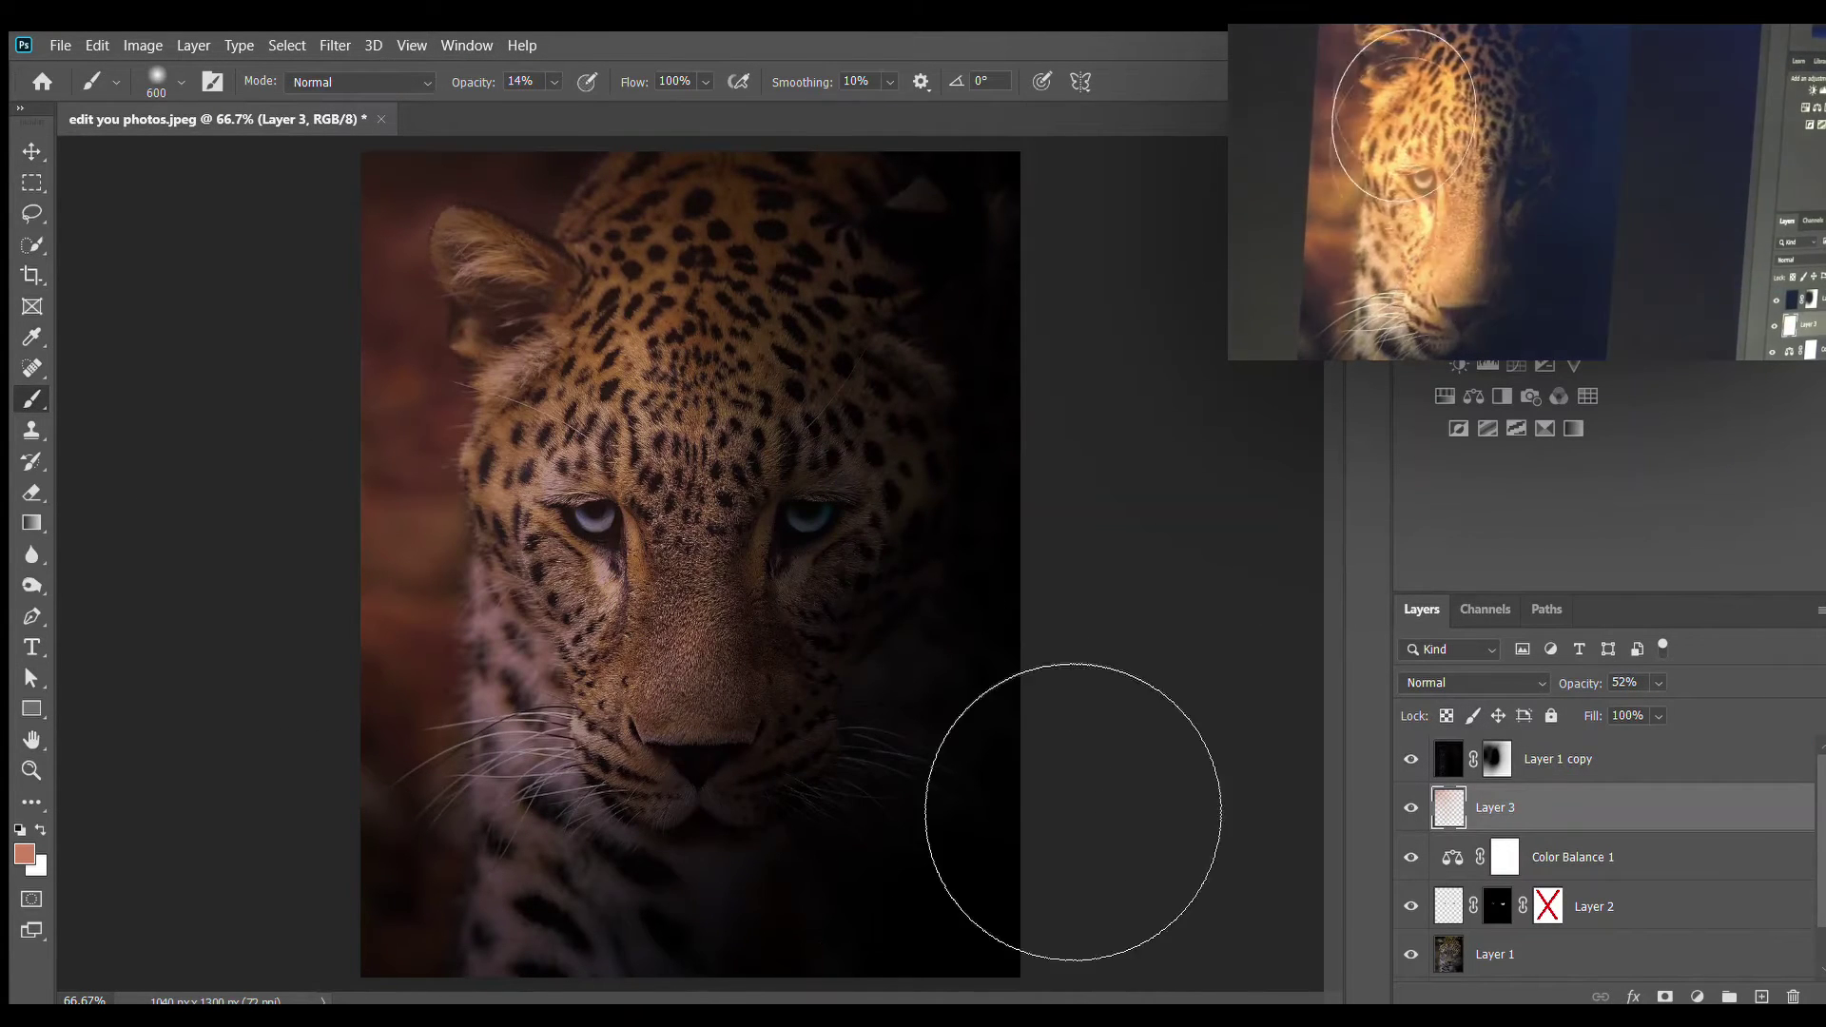
{"action": "scroll", "coordinate": [1608, 856], "scroll_direction": "down", "scroll_amount": 1}
{"action": "left_click", "coordinate": [1522, 907]}
- Burn the shadows across the leopard's face, reducing the exposure to 50%
{"action": "key", "text": "o"}
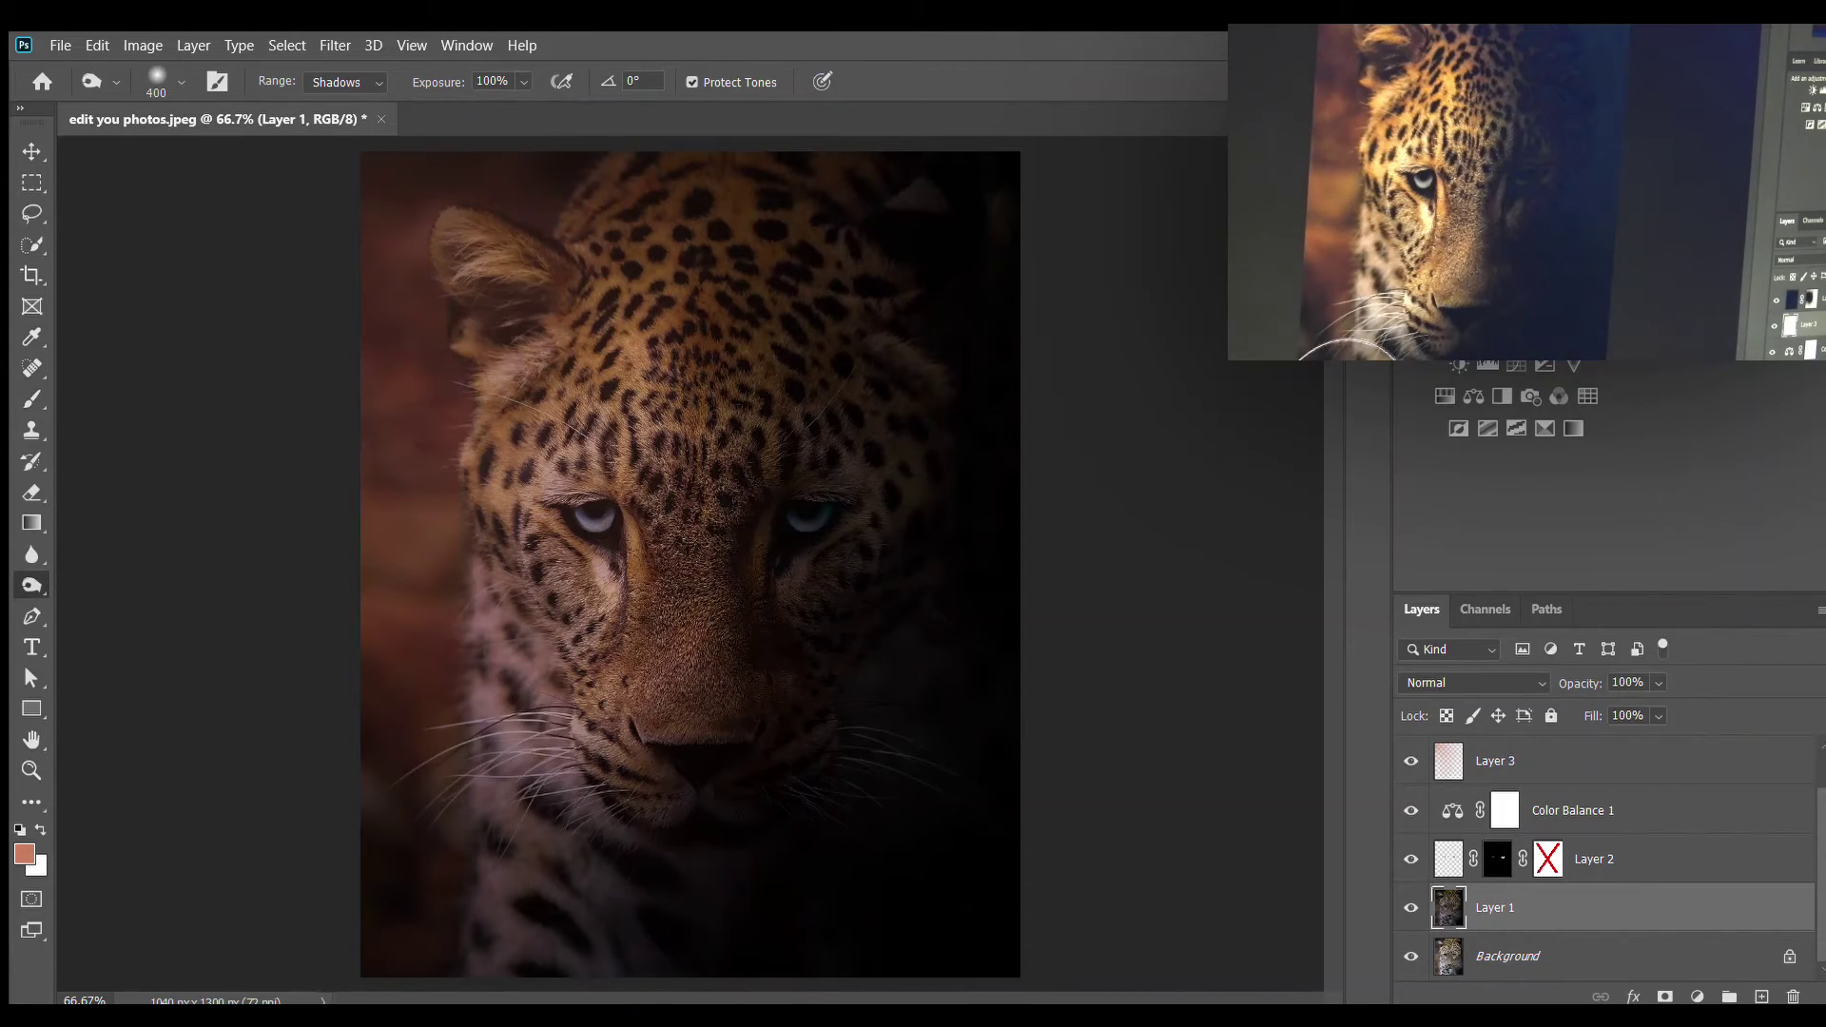
{"action": "mouse_move", "coordinate": [775, 306]}
{"action": "left_mouse_down"}
{"action": "mouse_move", "coordinate": [669, 1018]}
{"action": "mouse_move", "coordinate": [978, 946]}
{"action": "left_mouse_up"}
{"action": "key", "text": "5"}
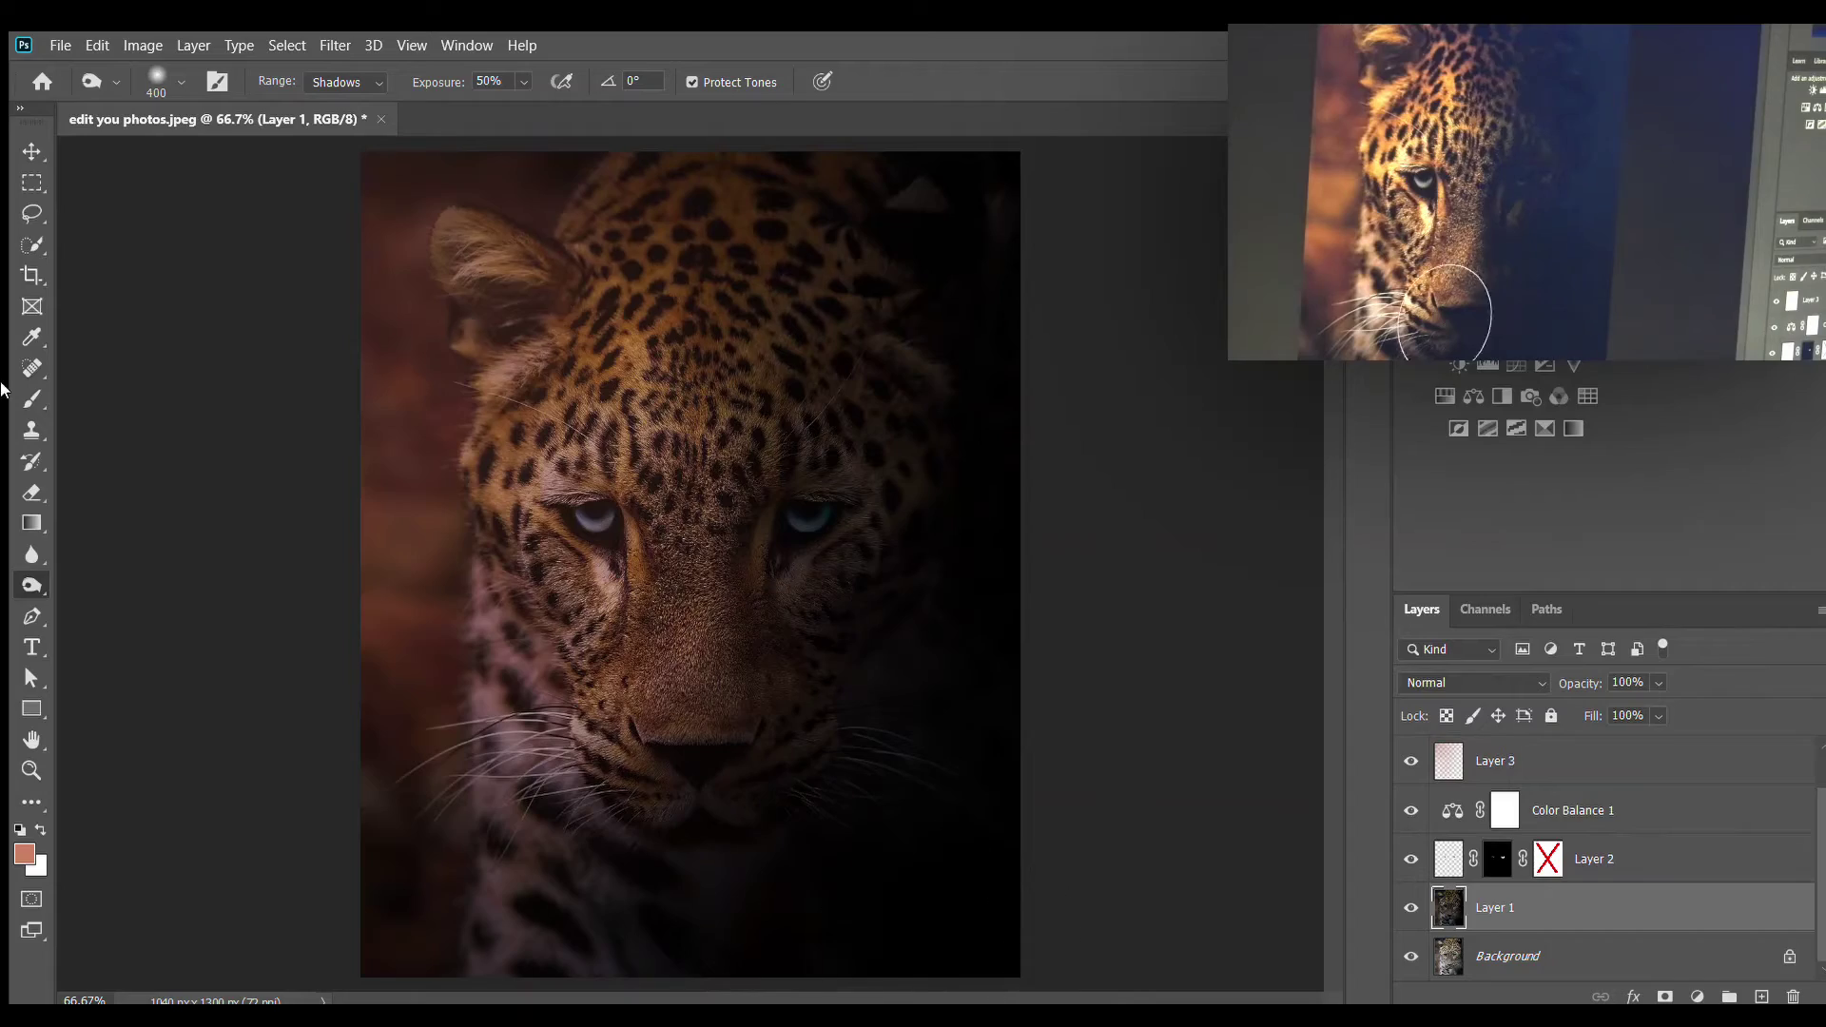
- Zoom in on the left eye and dodge its shadows on Layer 2
{"action": "key", "text": "o"}
{"action": "key", "text": "o"}
{"action": "left_click_drag", "start_coordinate": [573, 505], "coordinate": [695, 606]}
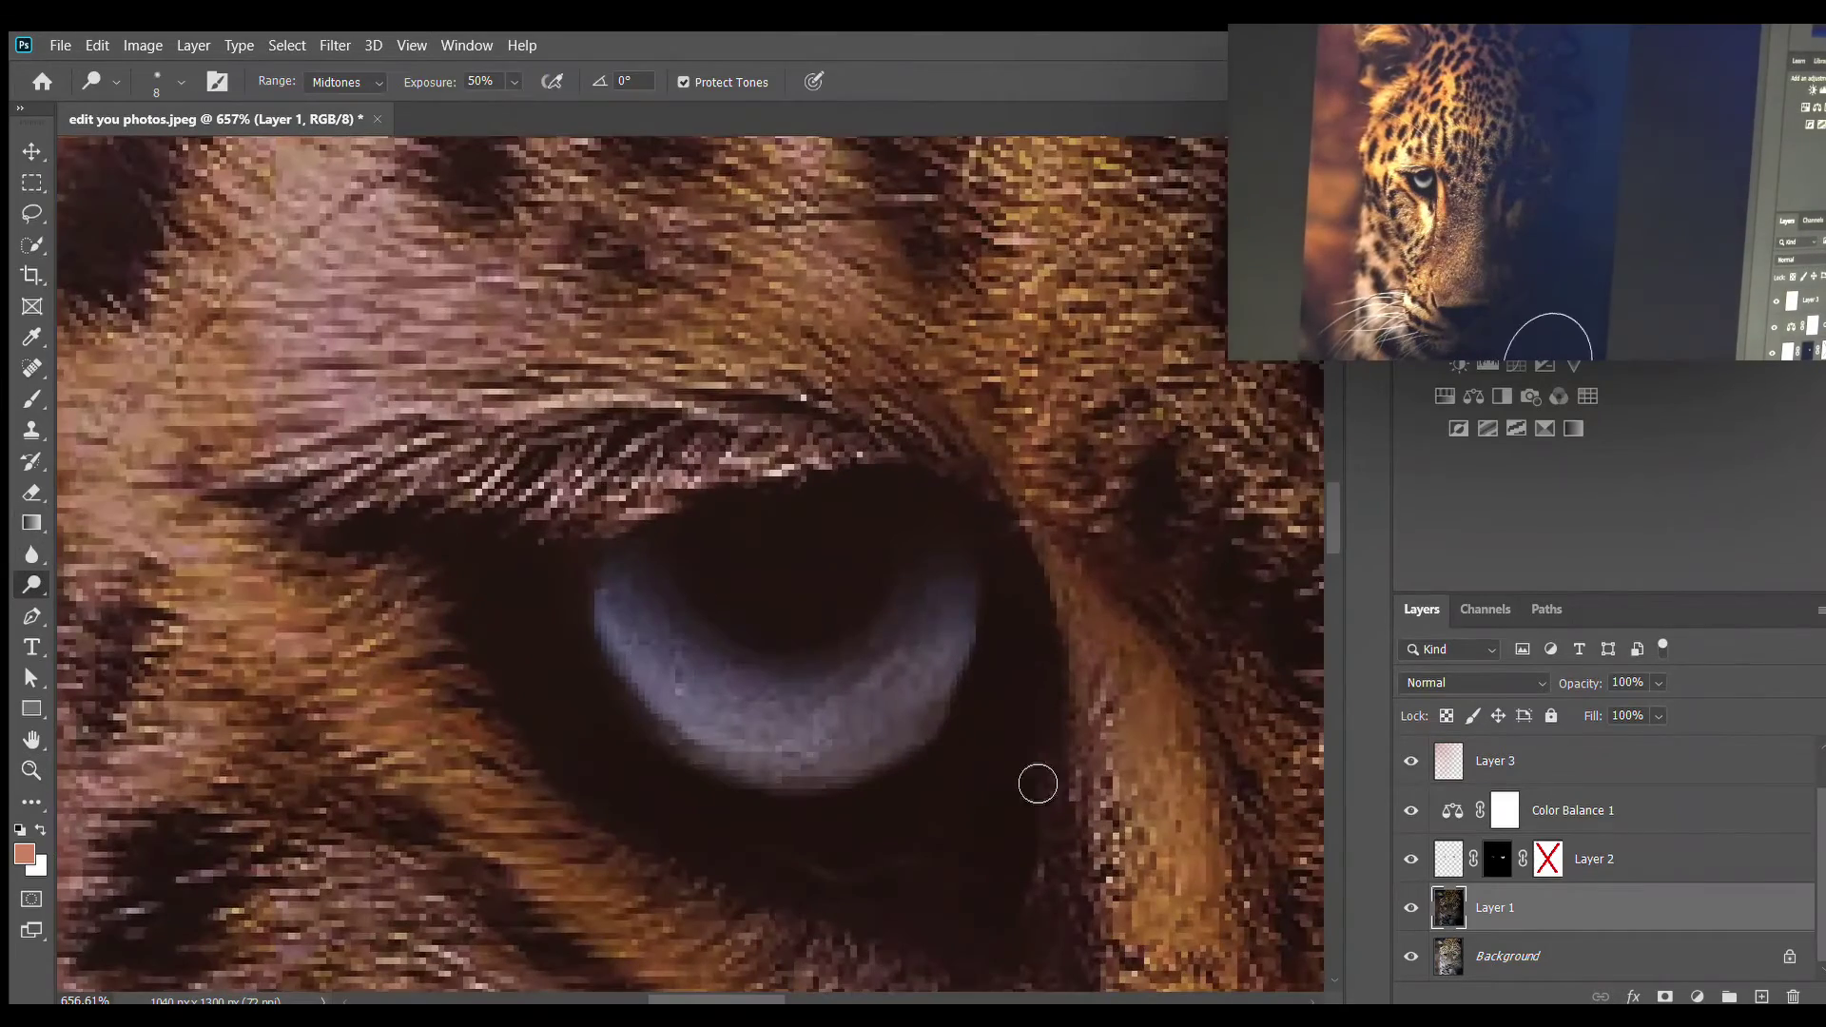
{"action": "left_click", "coordinate": [1450, 863]}
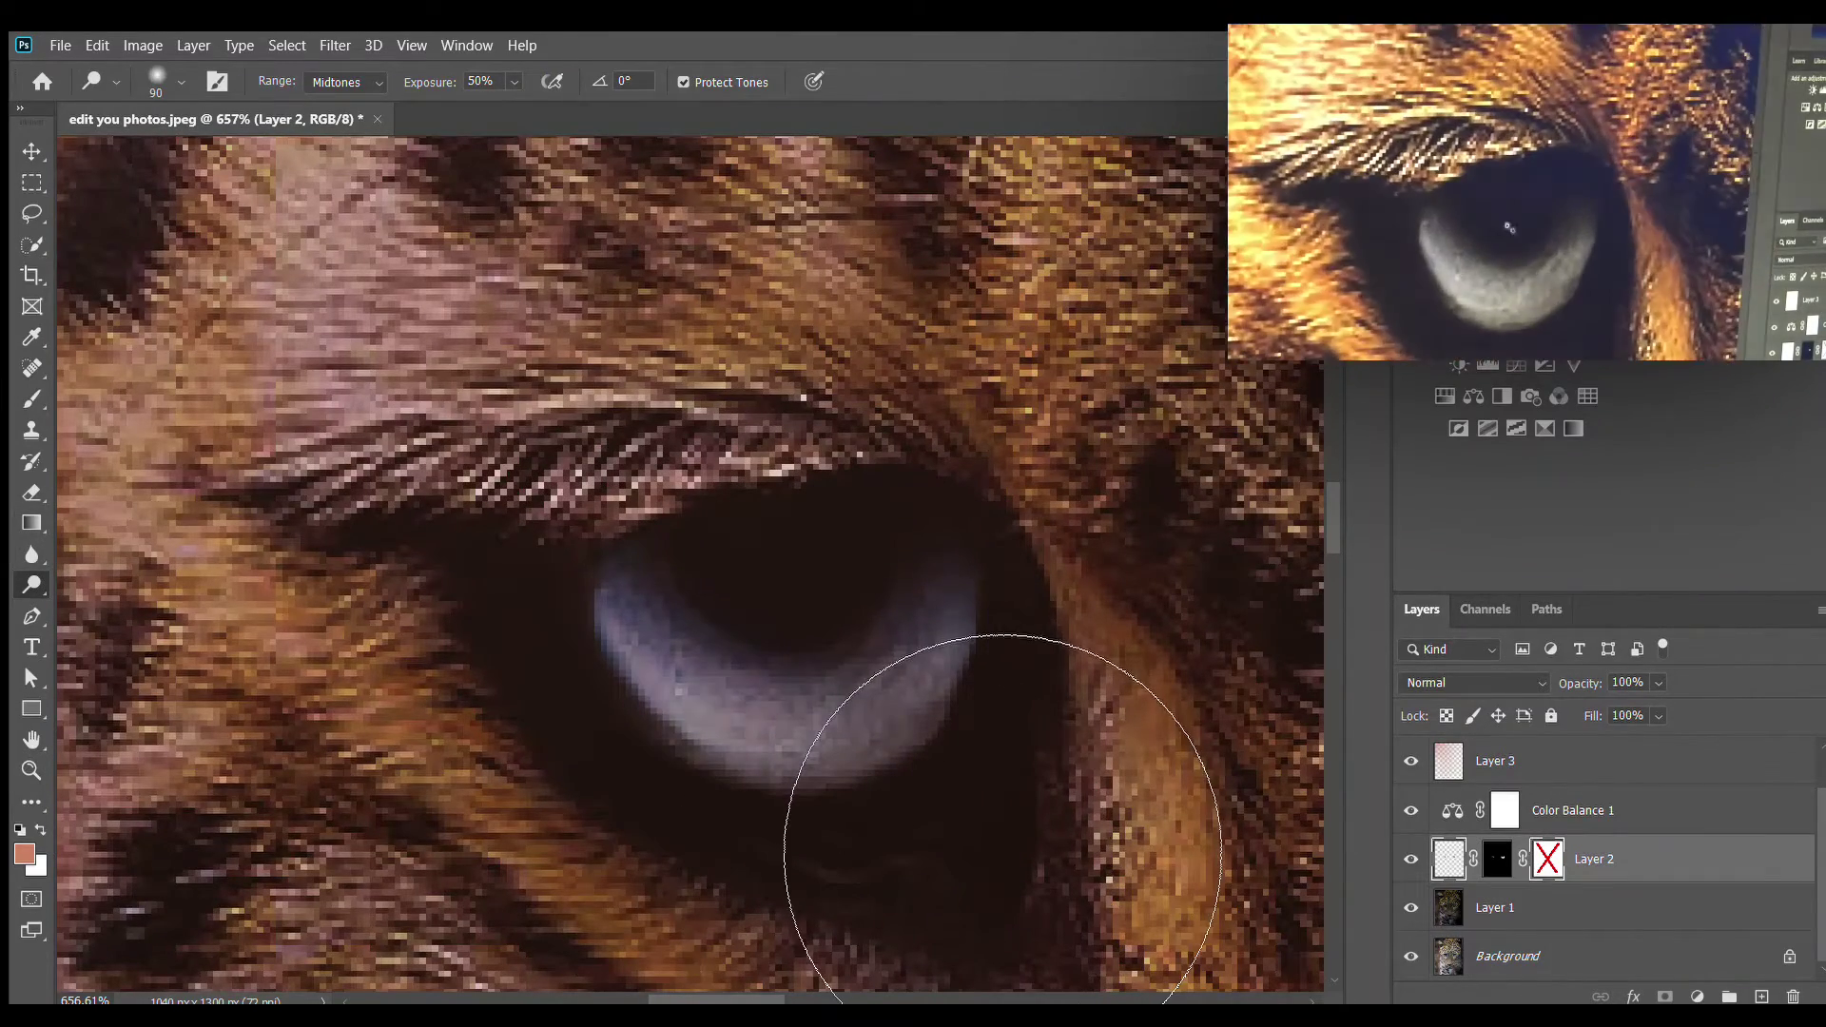
{"action": "key", "text": "alt+shift+s"}
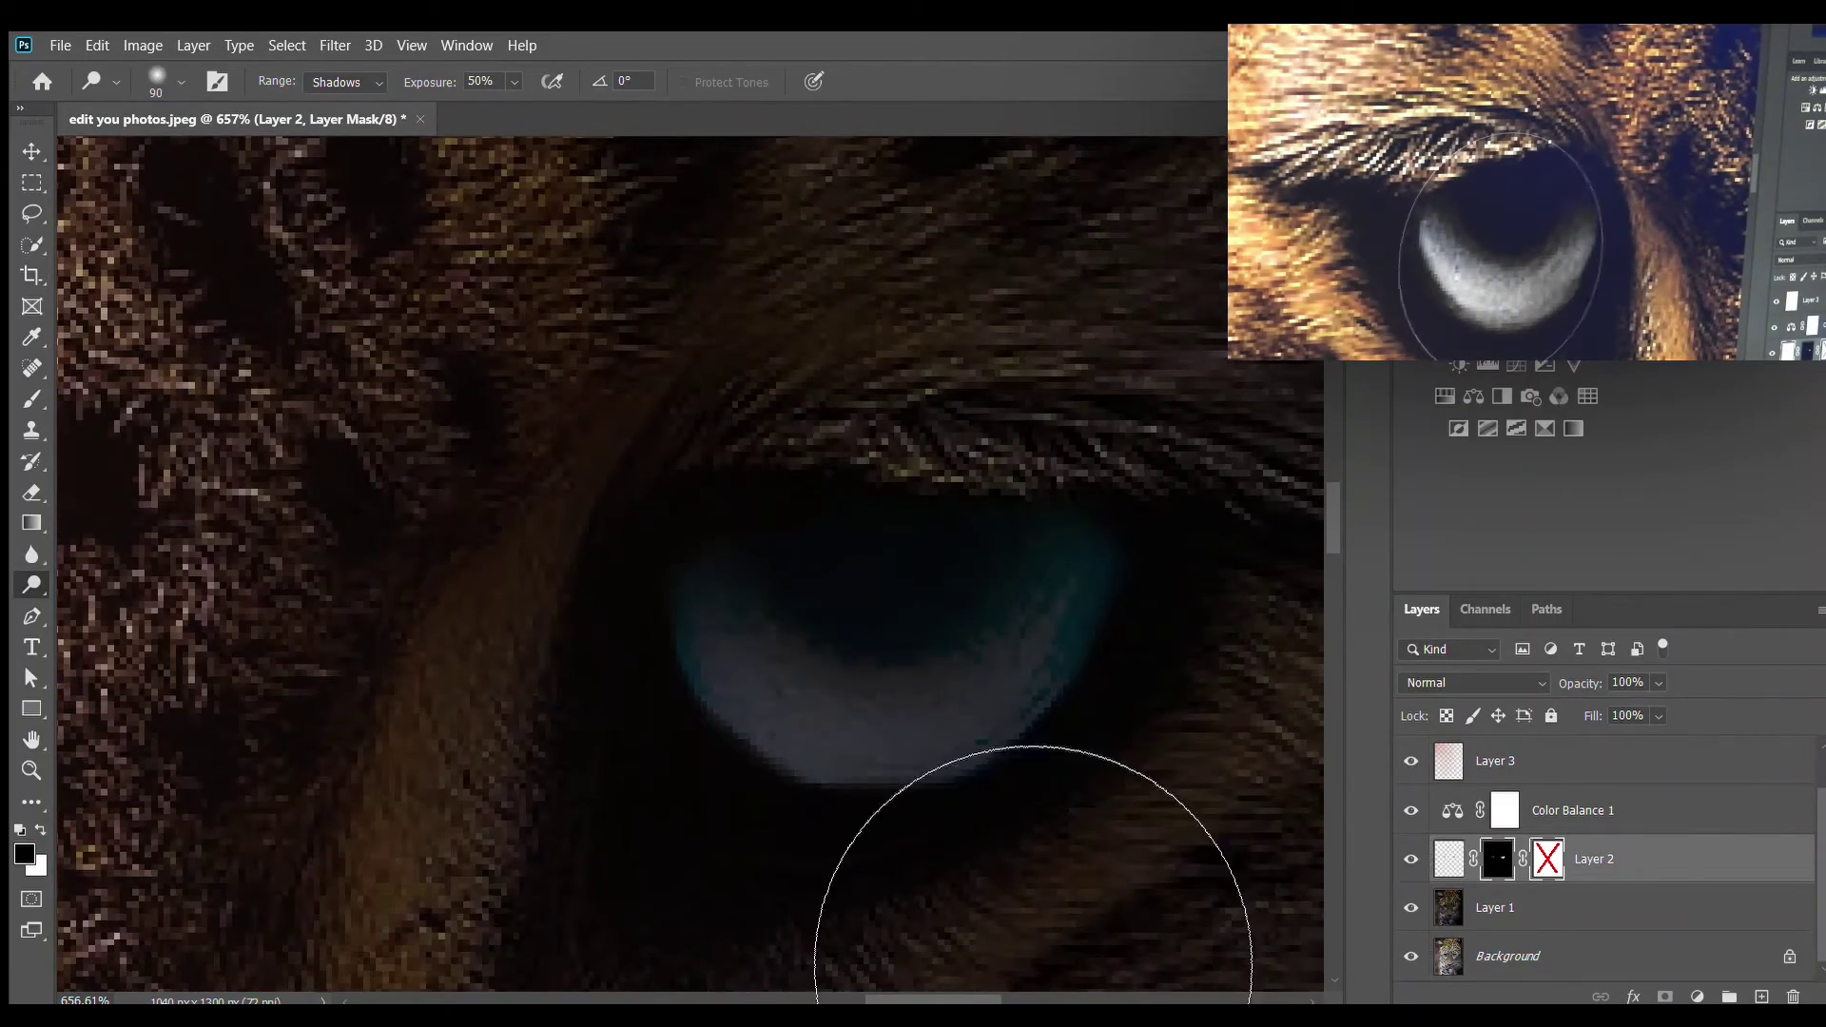
{"action": "scroll", "coordinate": [999, 856], "scroll_direction": "down", "scroll_amount": 3}
{"action": "scroll", "coordinate": [666, 666], "scroll_direction": "down", "scroll_amount": 2}
{"action": "scroll", "coordinate": [385, 545], "scroll_direction": "down", "scroll_amount": 2}
{"action": "left_click", "coordinate": [1525, 909]}
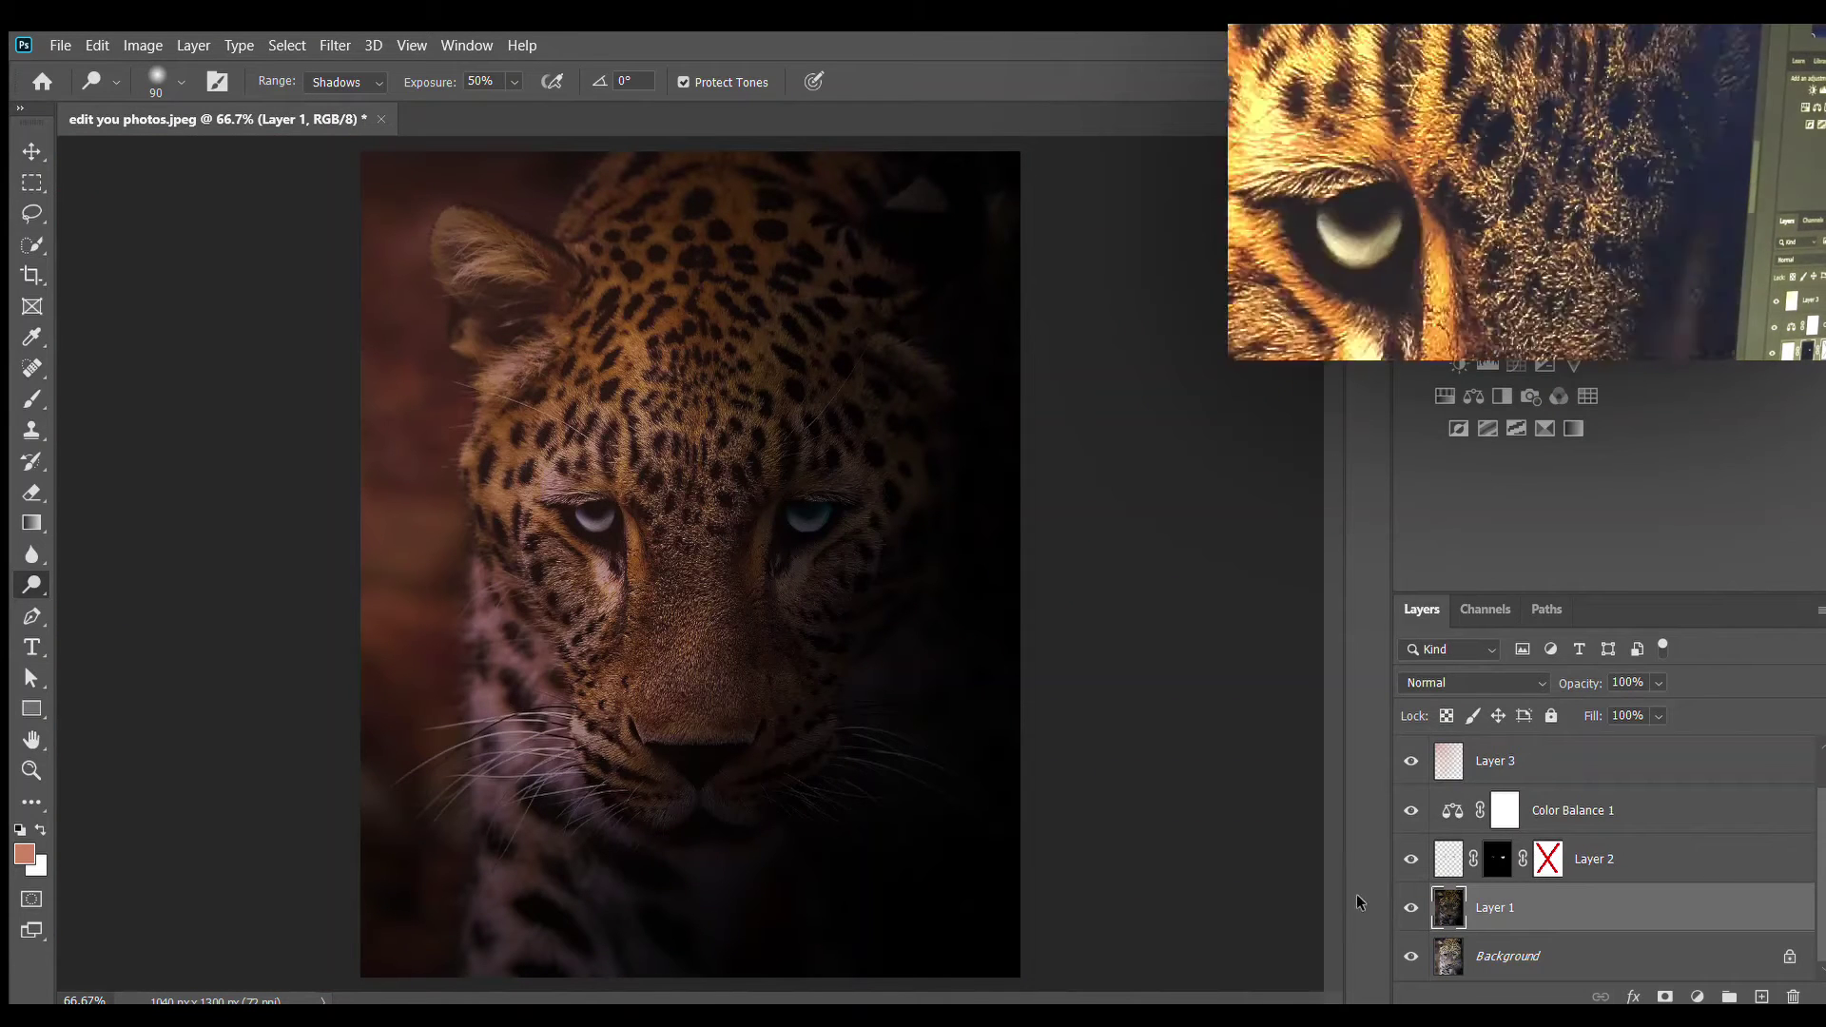
- Paint a soft orange dab near the chin with a 200 px brush on a new Layer 4
{"action": "key", "text": "b"}
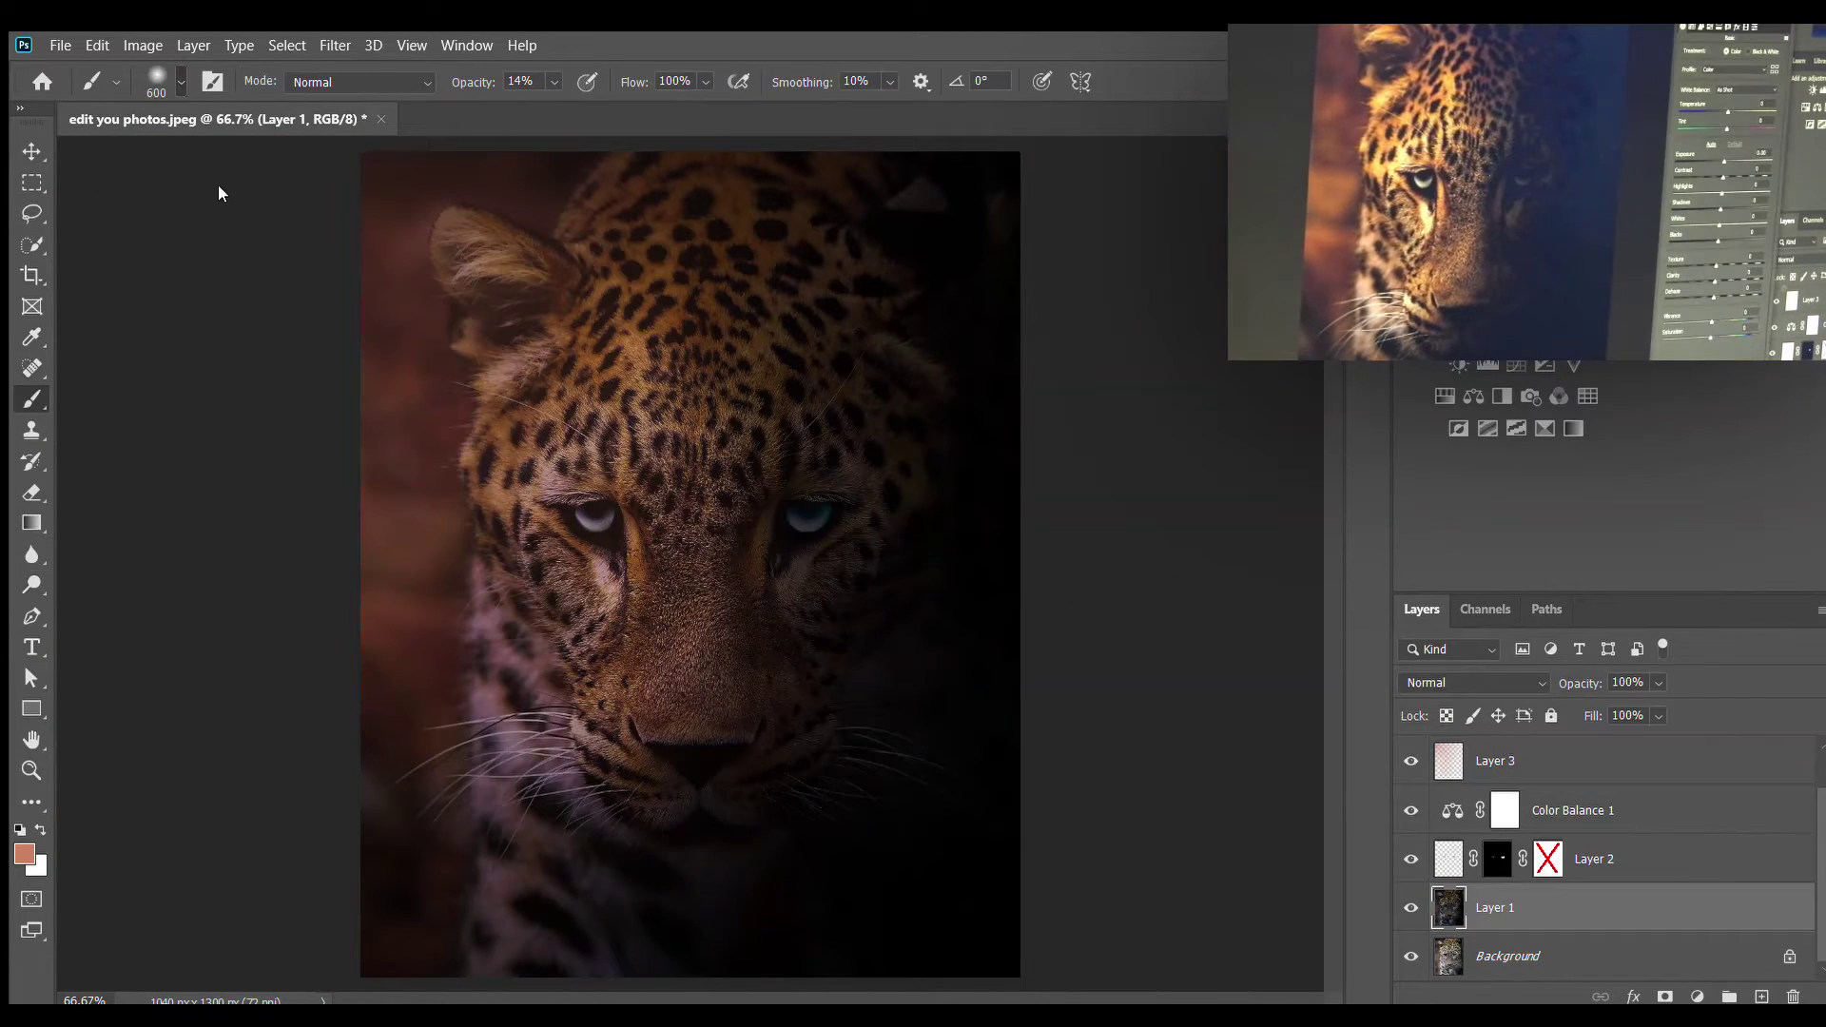
{"action": "key", "text": "bracketleft"}
{"action": "key", "text": "bracketleft"}
{"action": "key", "text": "bracketleft"}
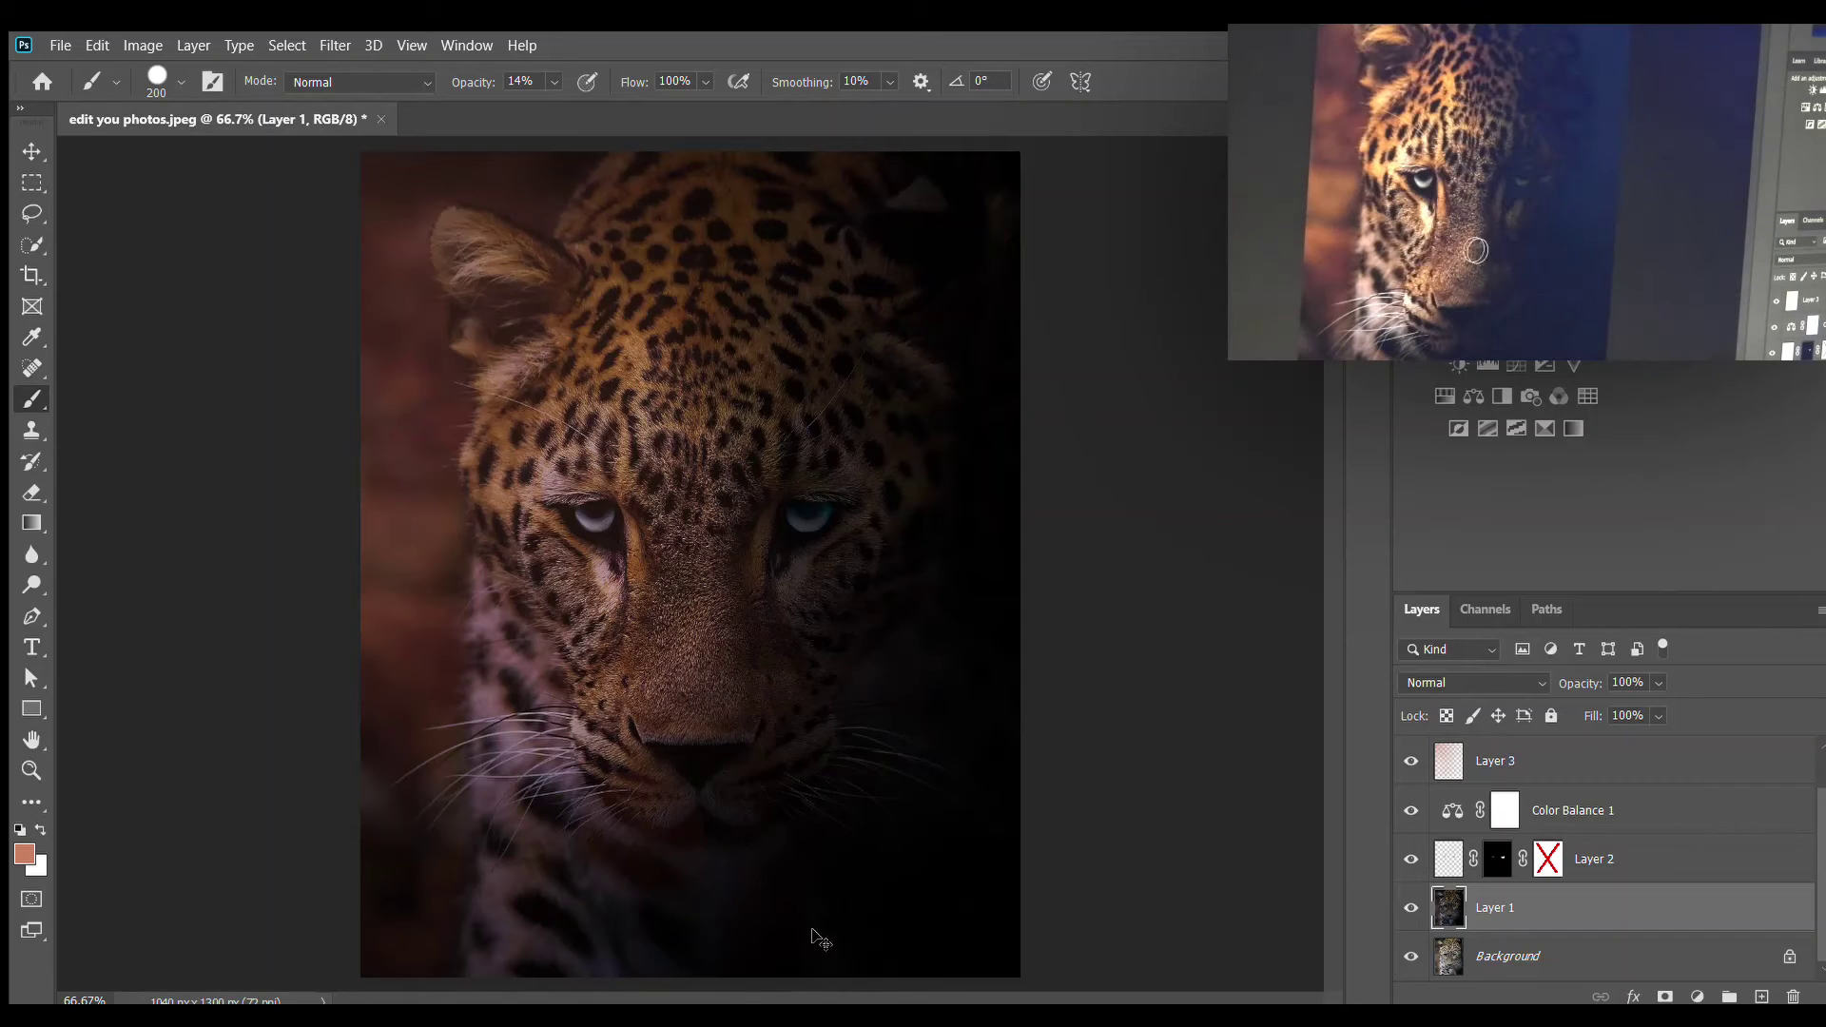
{"action": "key", "text": "ctrl+shift+alt+n"}
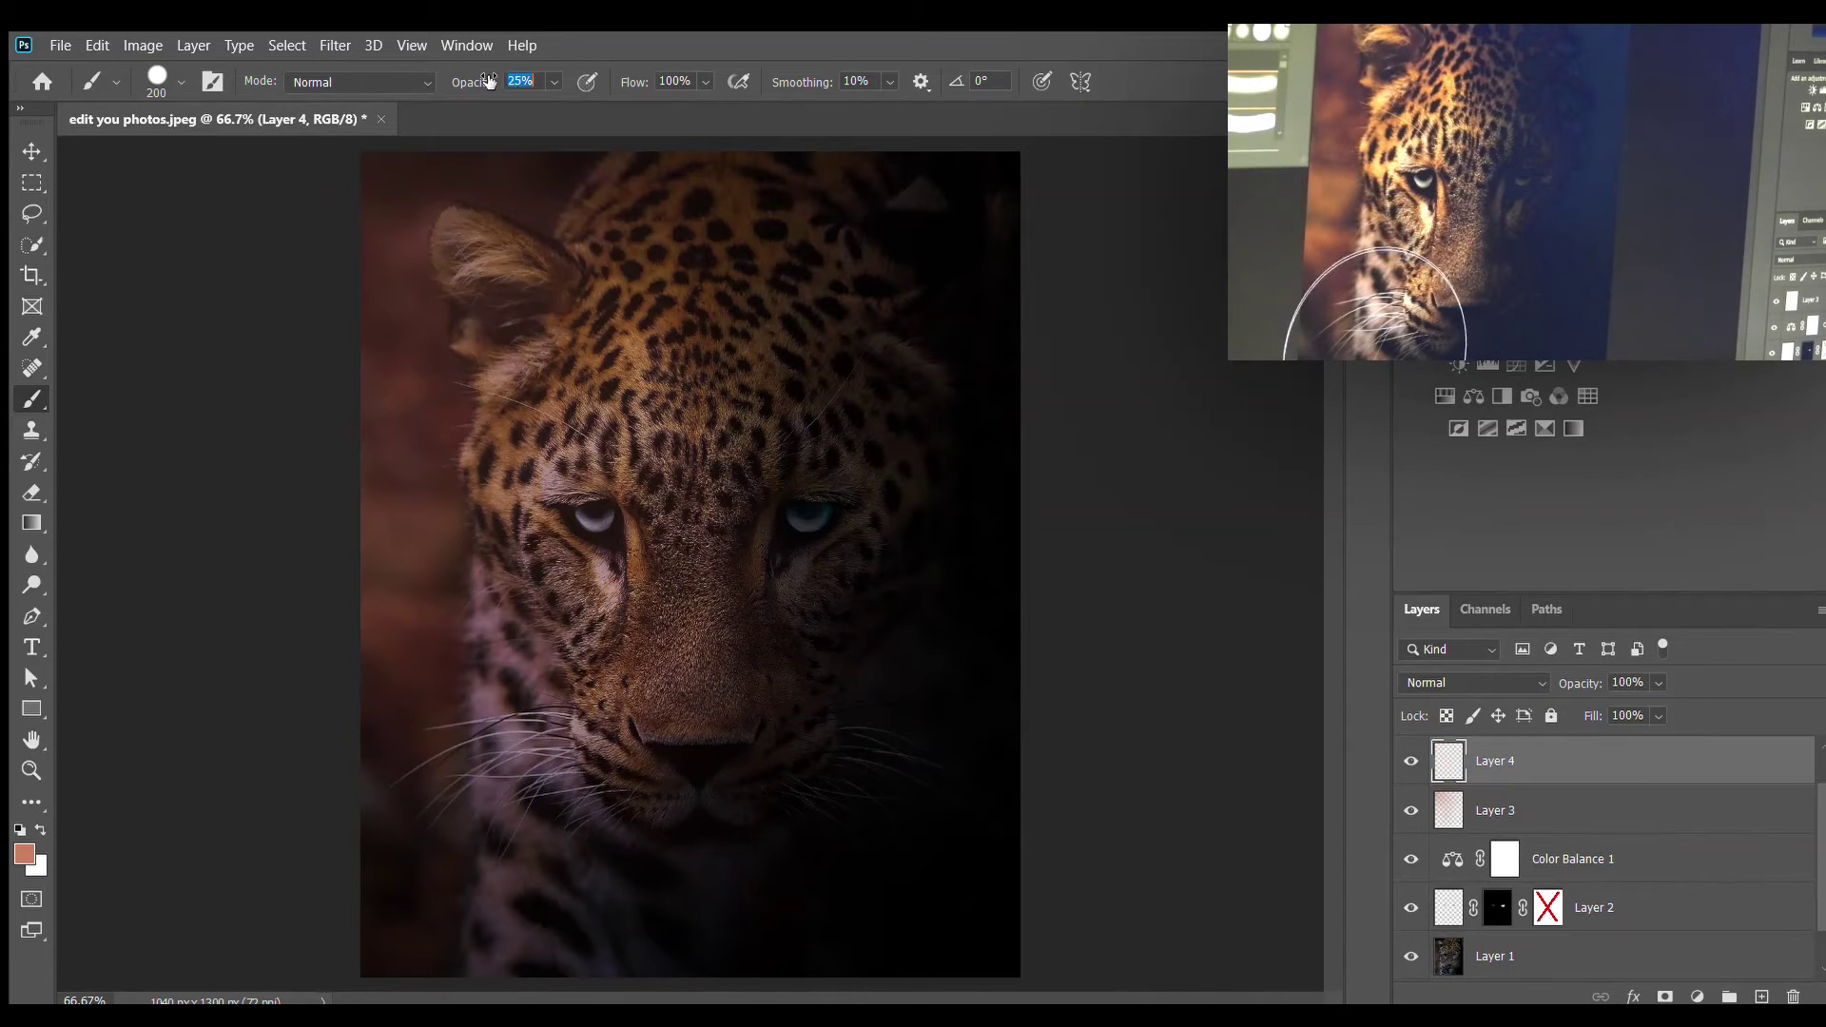
{"action": "left_click", "coordinate": [815, 868]}
- Place Layer 4 above the vignette, fade the circle to 19% and move it lower-left
{"action": "key", "text": "v"}
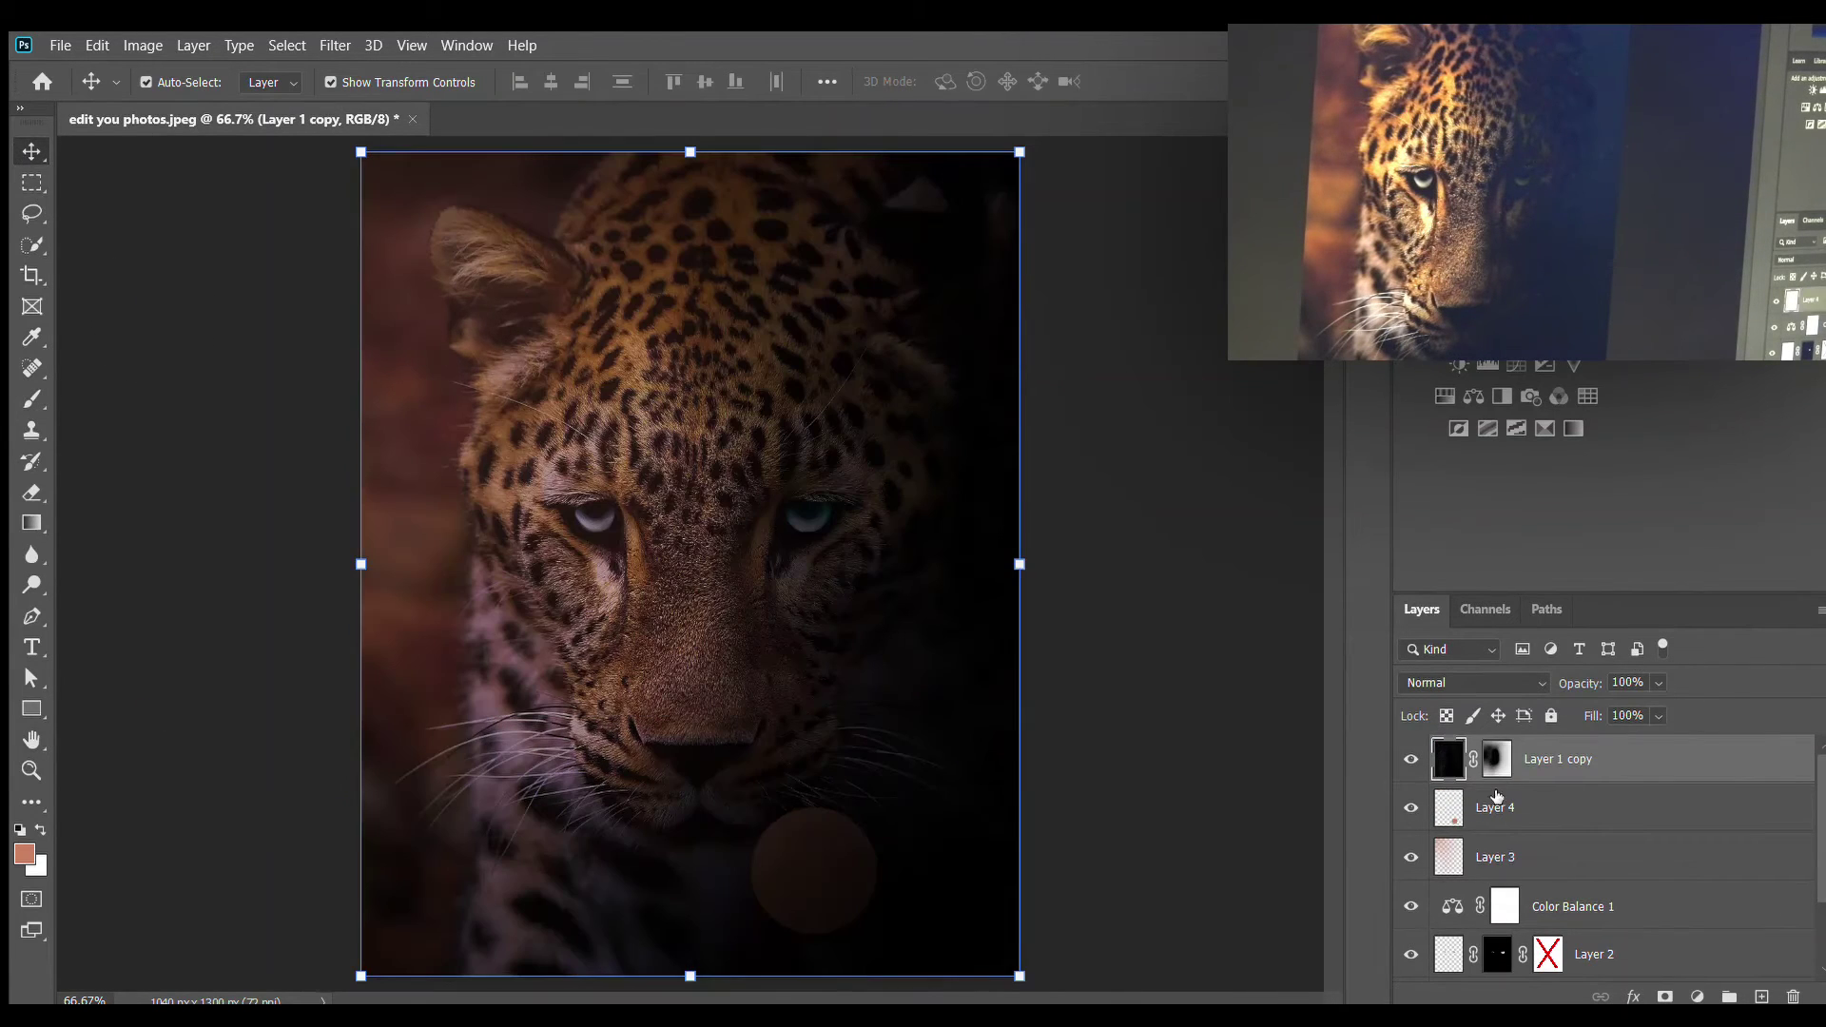
{"action": "left_click", "coordinate": [1497, 808]}
{"action": "left_click_drag", "start_coordinate": [1497, 808], "coordinate": [1522, 752]}
{"action": "key", "text": "ctrl+t"}
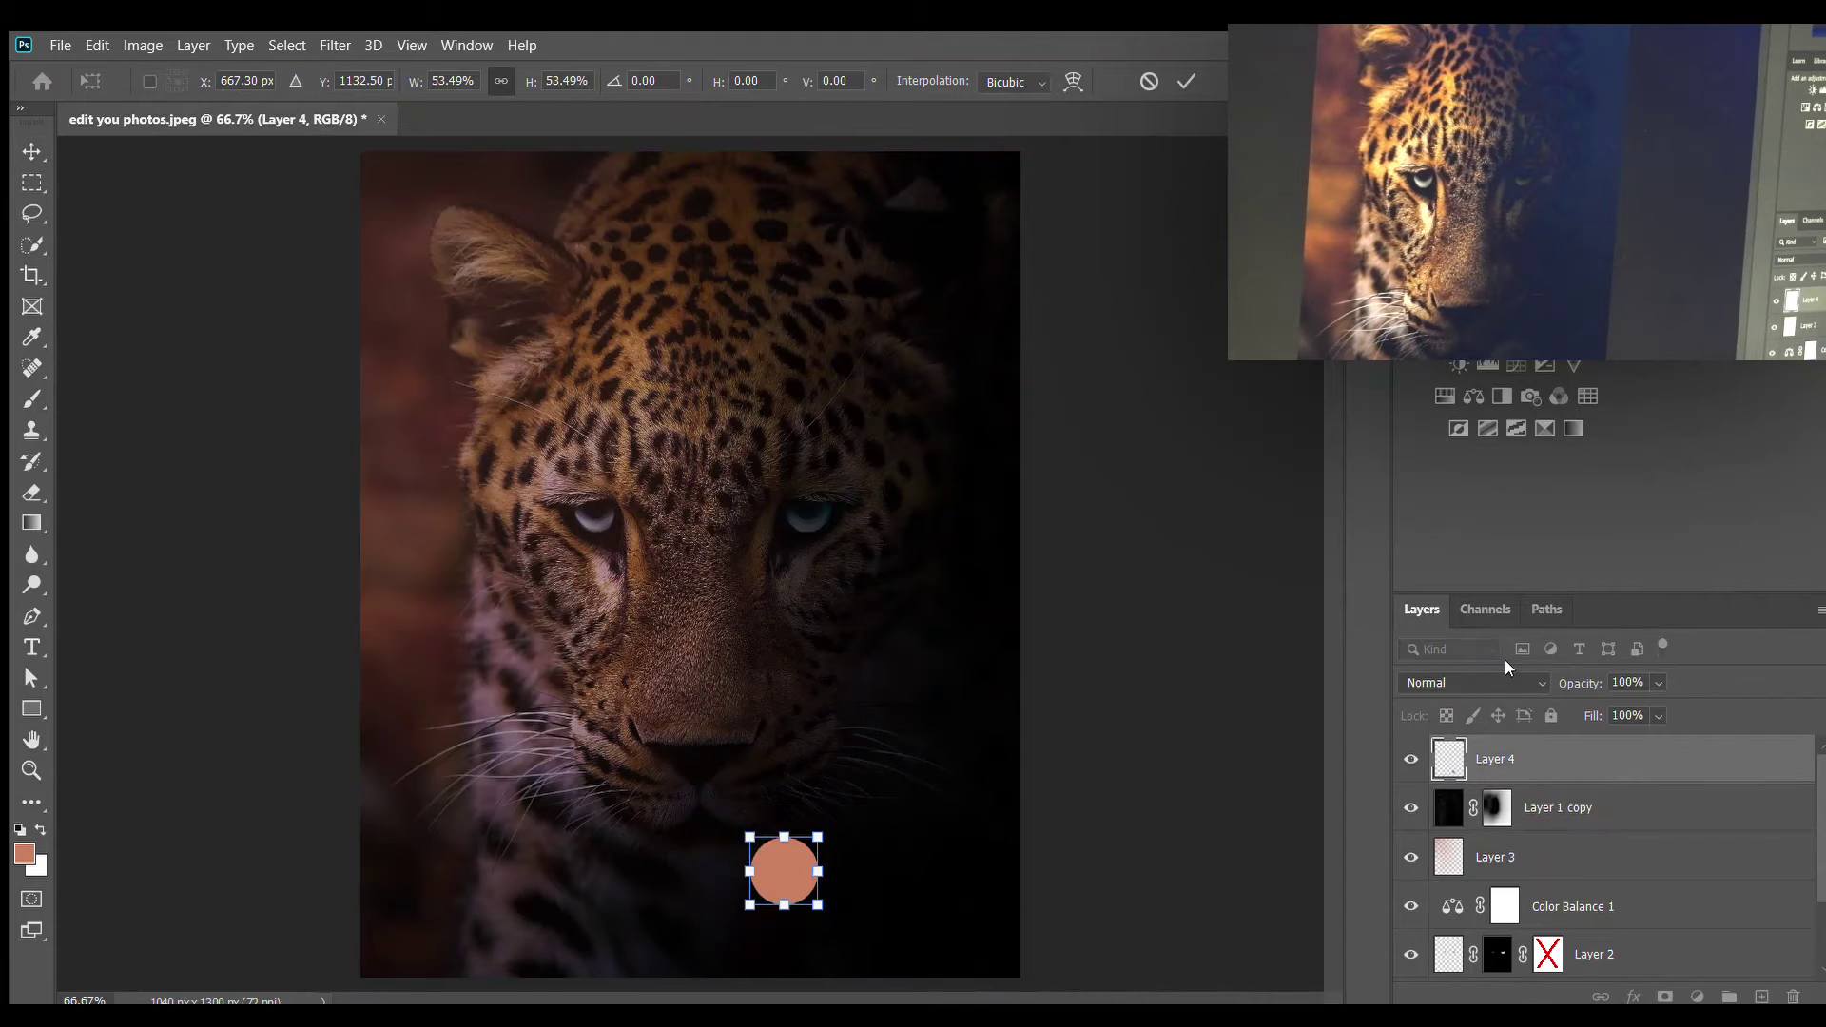
{"action": "type", "text": "5319"}
{"action": "left_click_drag", "start_coordinate": [783, 871], "coordinate": [368, 875]}
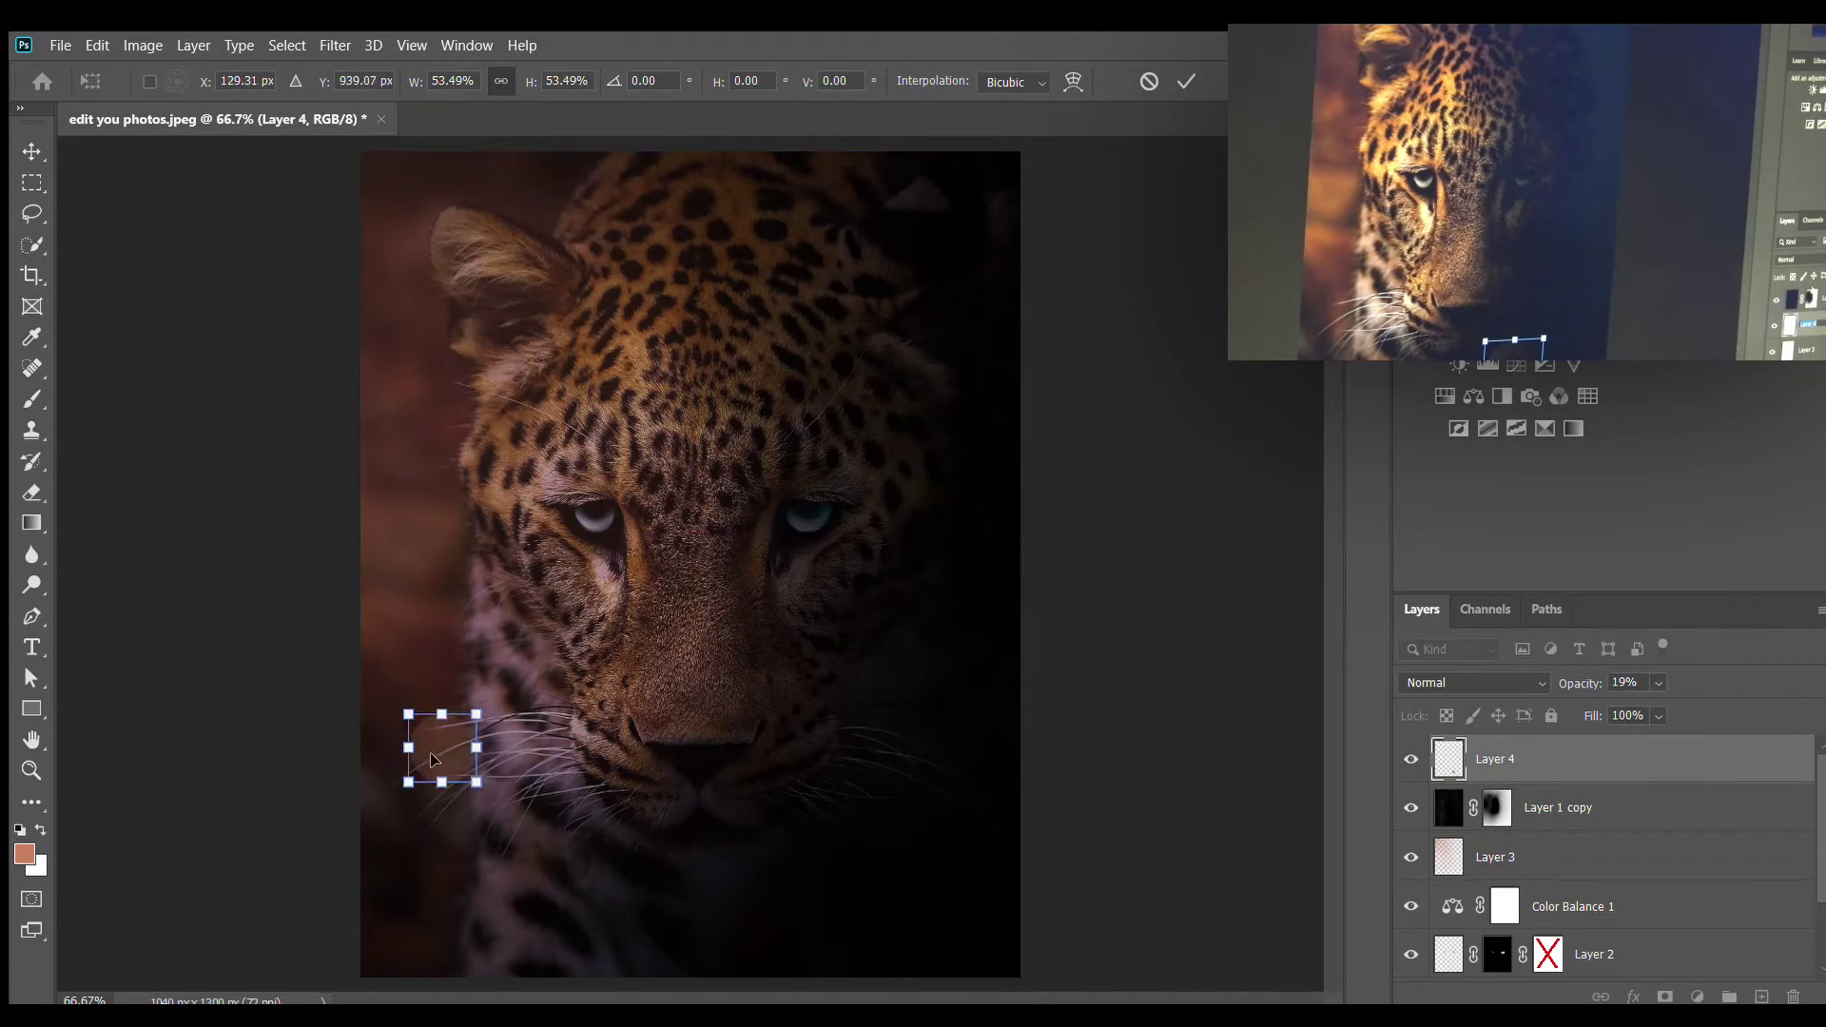
{"action": "key", "text": "Return"}
- Paste five circle copies at the bottom, nose, top-left, top-right and forehead
{"action": "key", "text": "ctrl+v"}
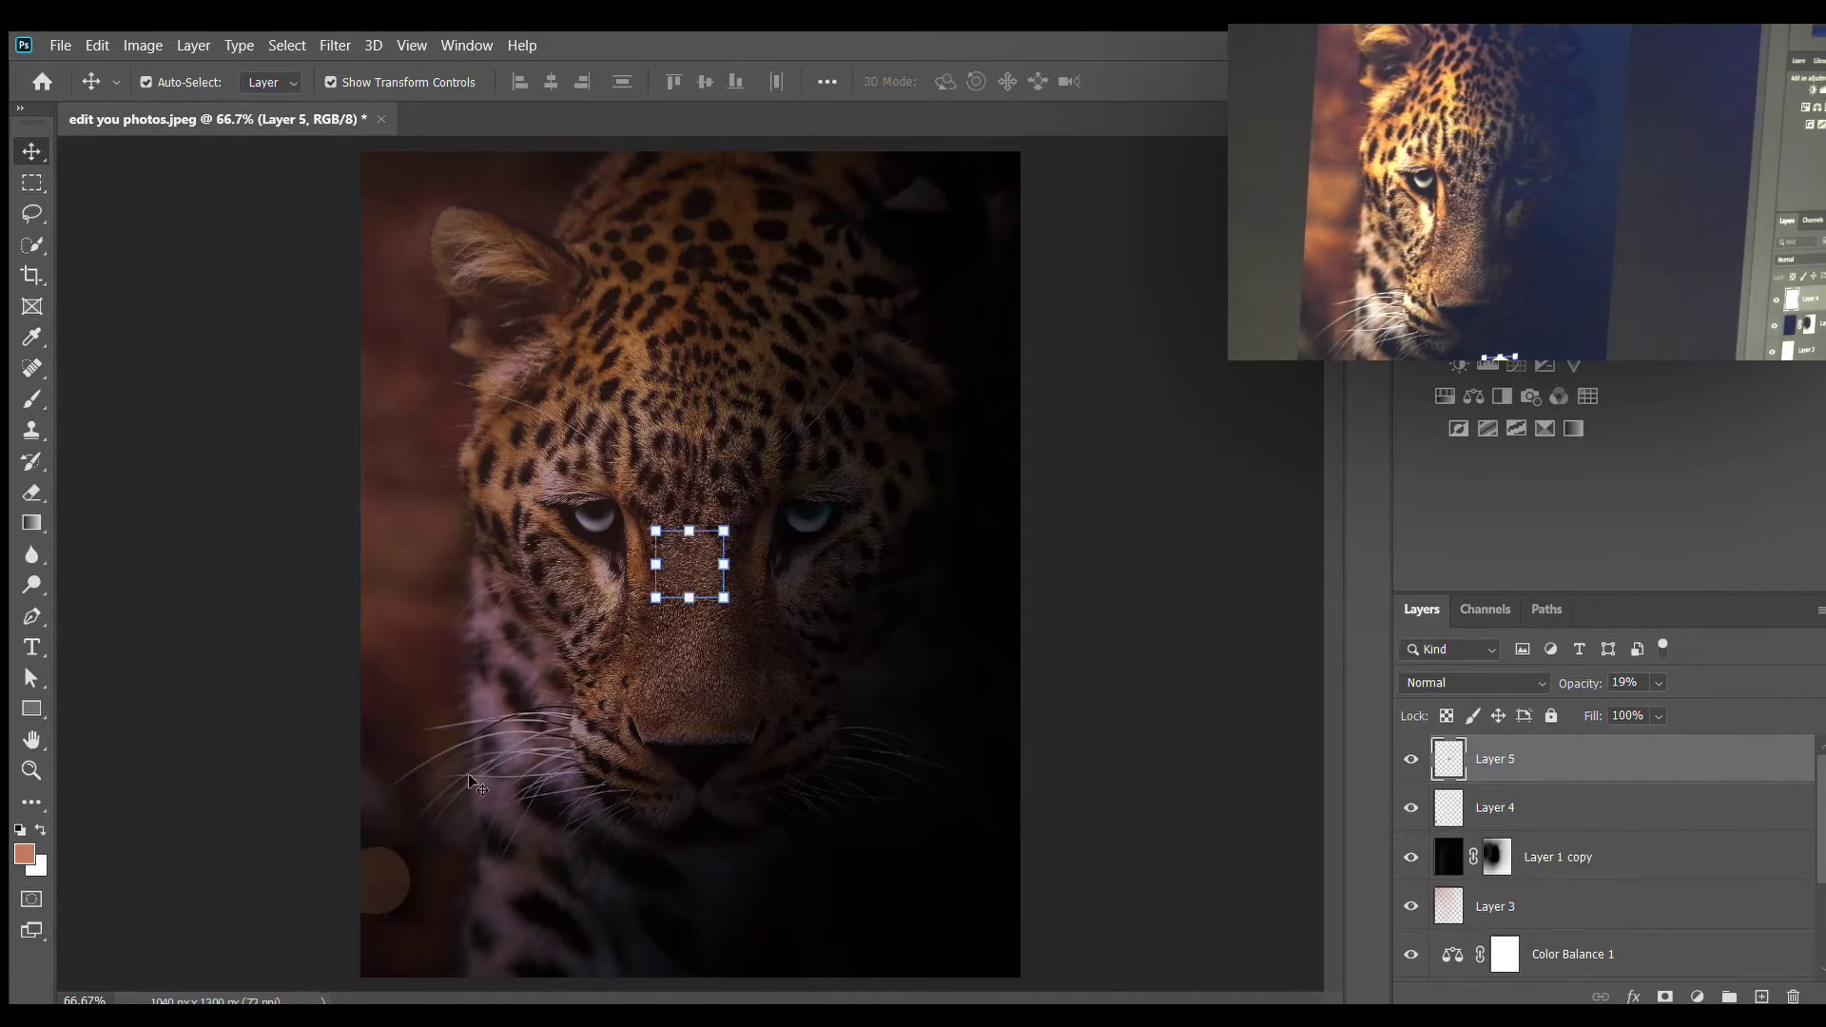
{"action": "mouse_move", "coordinate": [691, 565]}
{"action": "left_mouse_down"}
{"action": "mouse_move", "coordinate": [738, 989]}
{"action": "mouse_move", "coordinate": [701, 701]}
{"action": "left_mouse_up"}
{"action": "key", "text": "ctrl+v"}
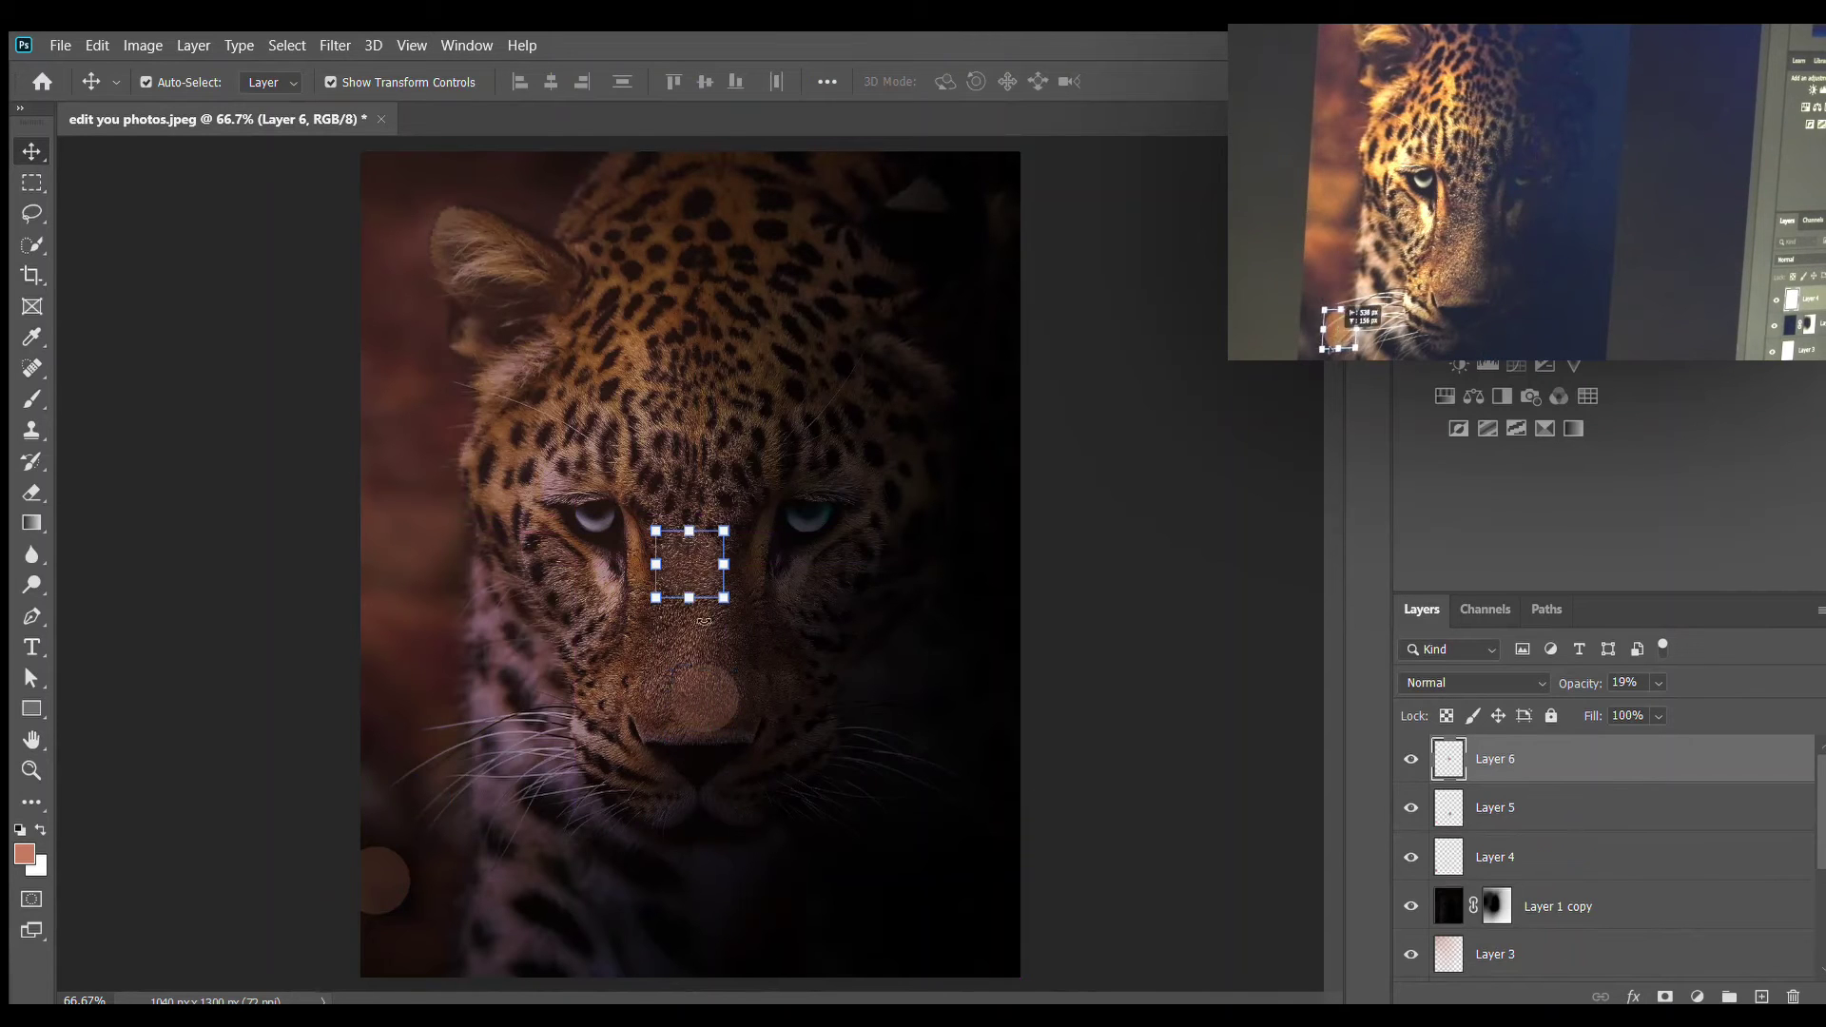
{"action": "mouse_move", "coordinate": [685, 551]}
{"action": "left_mouse_down"}
{"action": "mouse_move", "coordinate": [774, 278]}
{"action": "mouse_move", "coordinate": [485, 185]}
{"action": "left_mouse_up"}
{"action": "left_click", "coordinate": [733, 290], "text": "ctrl"}
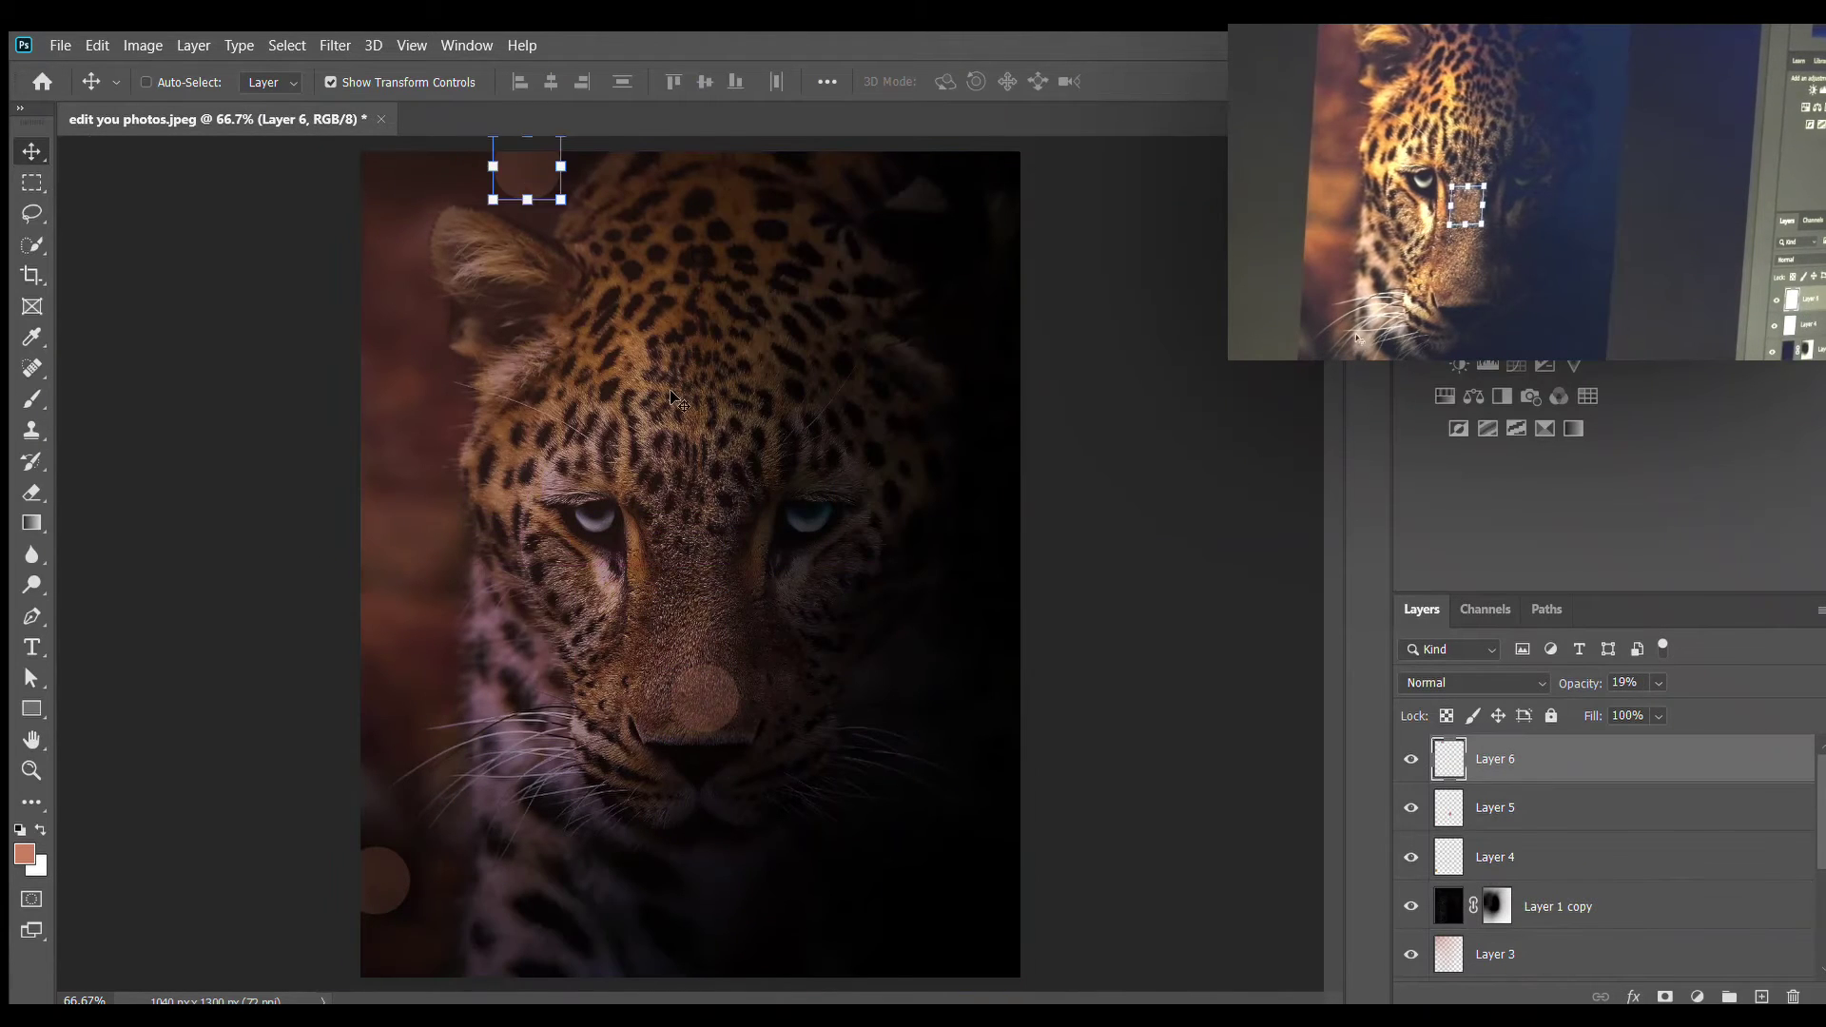
{"action": "key", "text": "ctrl+v"}
{"action": "left_click_drag", "start_coordinate": [921, 653], "coordinate": [571, 500]}
{"action": "key", "text": "ctrl+v"}
{"action": "left_click_drag", "start_coordinate": [666, 609], "coordinate": [994, 233]}
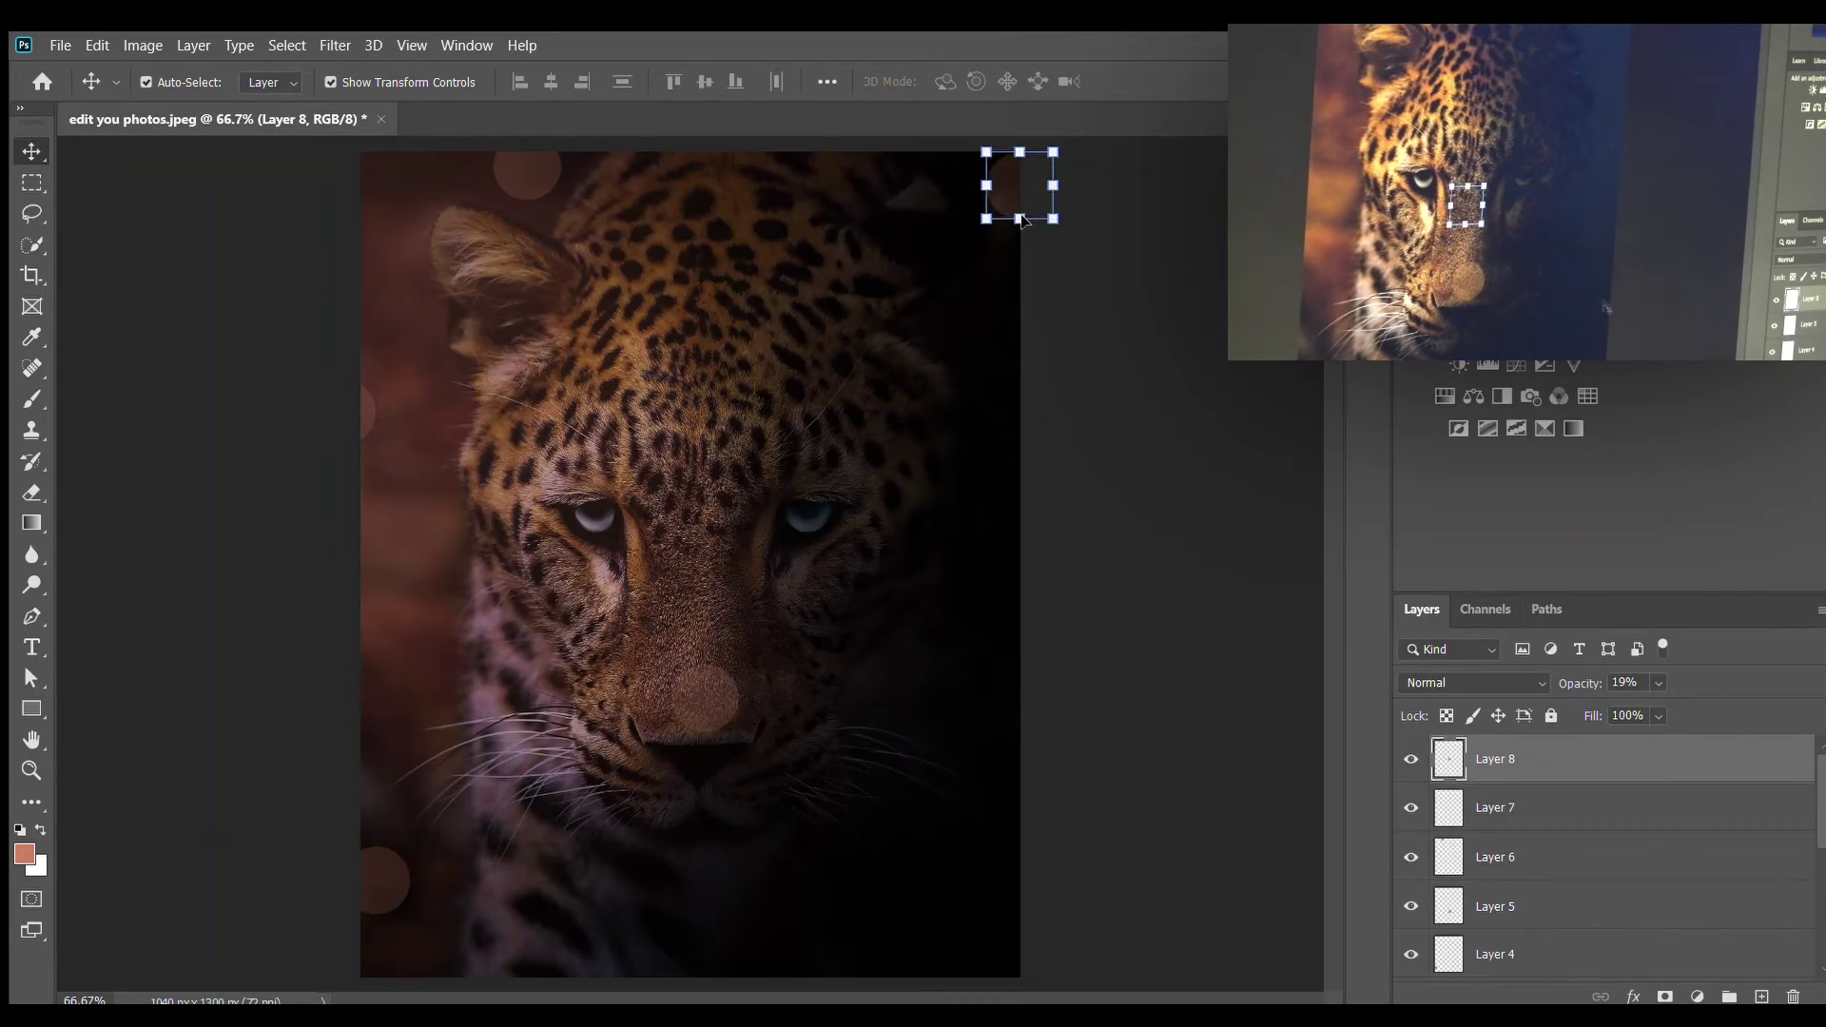
{"action": "key", "text": "ctrl+v"}
{"action": "left_click_drag", "start_coordinate": [677, 660], "coordinate": [775, 438]}
- Reposition the bokeh circles toward the left edge, nose and bottom-left corner
{"action": "left_click", "coordinate": [396, 739], "text": "ctrl"}
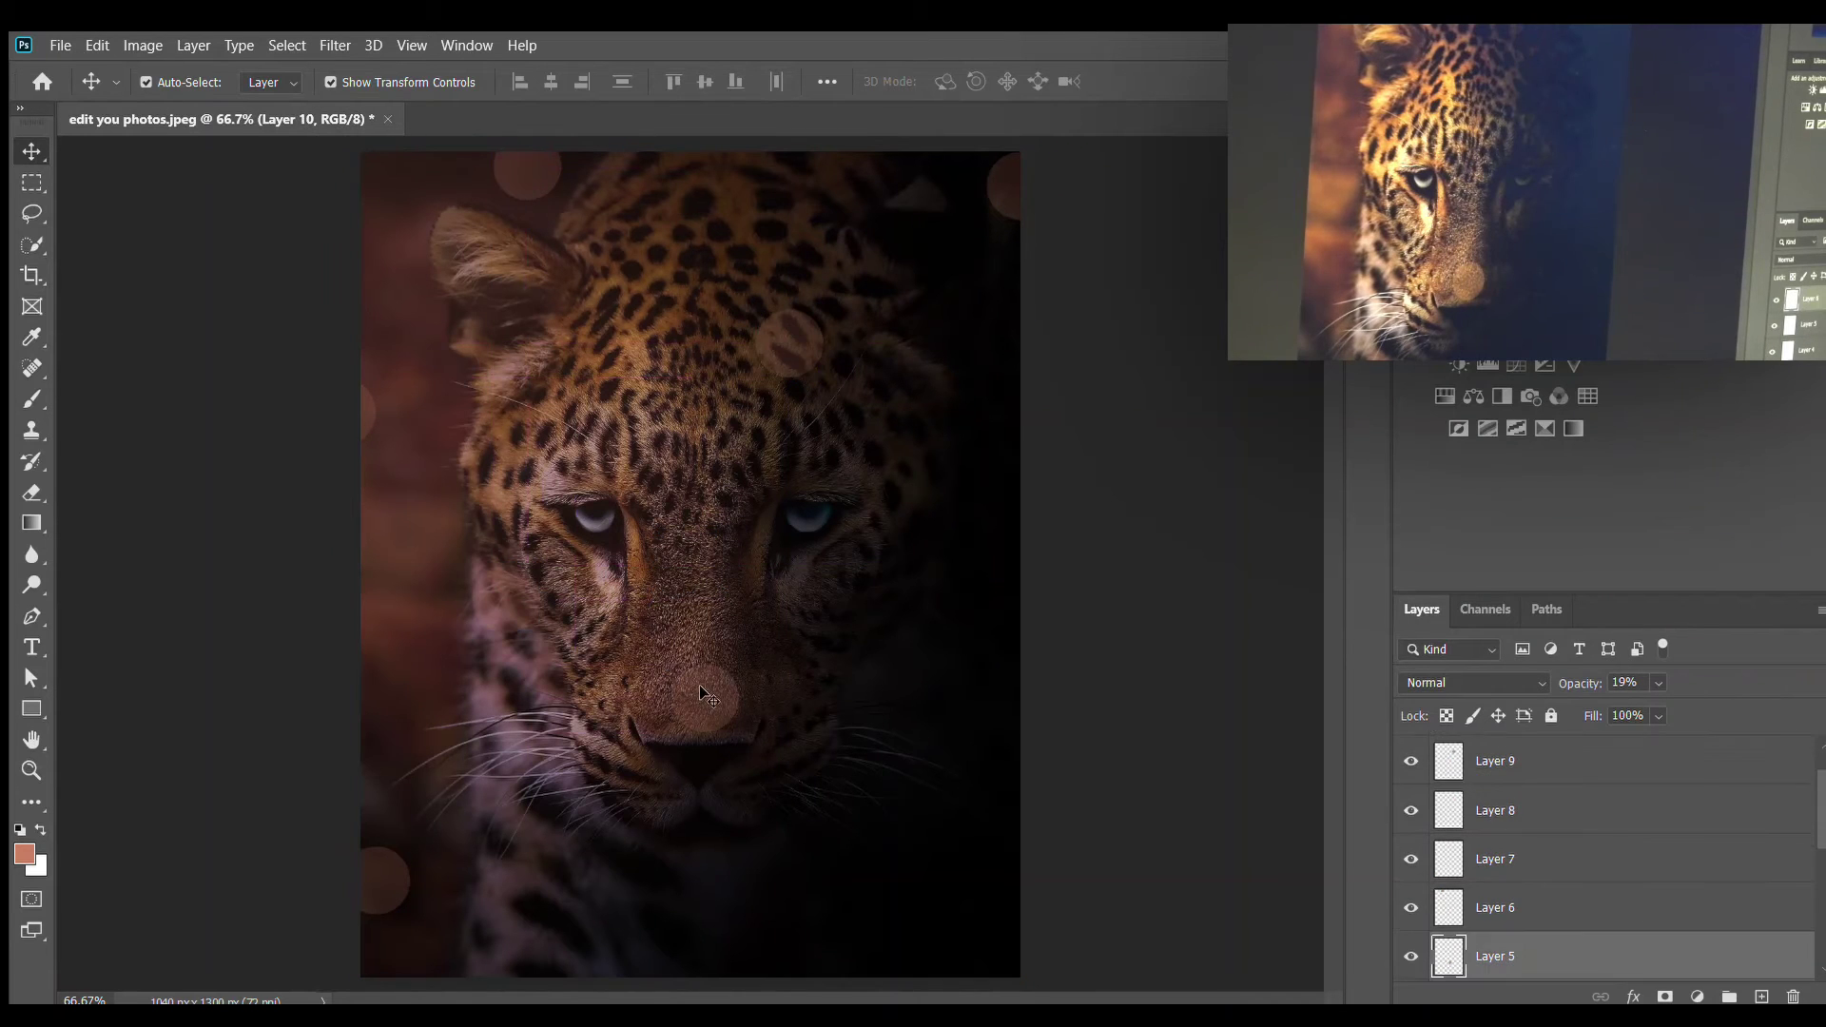
{"action": "left_click_drag", "start_coordinate": [787, 338], "coordinate": [778, 686]}
{"action": "left_click_drag", "start_coordinate": [379, 875], "coordinate": [856, 306]}
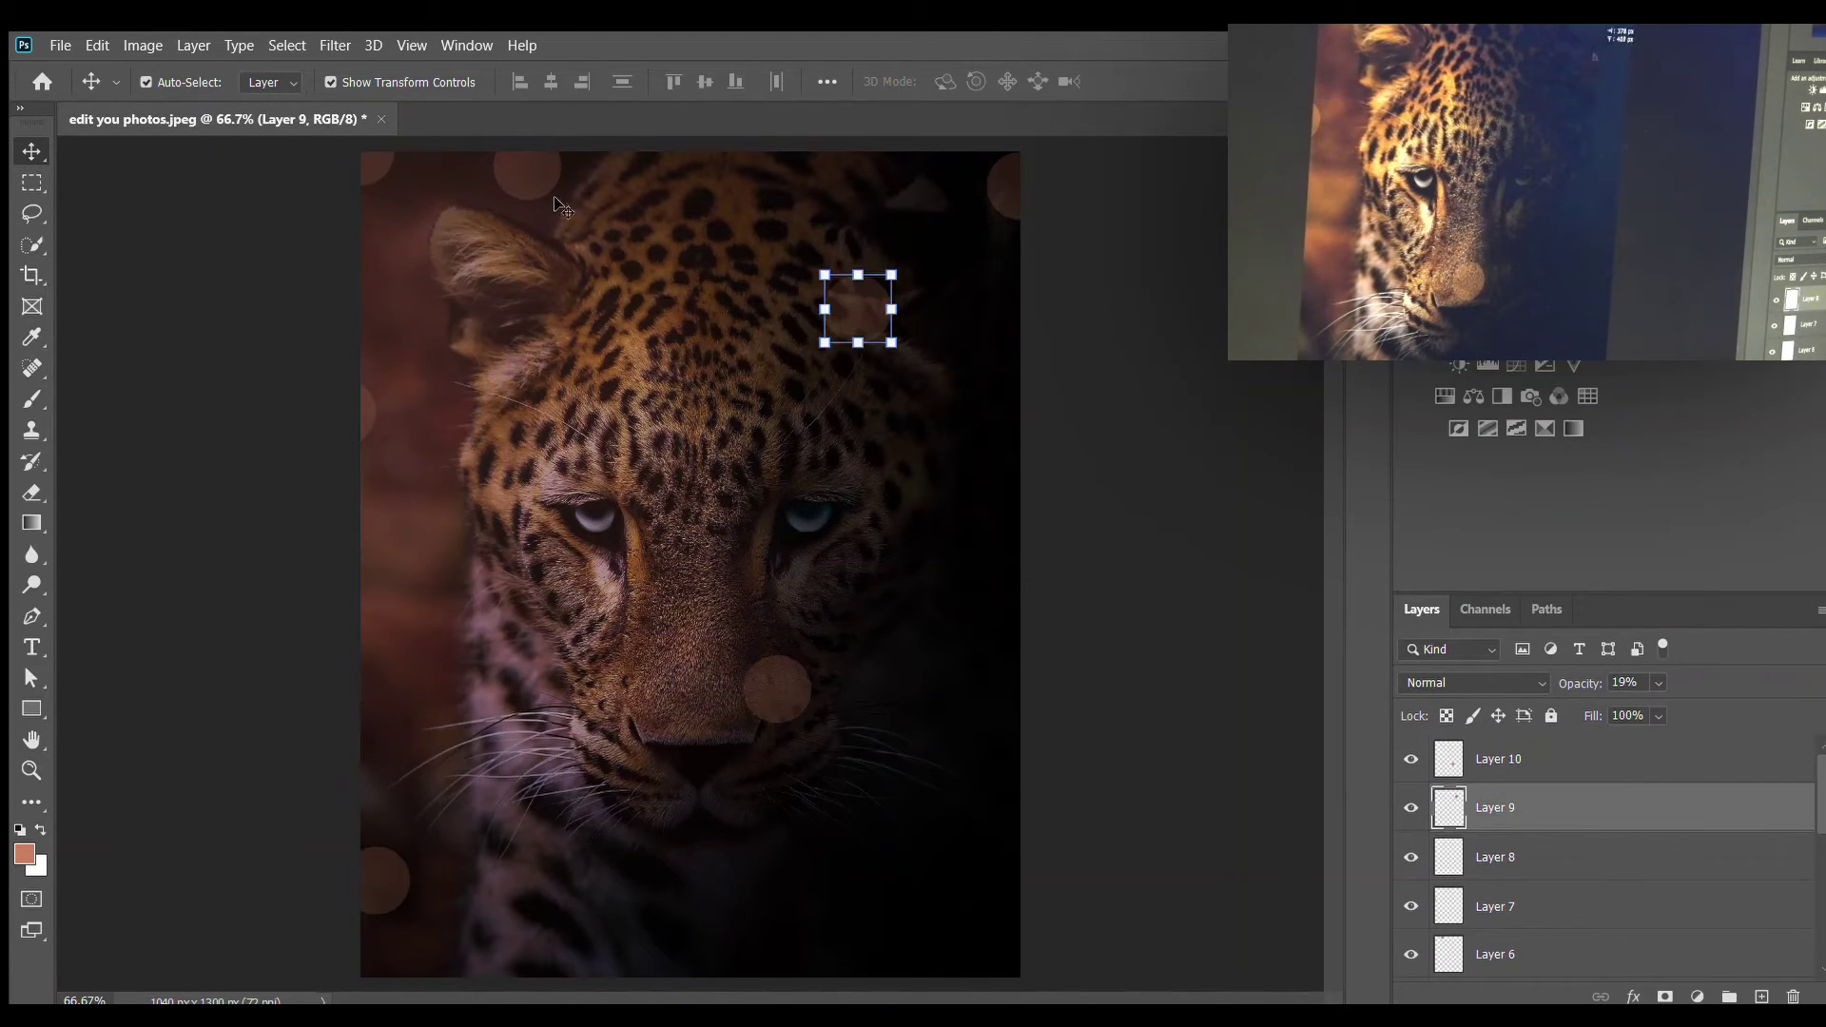
{"action": "left_click_drag", "start_coordinate": [526, 176], "coordinate": [608, 234]}
{"action": "mouse_move", "coordinate": [376, 419]}
{"action": "left_mouse_down"}
{"action": "mouse_move", "coordinate": [370, 507]}
{"action": "mouse_move", "coordinate": [343, 542]}
{"action": "left_mouse_up"}
{"action": "mouse_move", "coordinate": [778, 686]}
{"action": "left_mouse_down"}
{"action": "mouse_move", "coordinate": [664, 784]}
{"action": "mouse_move", "coordinate": [585, 799]}
{"action": "left_mouse_up"}
{"action": "left_click_drag", "start_coordinate": [429, 863], "coordinate": [373, 917]}
{"action": "left_click_drag", "start_coordinate": [585, 799], "coordinate": [789, 691]}
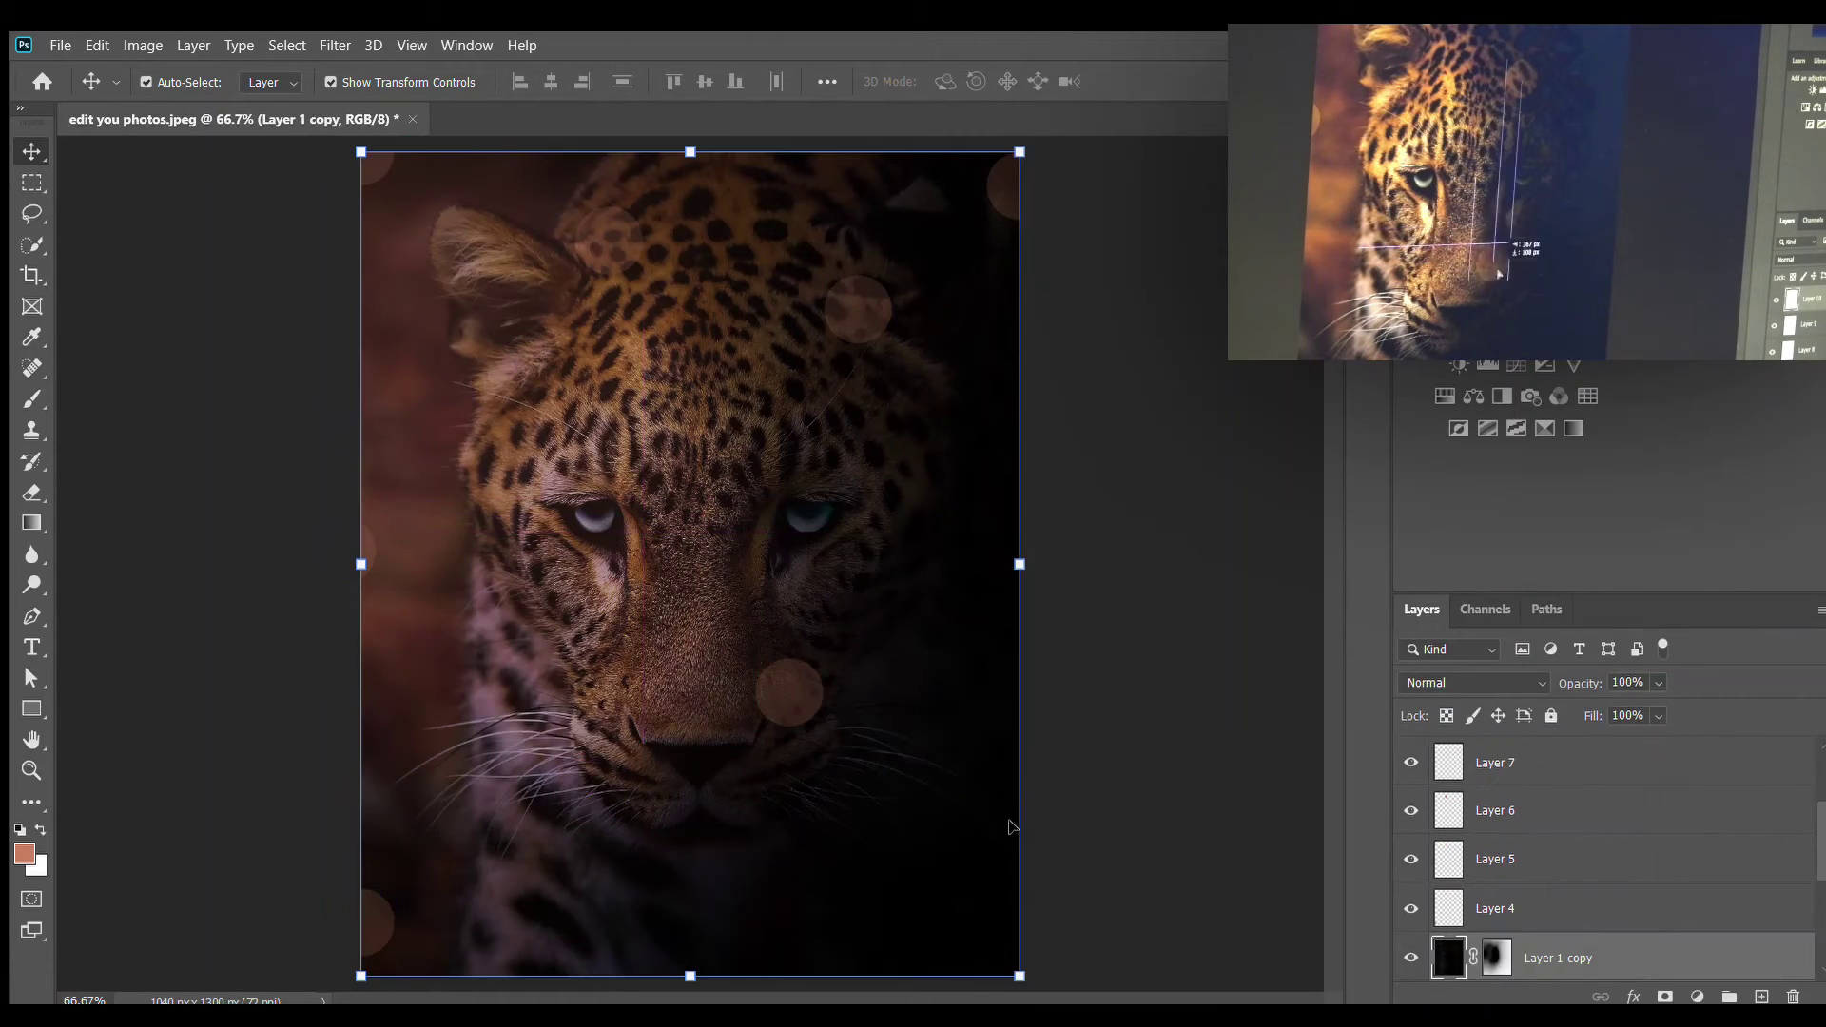
- Check each scattered circle, dismiss the transform box and clear the layer selection
{"action": "left_click", "coordinate": [380, 966]}
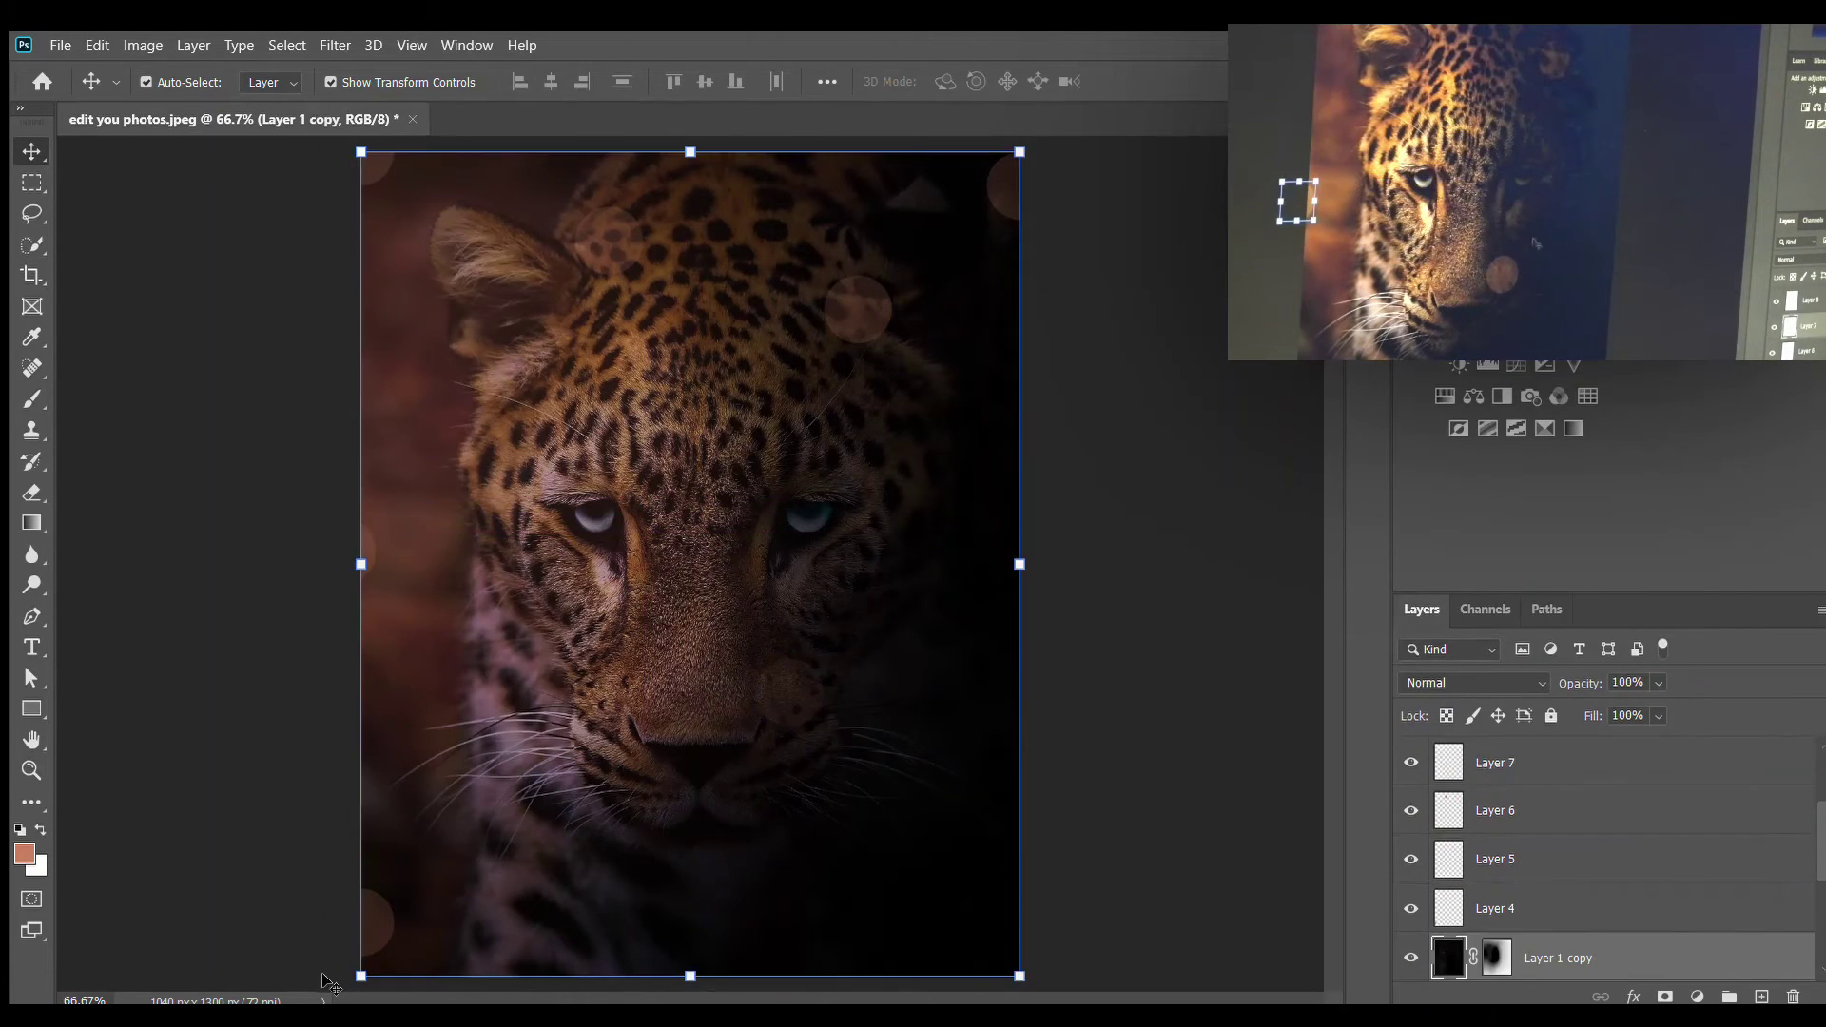
{"action": "left_click", "coordinate": [366, 917]}
{"action": "left_click", "coordinate": [1522, 763]}
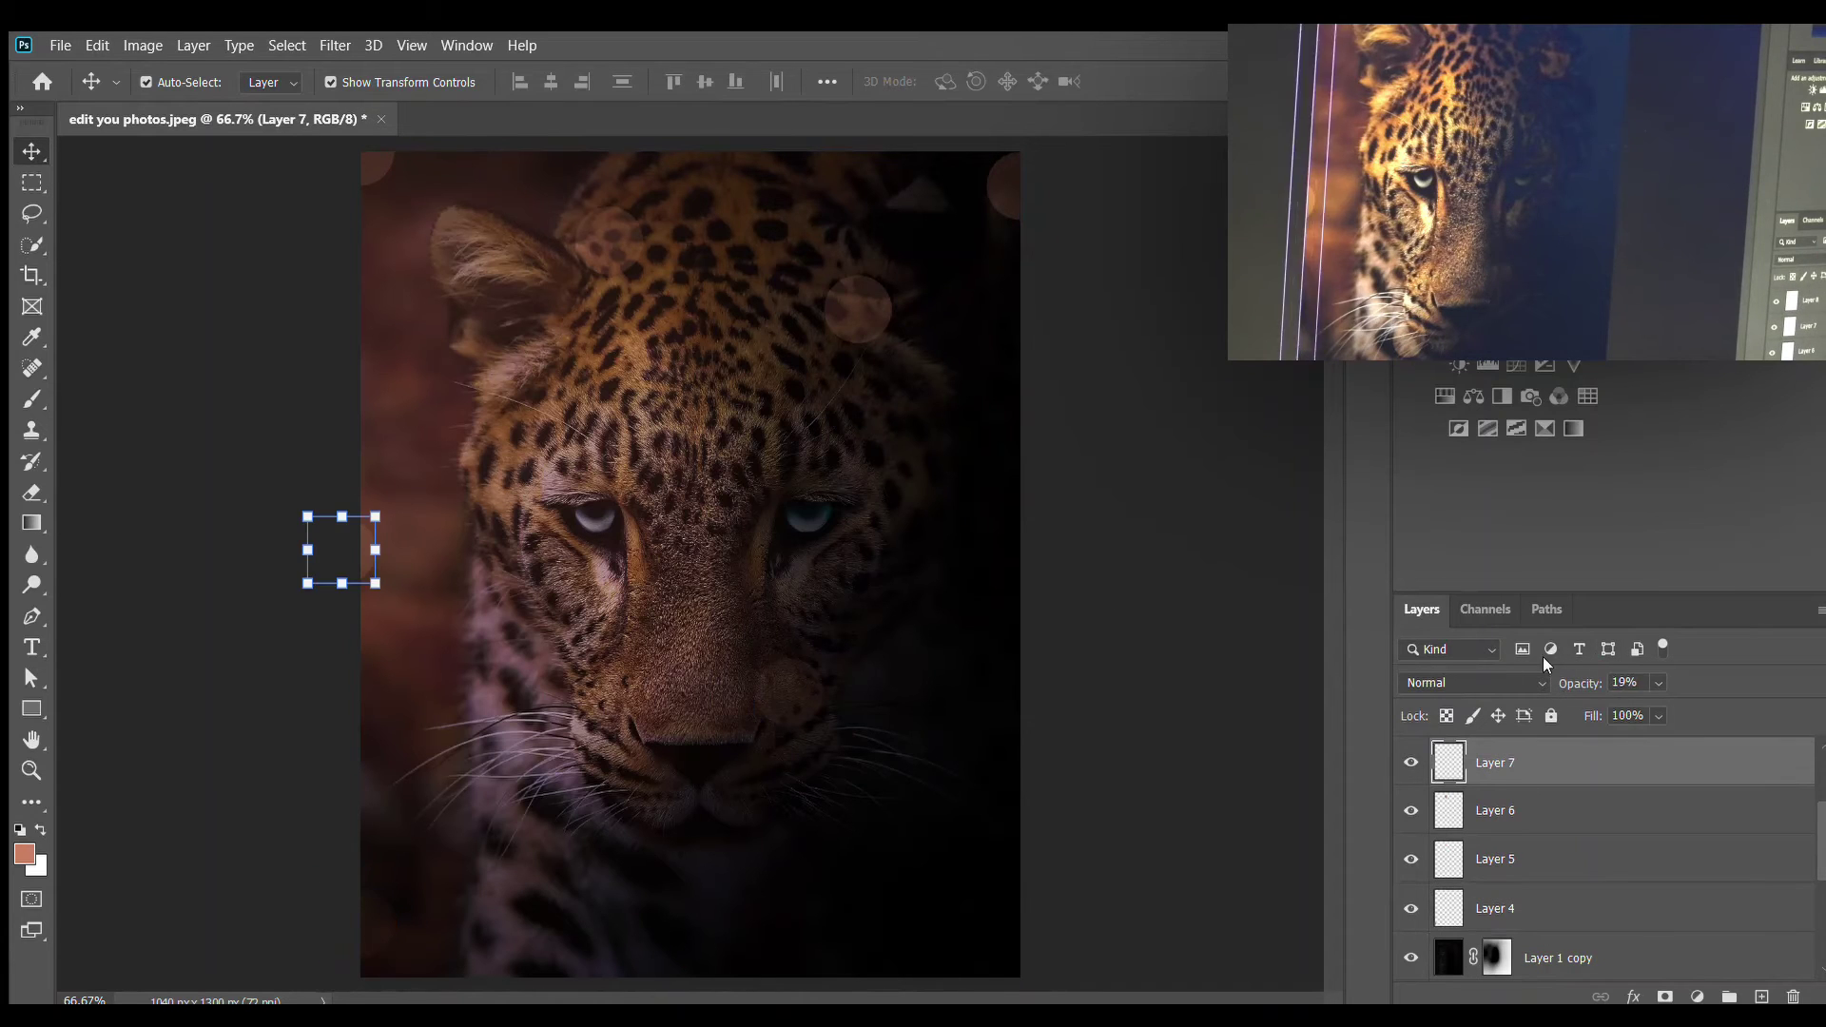
{"action": "left_click", "coordinate": [854, 341]}
{"action": "left_click", "coordinate": [1016, 204]}
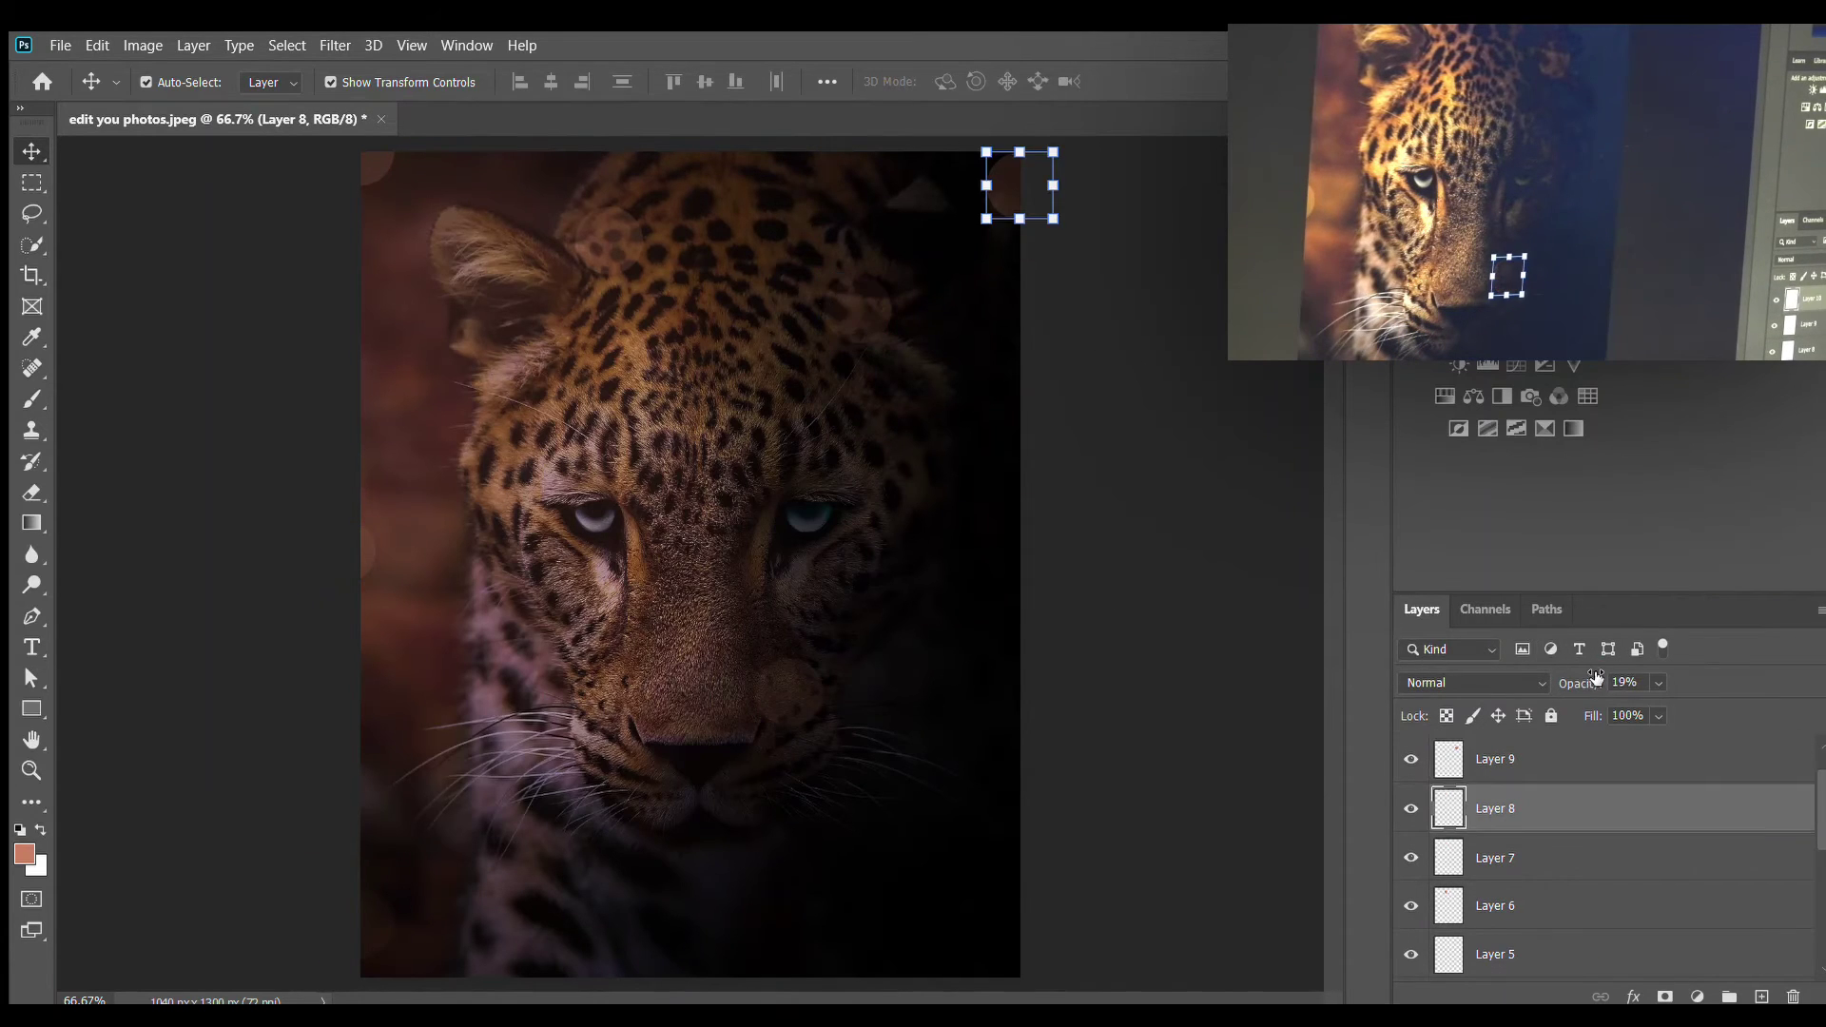
{"action": "left_click", "coordinate": [1522, 954]}
{"action": "left_click", "coordinate": [947, 190]}
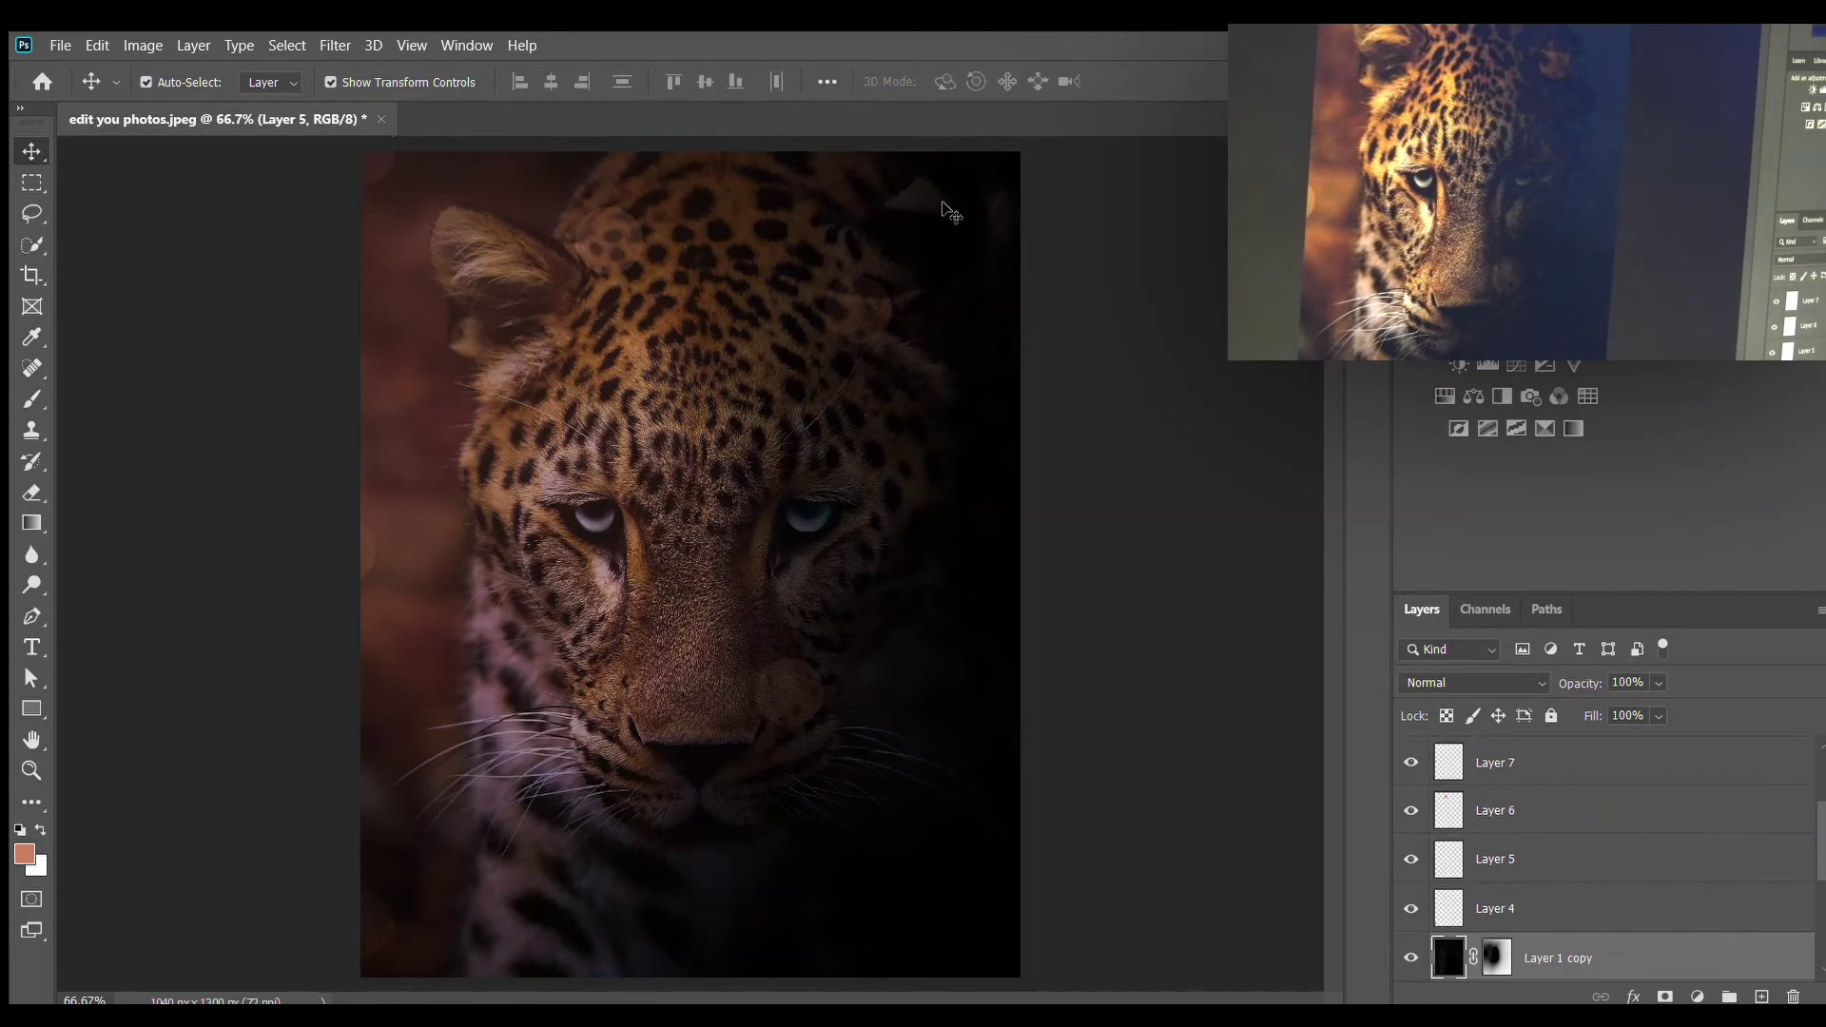
{"action": "left_click", "coordinate": [856, 304]}
{"action": "left_click", "coordinate": [797, 480]}
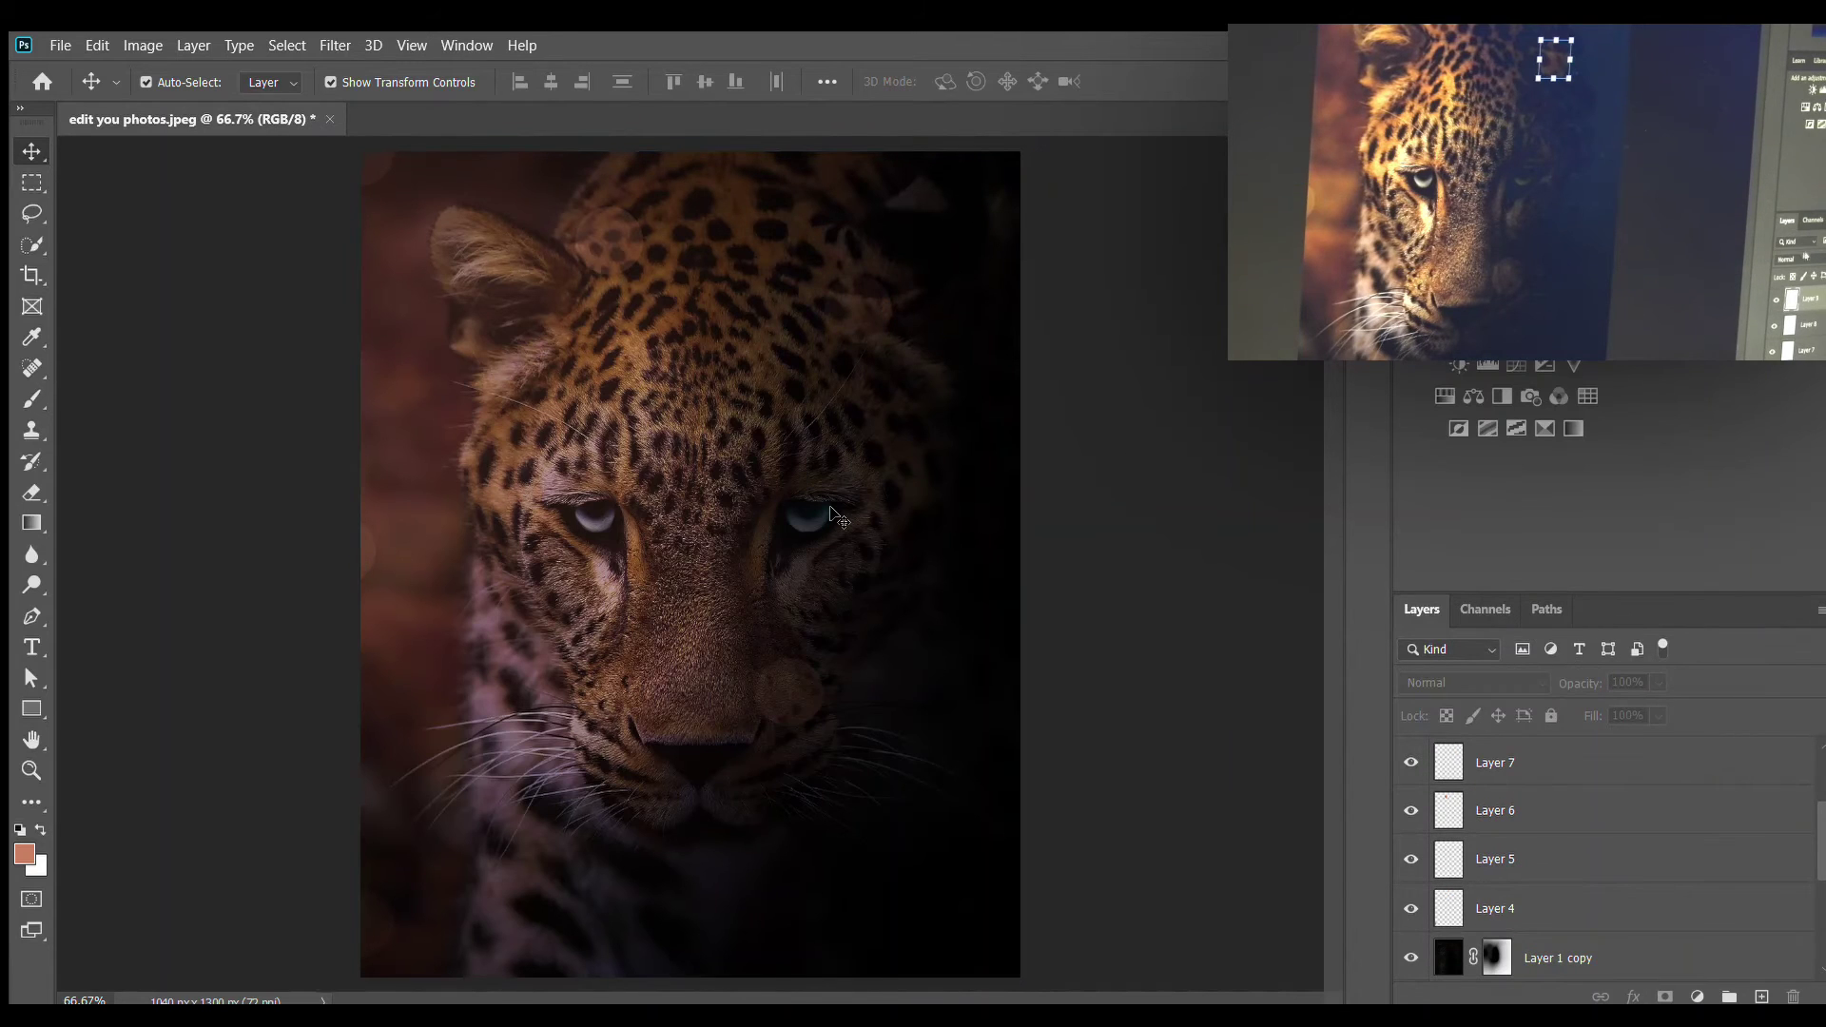